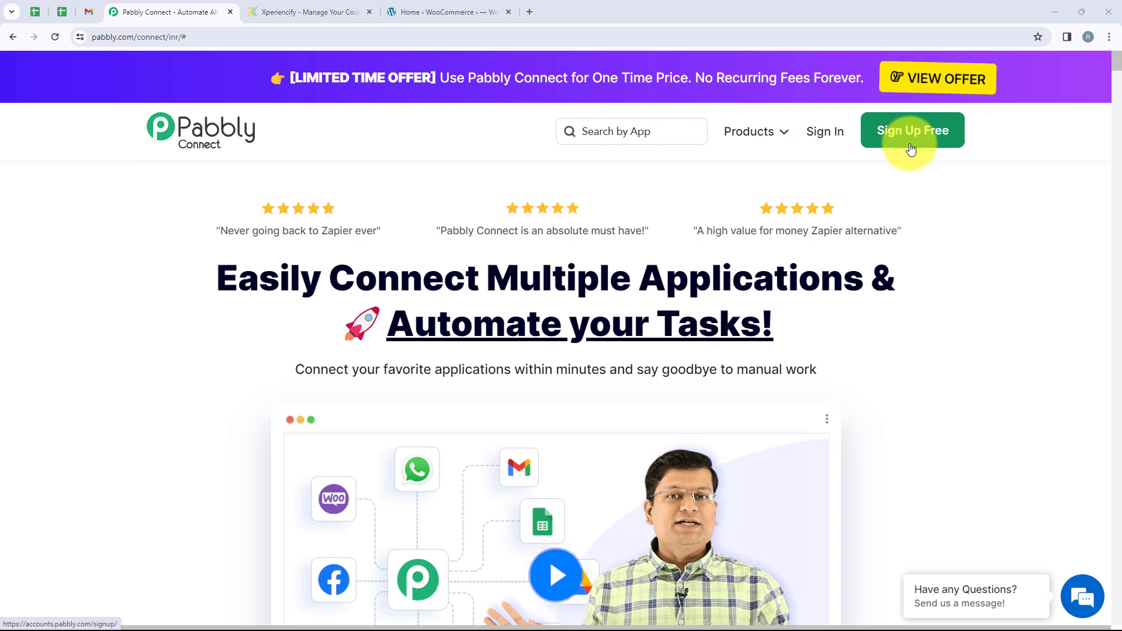
Sign in to the Pabbly account and open the Pabbly Connect application from the list of apps
left_click(825, 133)
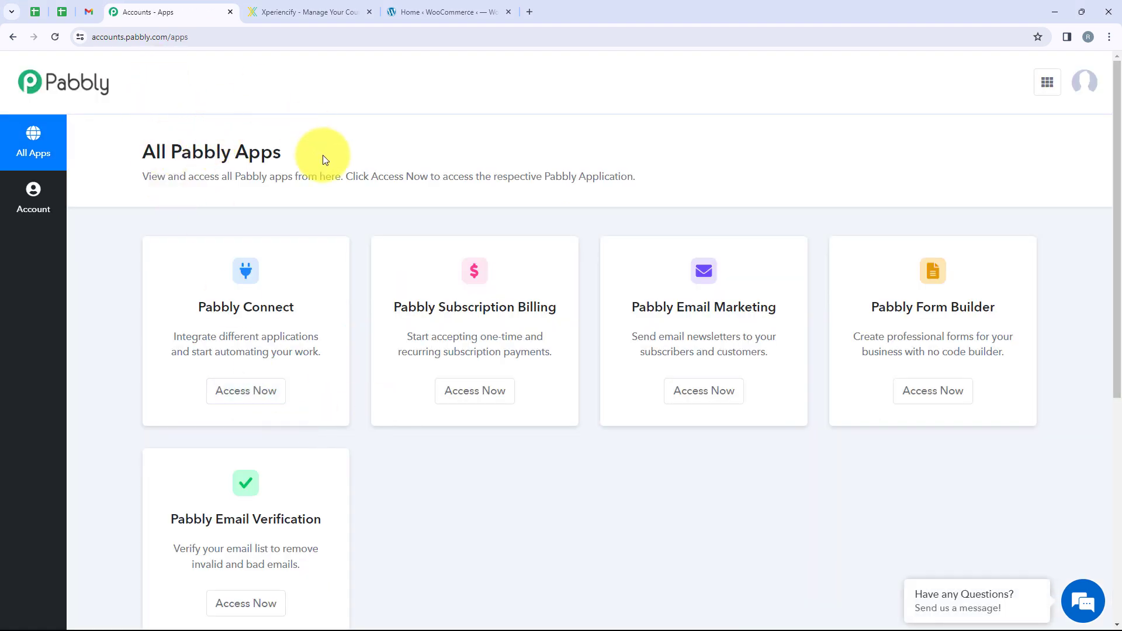
scroll(558, 409, "down", 1)
scroll(553, 436, "up", 1)
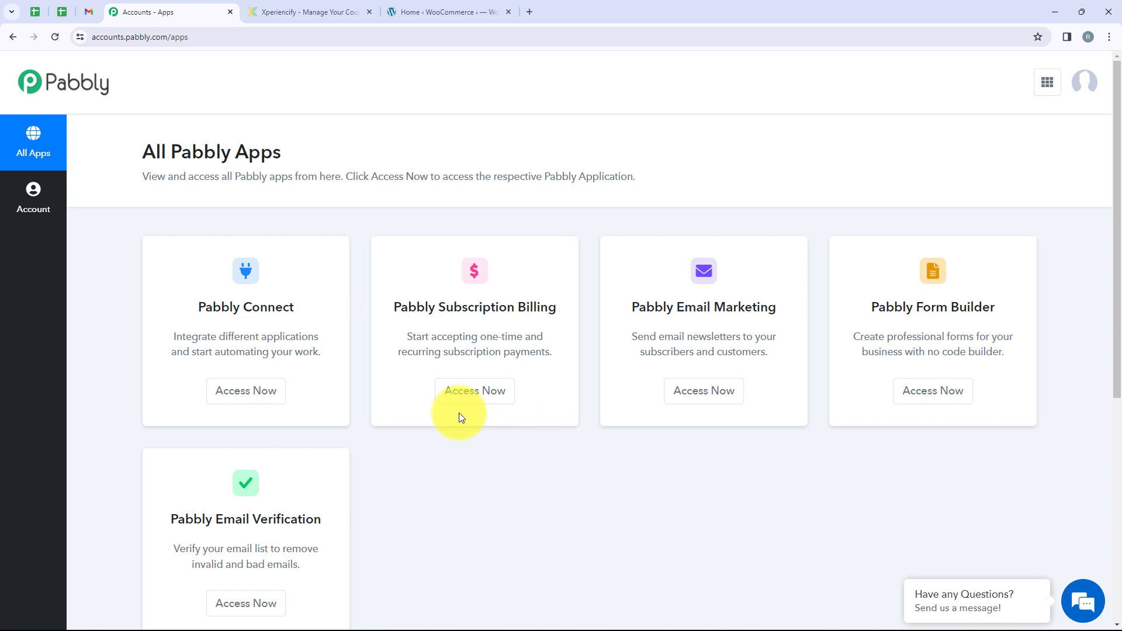
left_click_drag(305, 308, 201, 310)
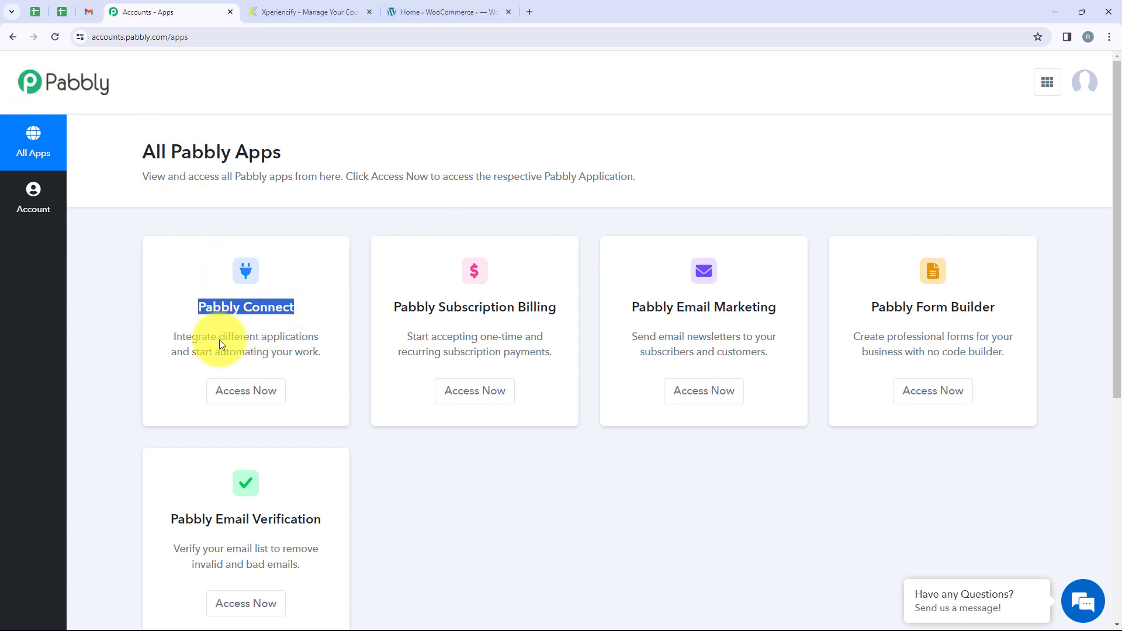
left_click(248, 389)
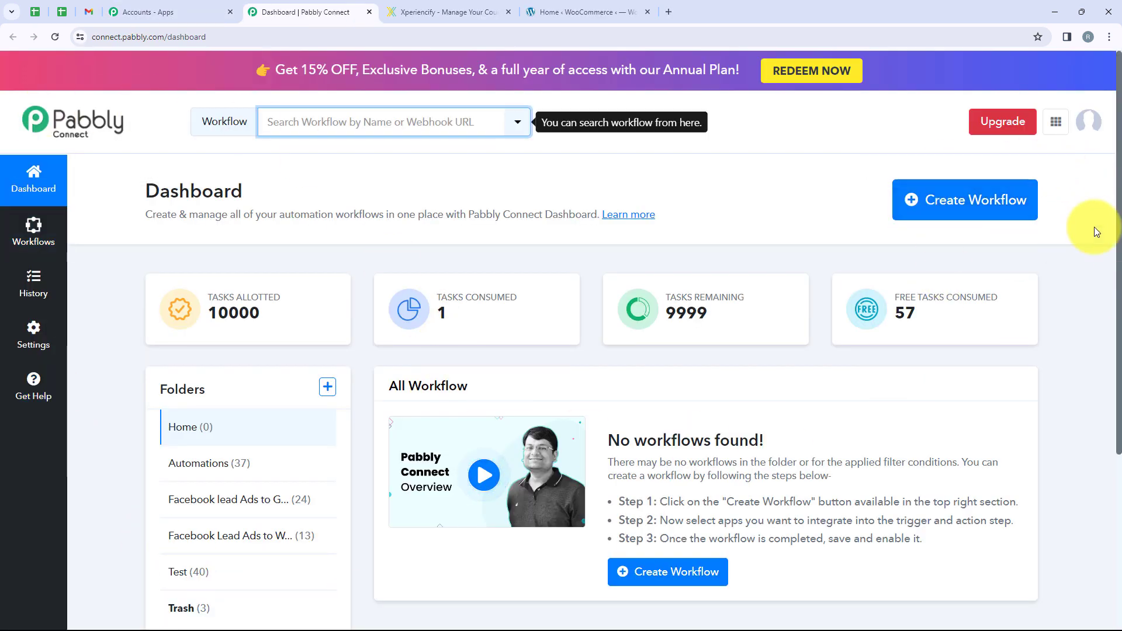
Create a workflow named "Add Student to a Course in Xperiencify on WooCommerce Order" in the Automations folder
left_click(941, 199)
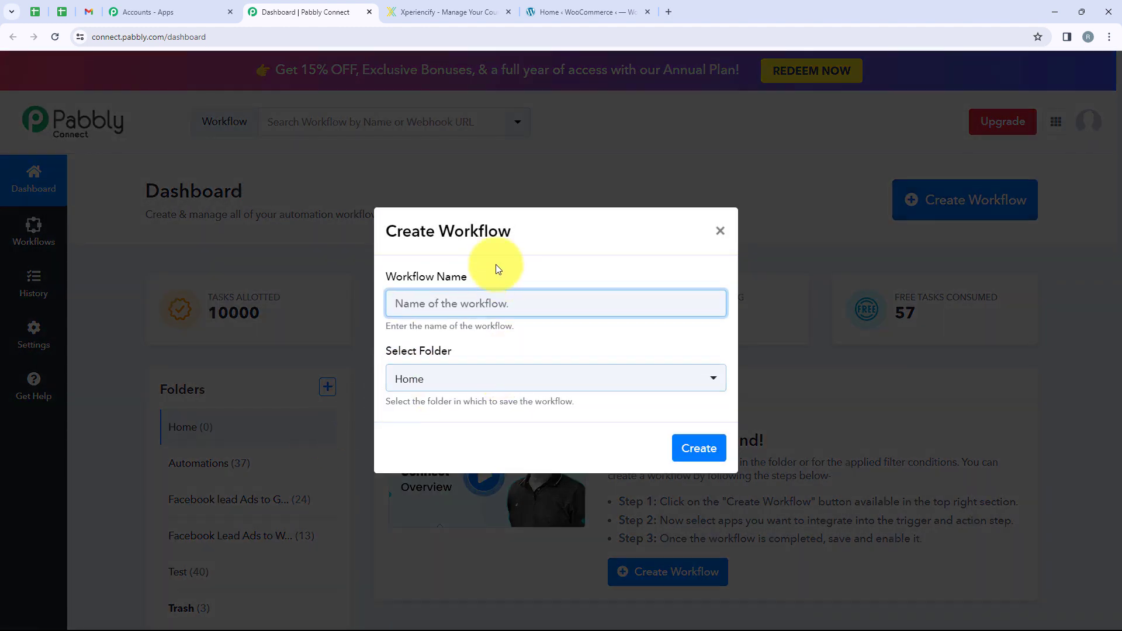
left_click_drag(489, 275, 387, 278)
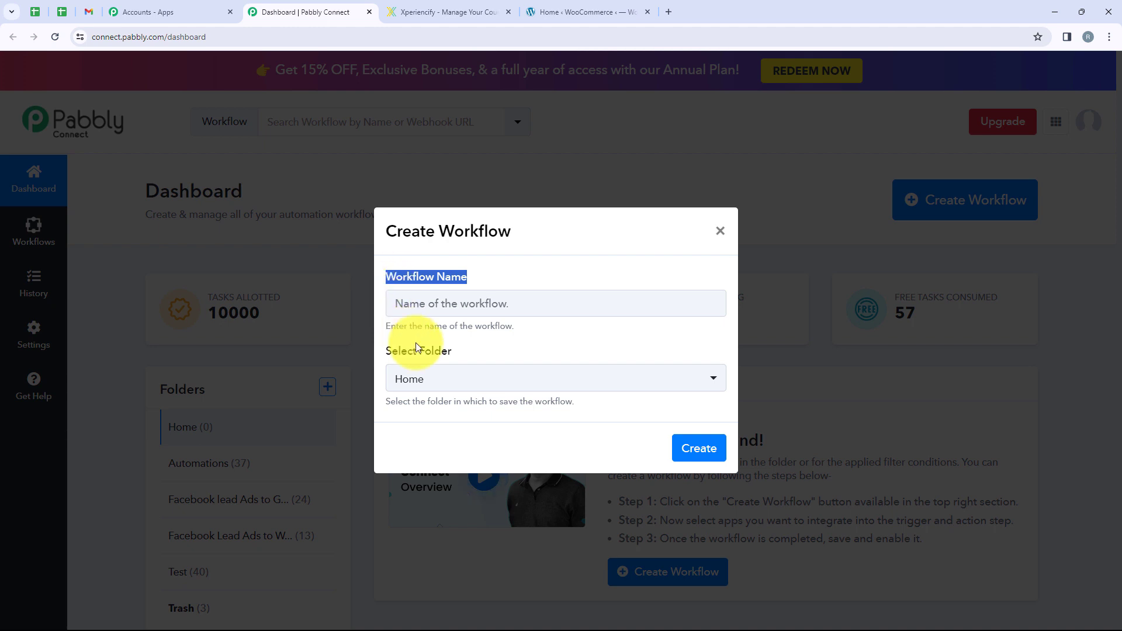
left_click_drag(390, 350, 457, 362)
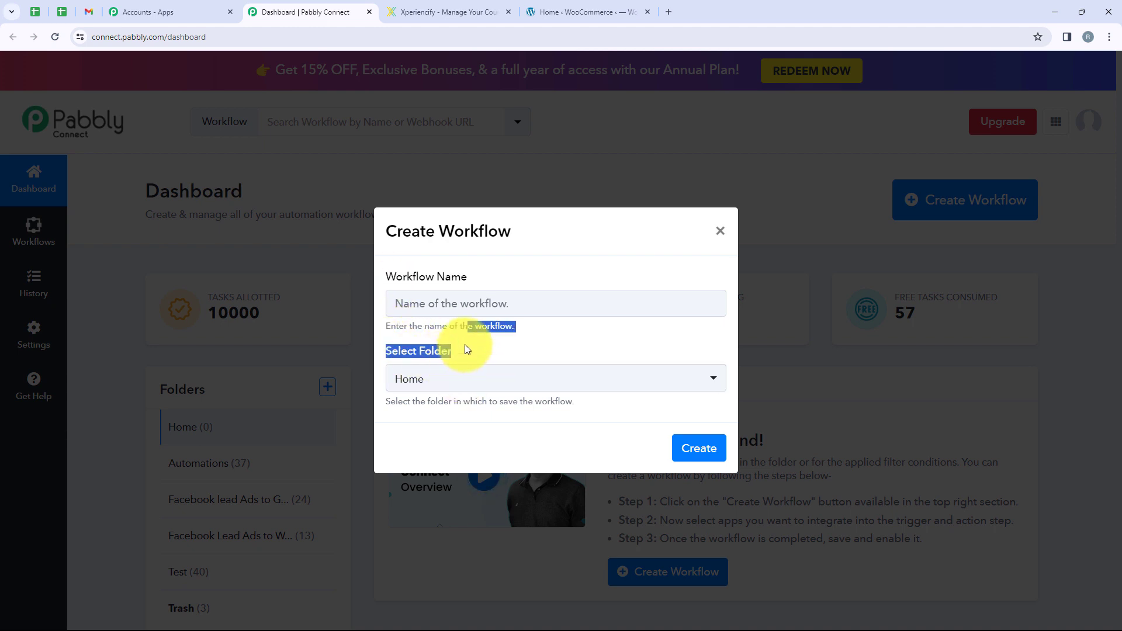
left_click(492, 322)
left_click(493, 377)
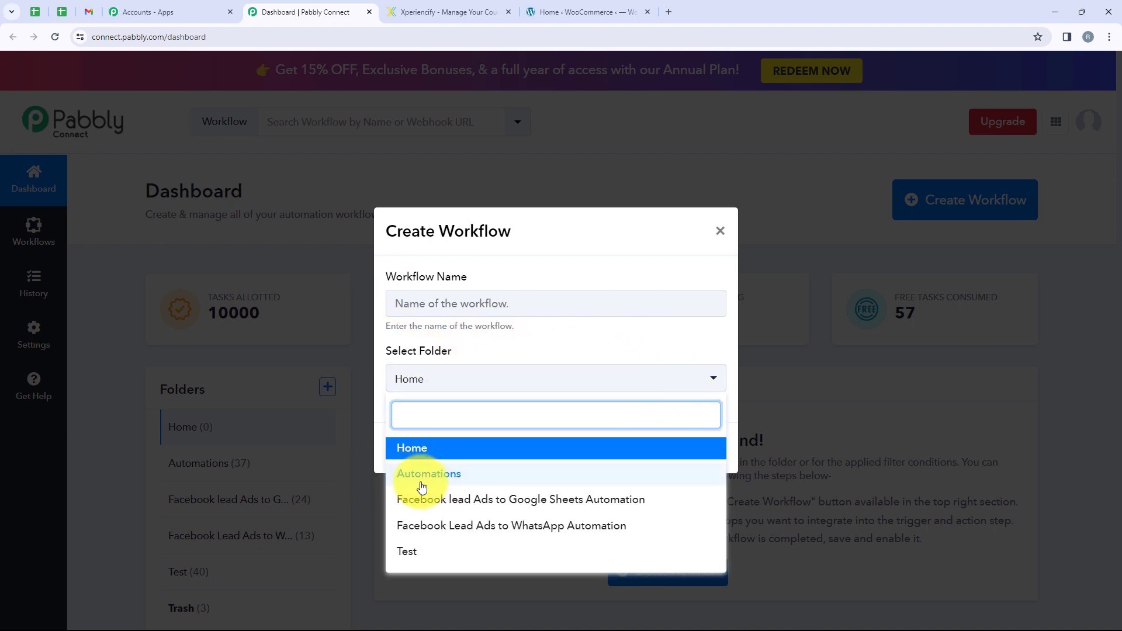
left_click(464, 483)
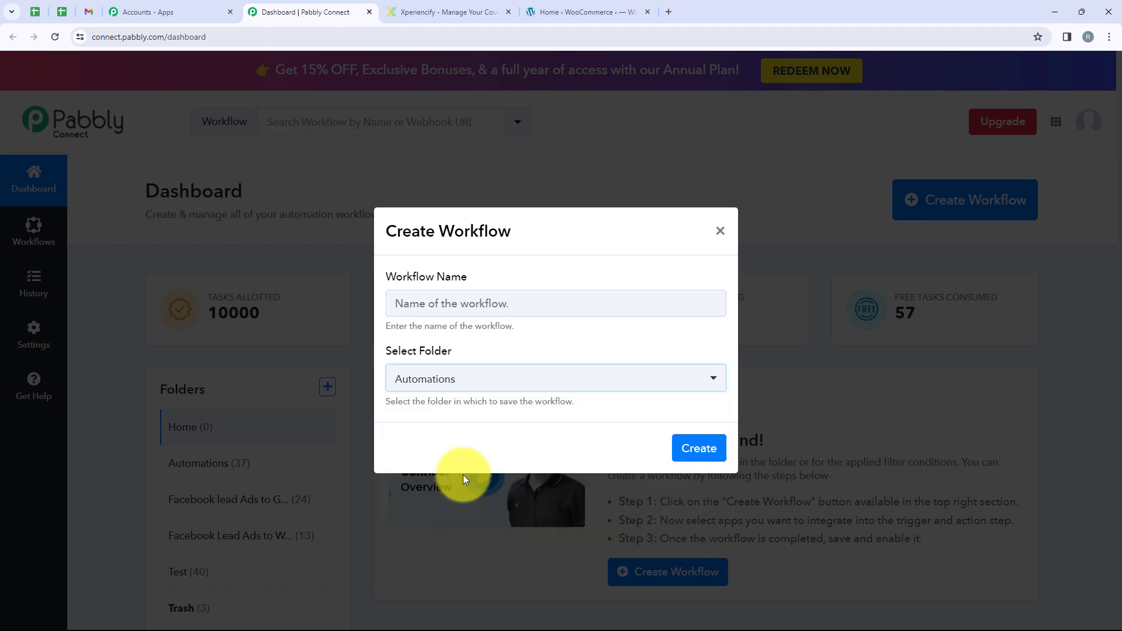
left_click(453, 311)
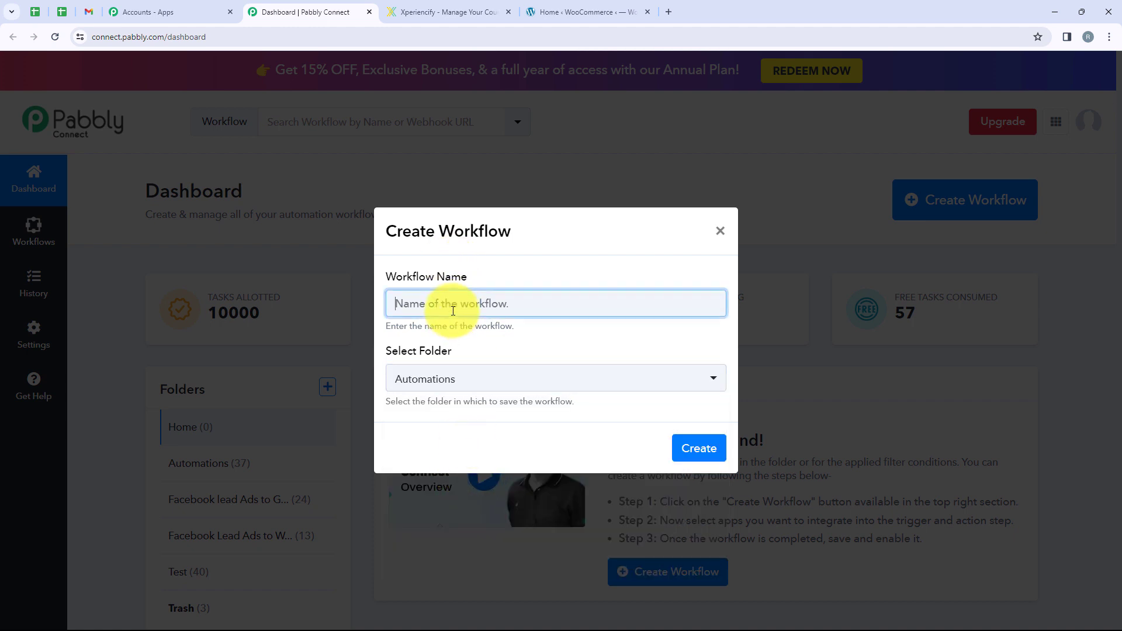
type("Add Student to a Course in Xperiencify on WooCommerce Order")
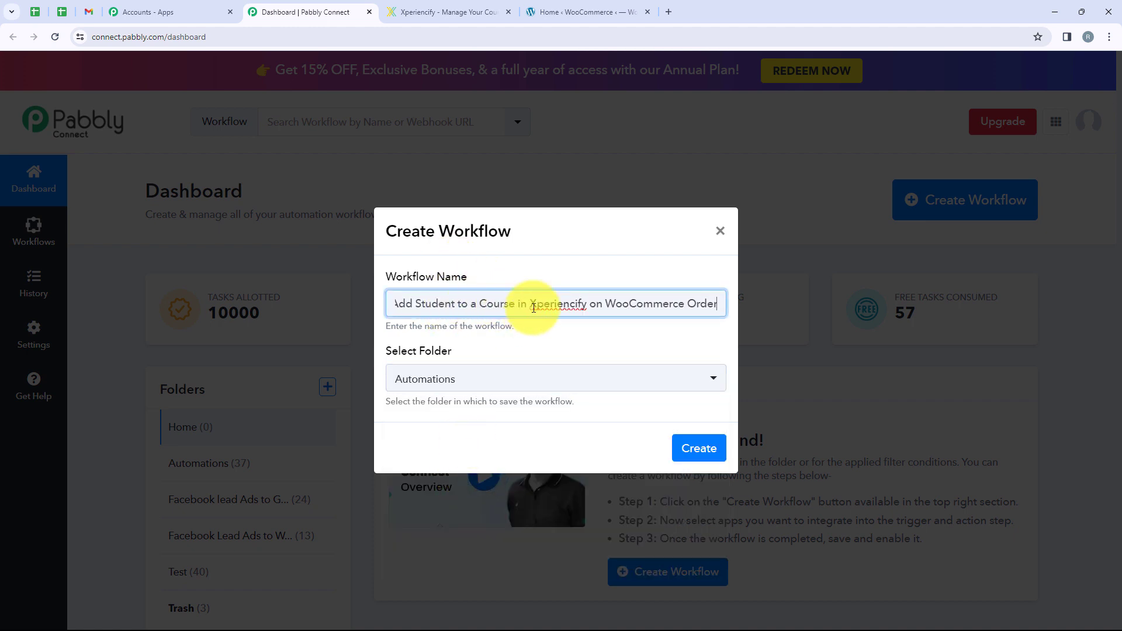
left_click_drag(709, 304, 286, 322)
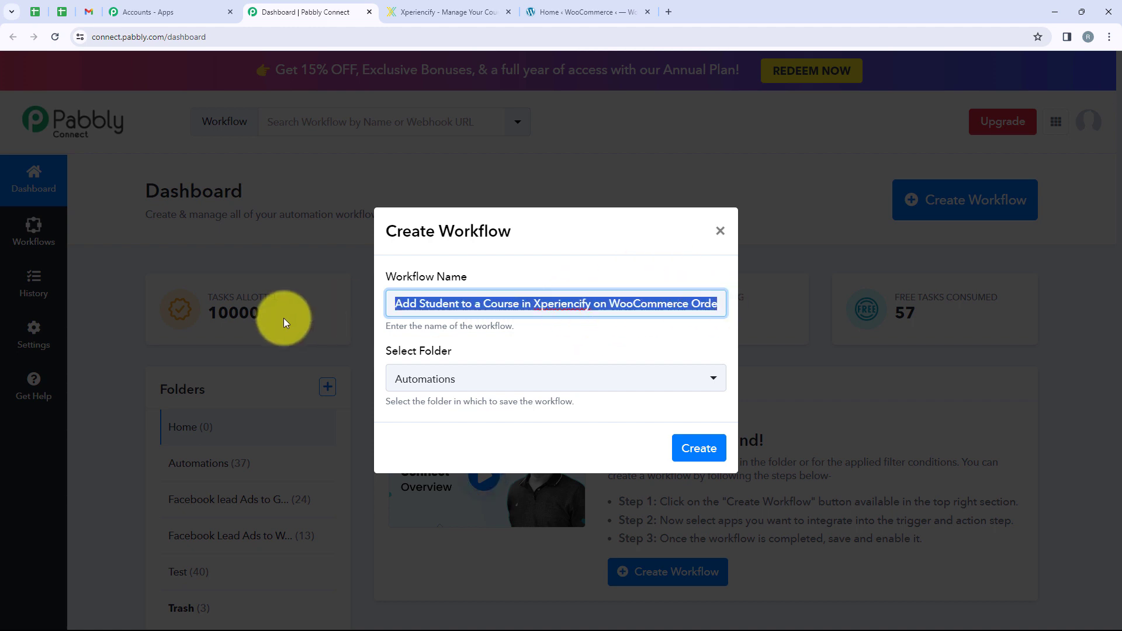
left_click(702, 450)
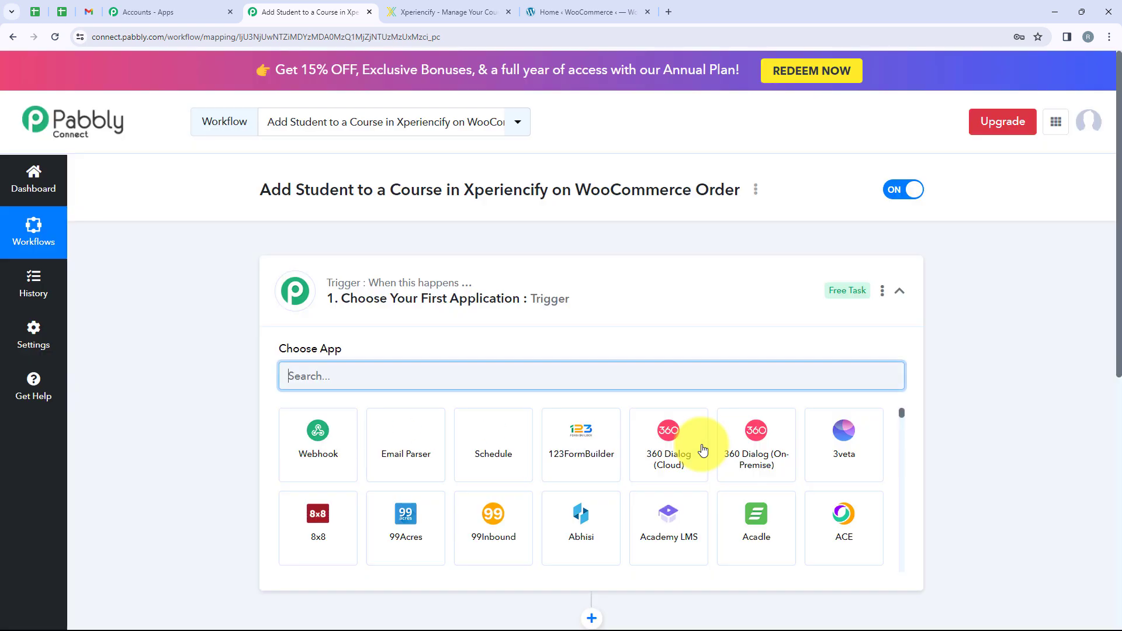
Set the workflow's trigger application to WooCommerce with the trigger event New Order Created
left_click(657, 301)
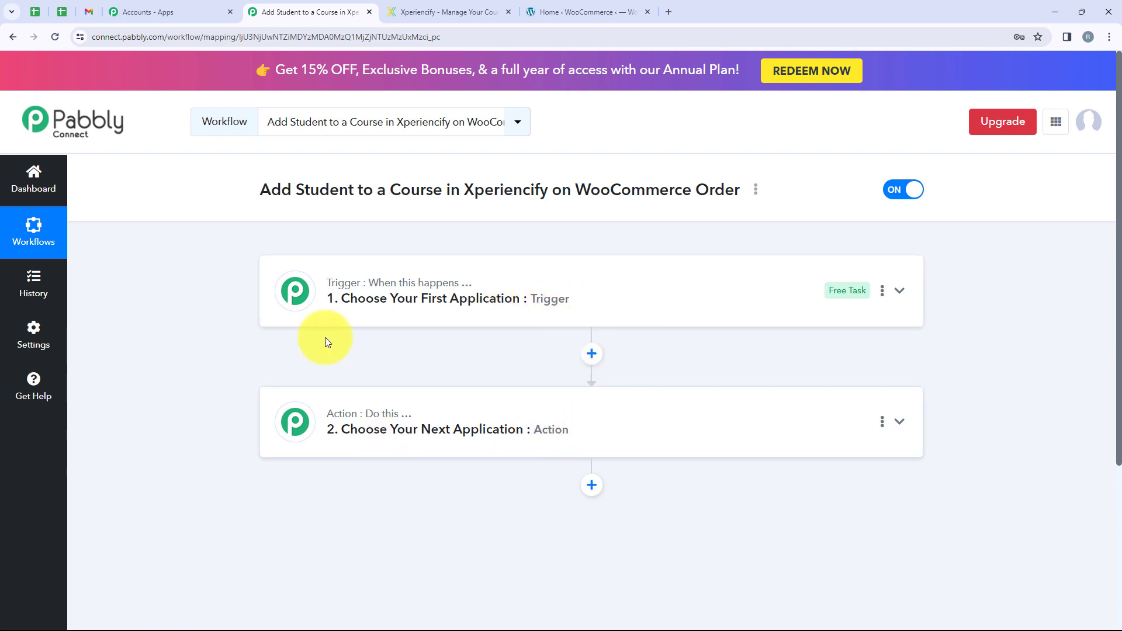
mouse_move(381, 416)
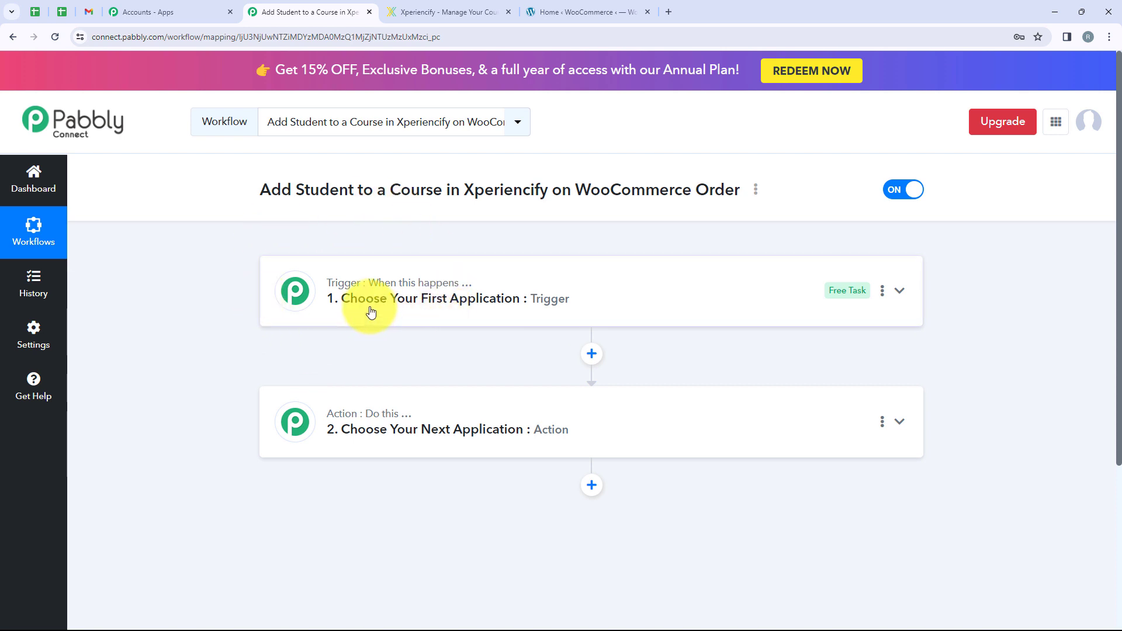
left_click(429, 309)
left_click(389, 377)
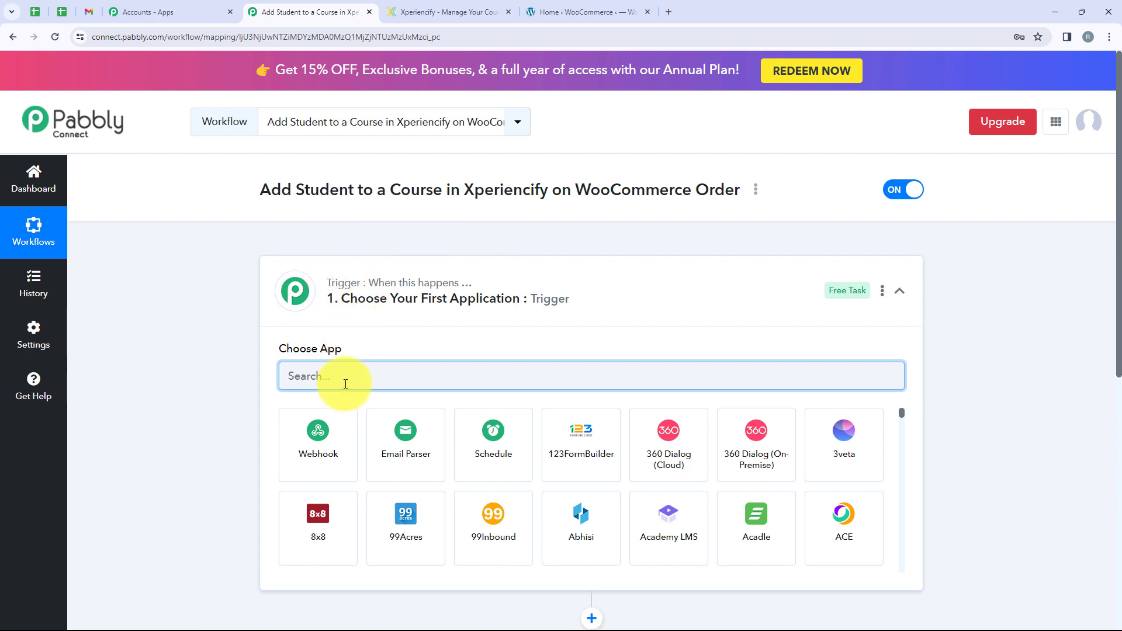
type("Woo")
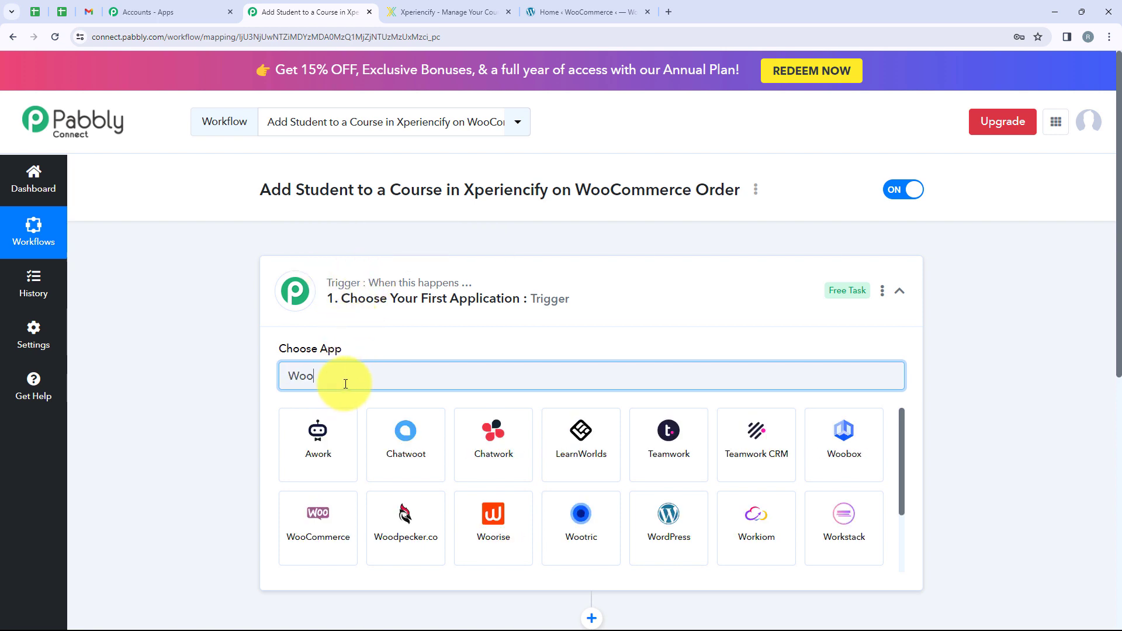
type("C")
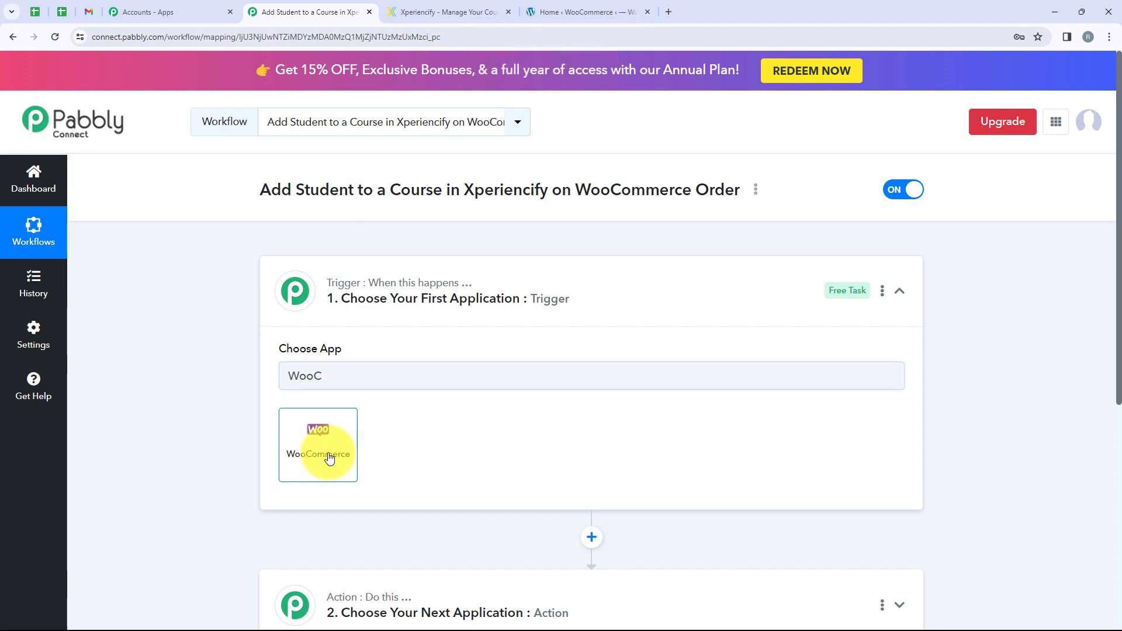
left_click(327, 457)
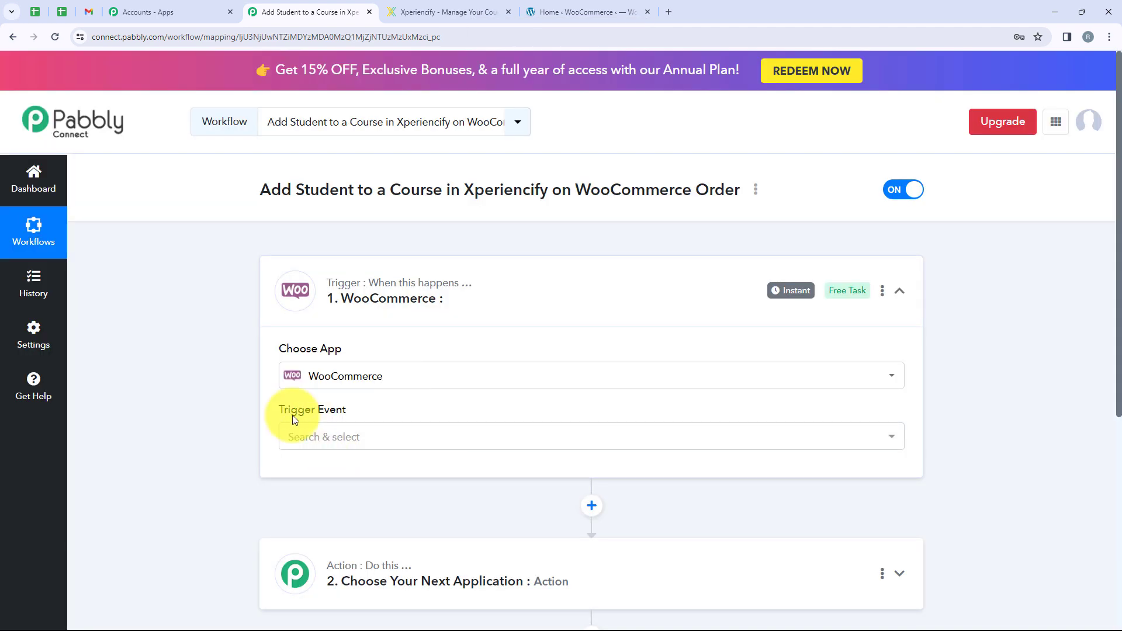
left_click(343, 435)
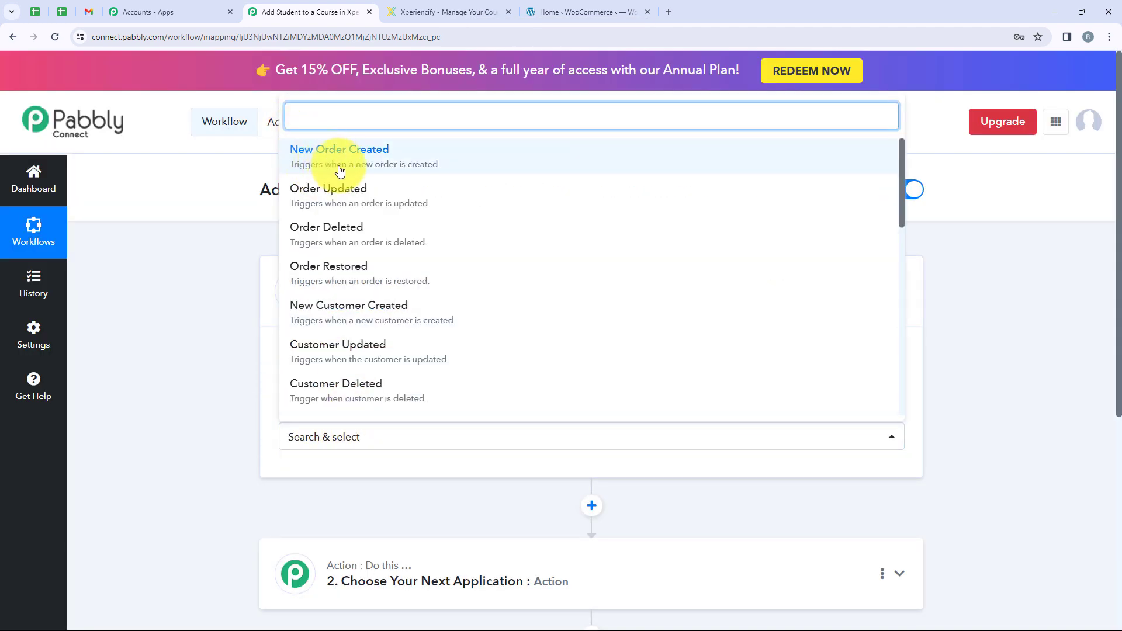
left_click(395, 159)
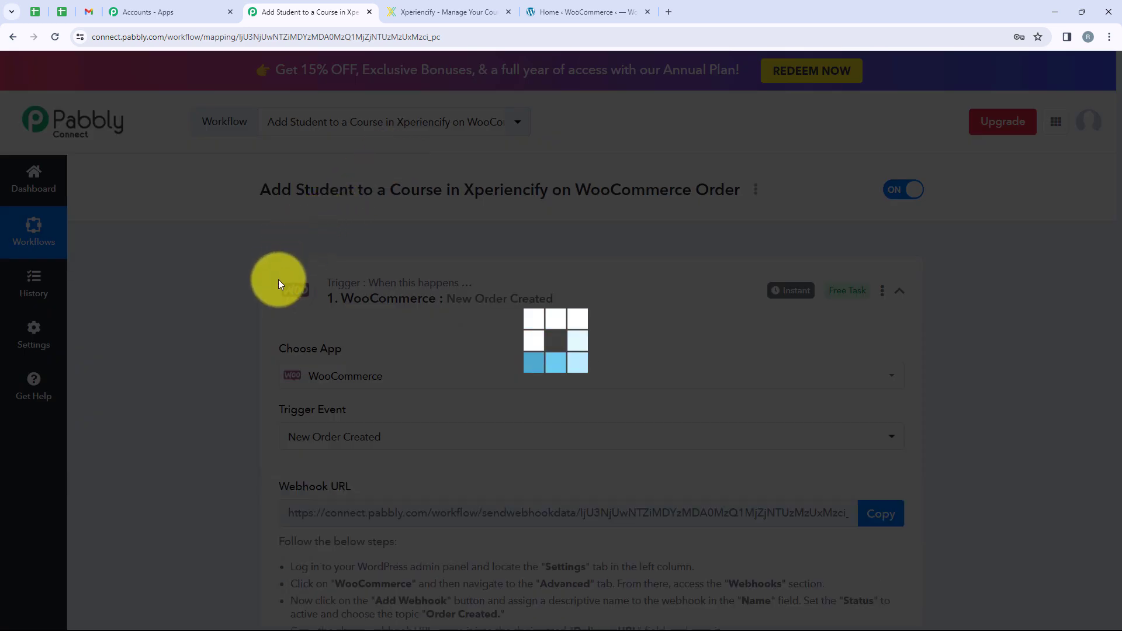
Switch to the WordPress admin and start a new webhook in WooCommerce's advanced settings
scroll(324, 310, "down", 2)
scroll(324, 310, "down", 1)
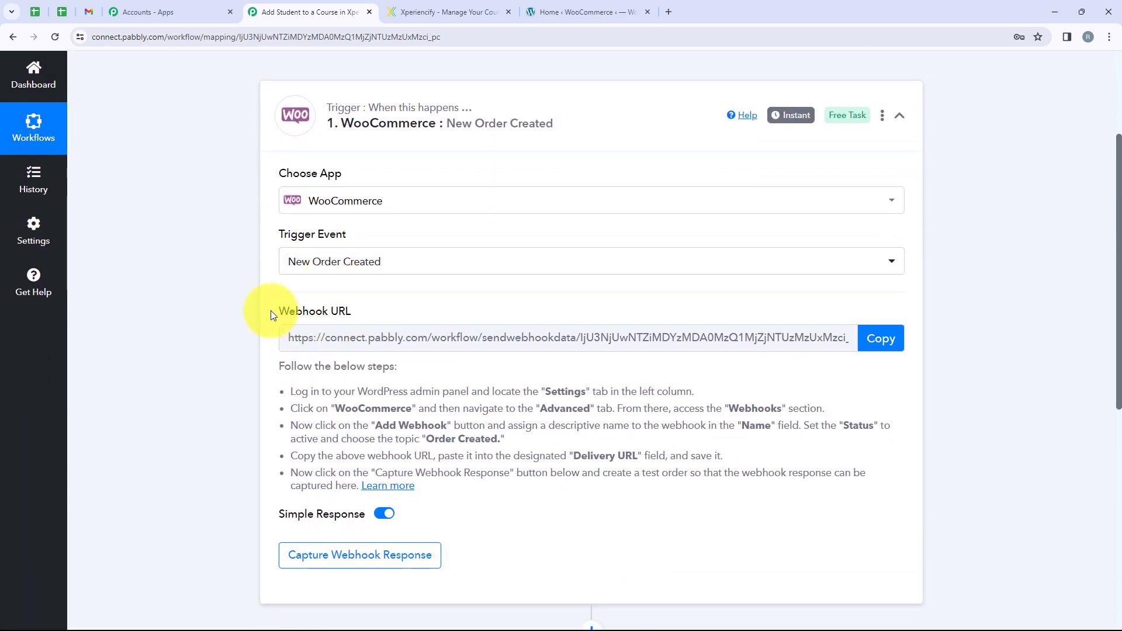
left_click_drag(272, 310, 366, 302)
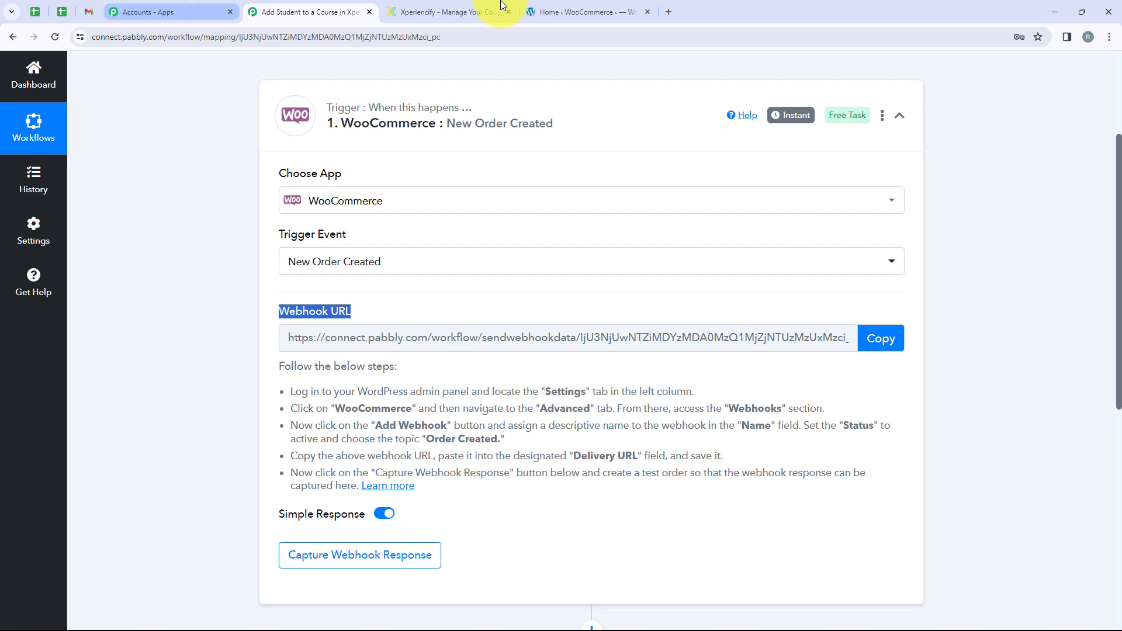
left_click(555, 8)
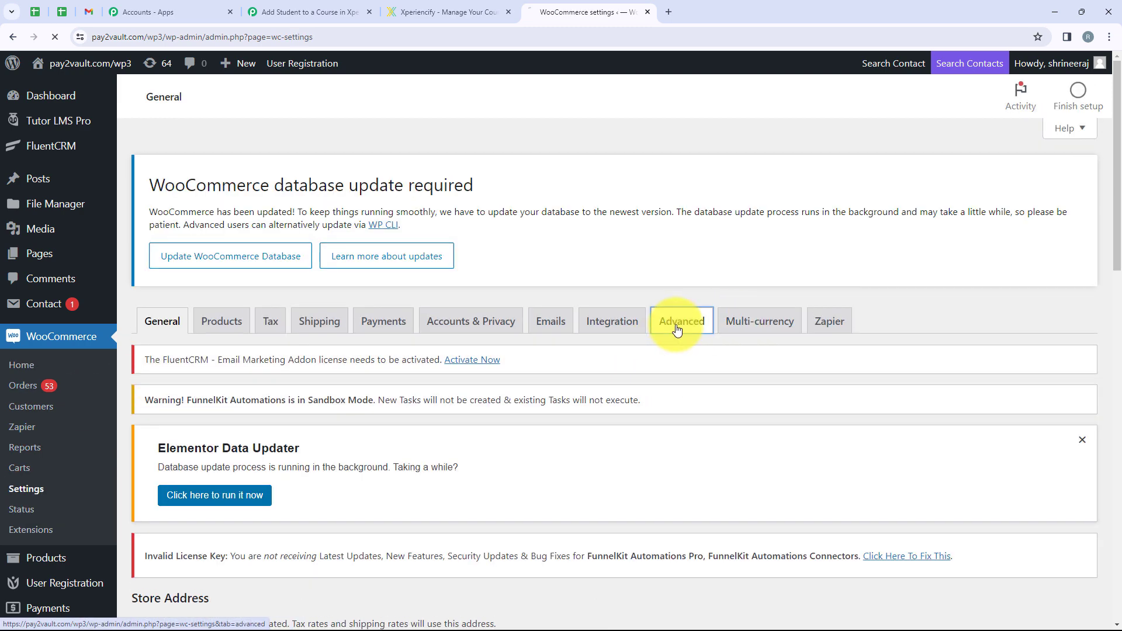
left_click(677, 330)
scroll(275, 573, "down", 1)
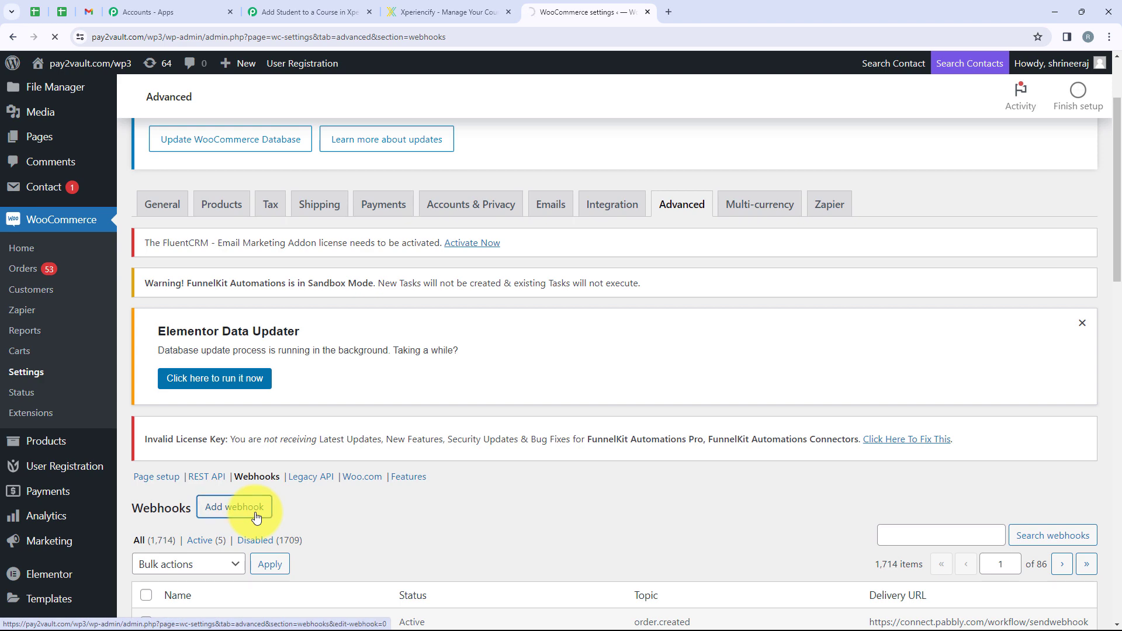
scroll(391, 456, "down", 5)
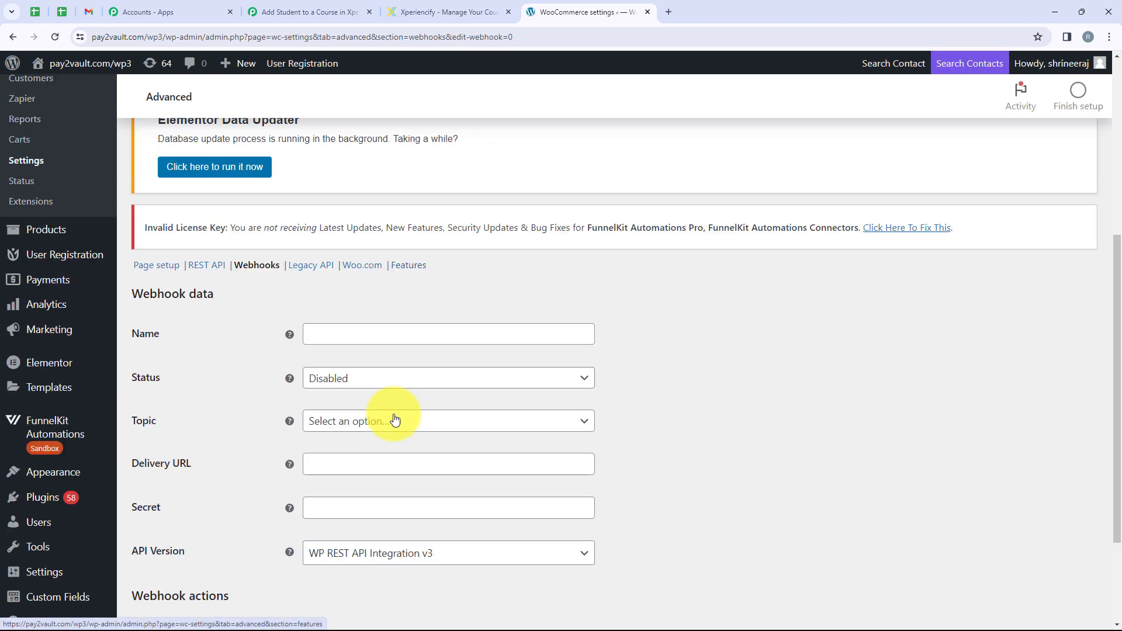
Name the webhook "Test Key", set its status to Active and choose Order created as its topic
scroll(395, 419, "down", 2)
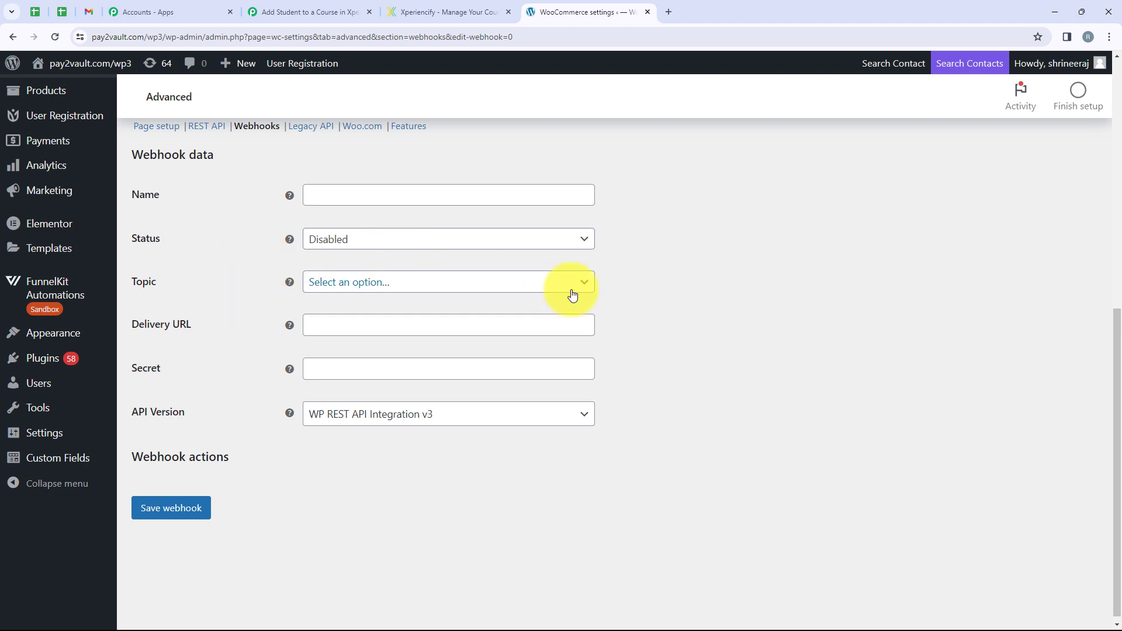
left_click(392, 204)
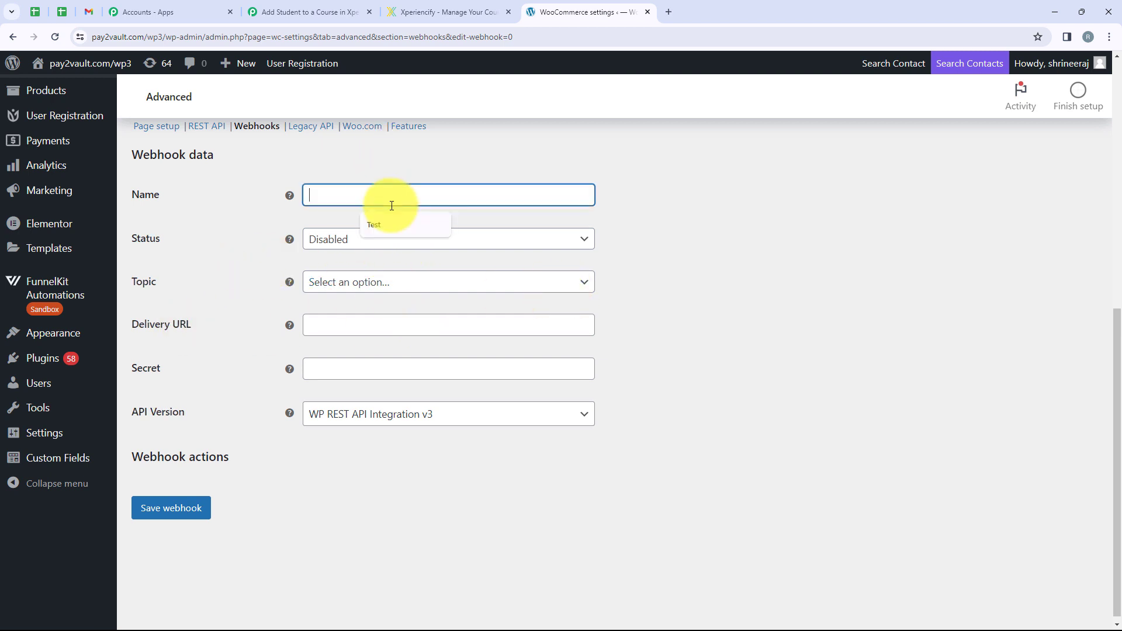
left_click(388, 229)
type("Key")
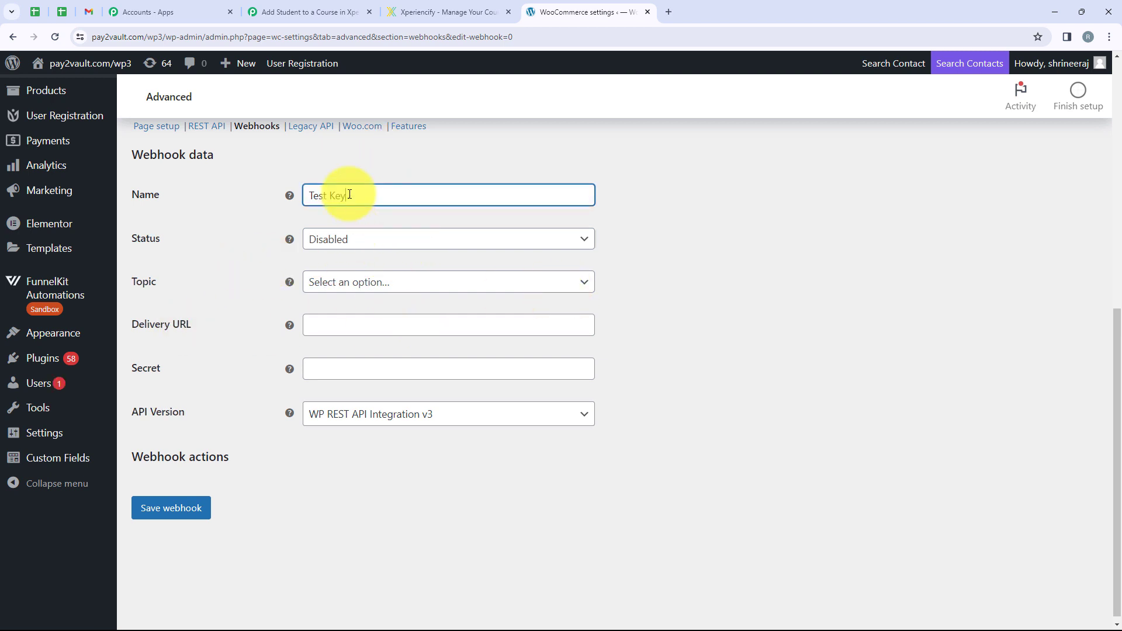
left_click(328, 239)
left_click(363, 260)
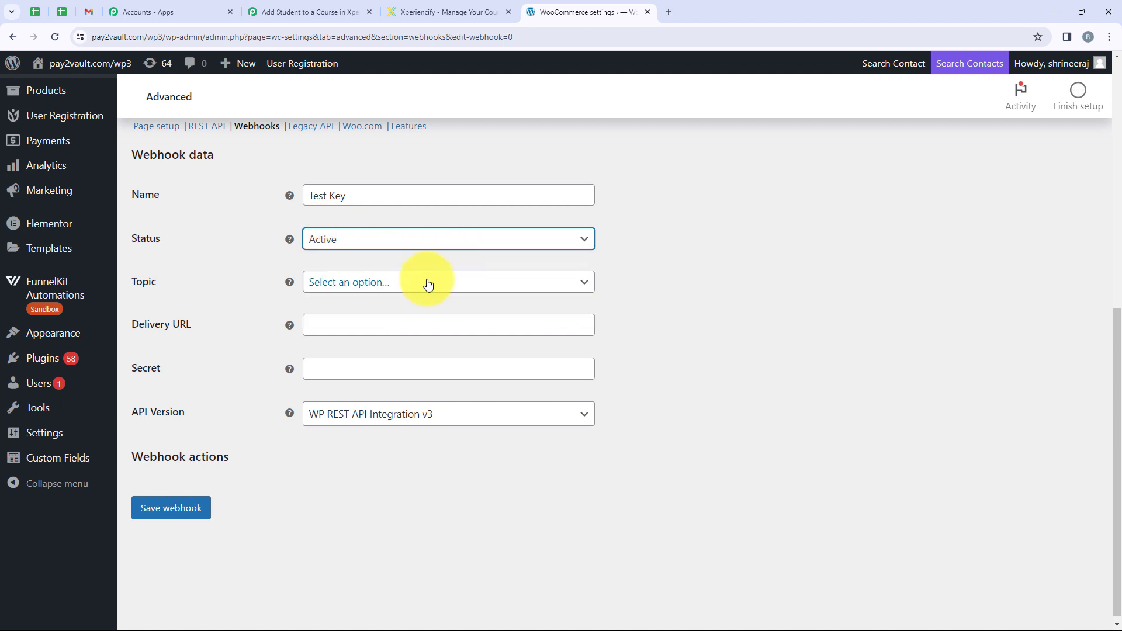
left_click(426, 283)
scroll(377, 369, "down", 3)
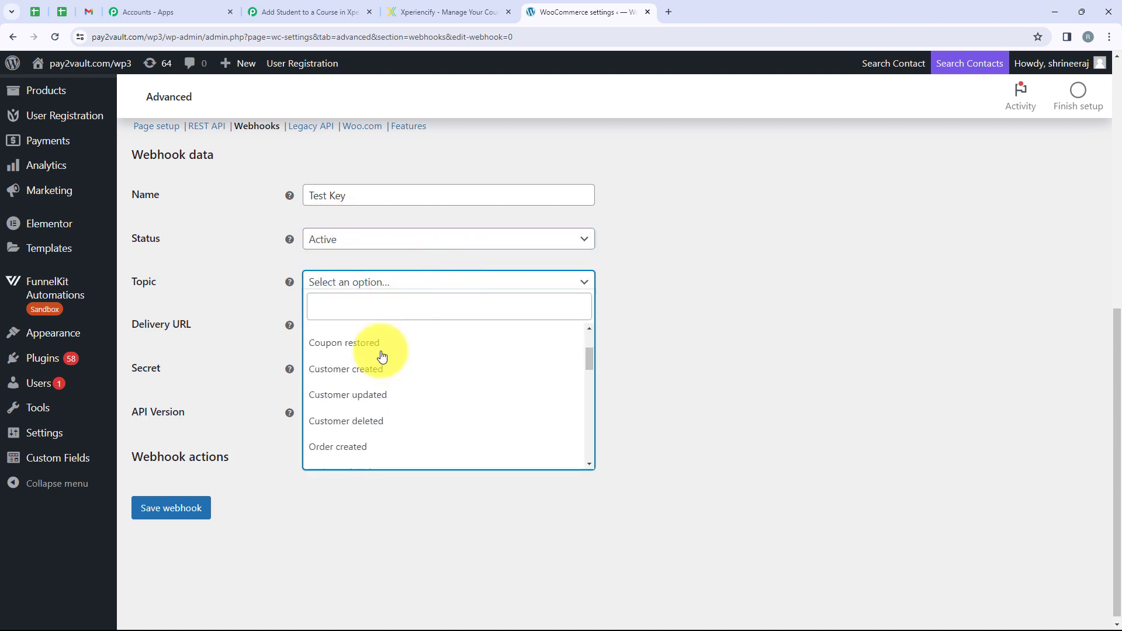
left_click(351, 378)
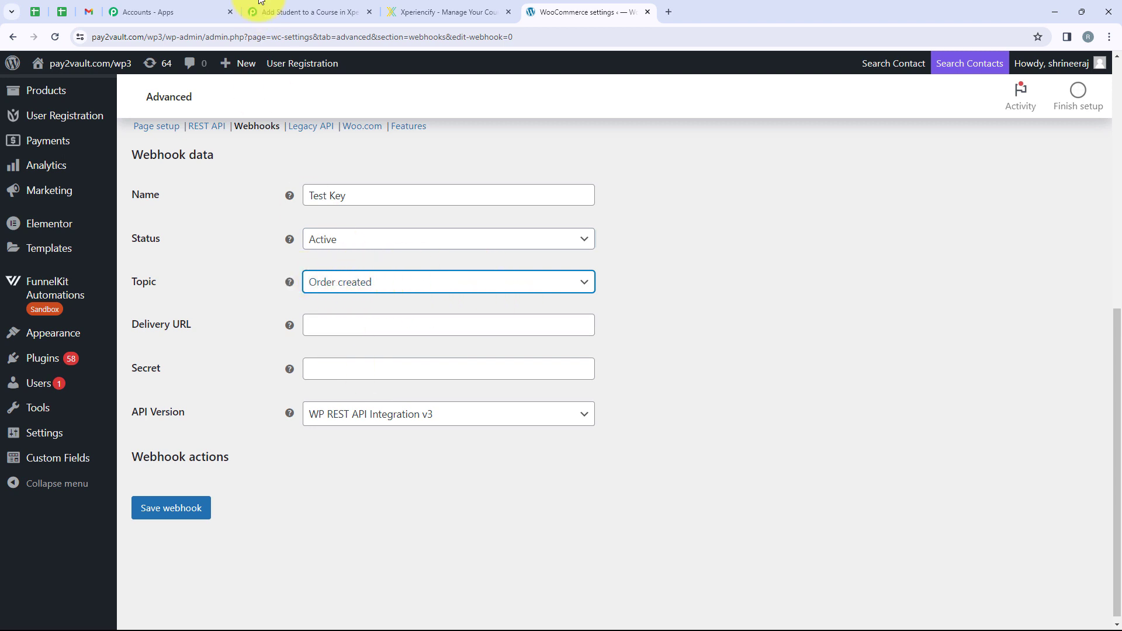
left_click(304, 12)
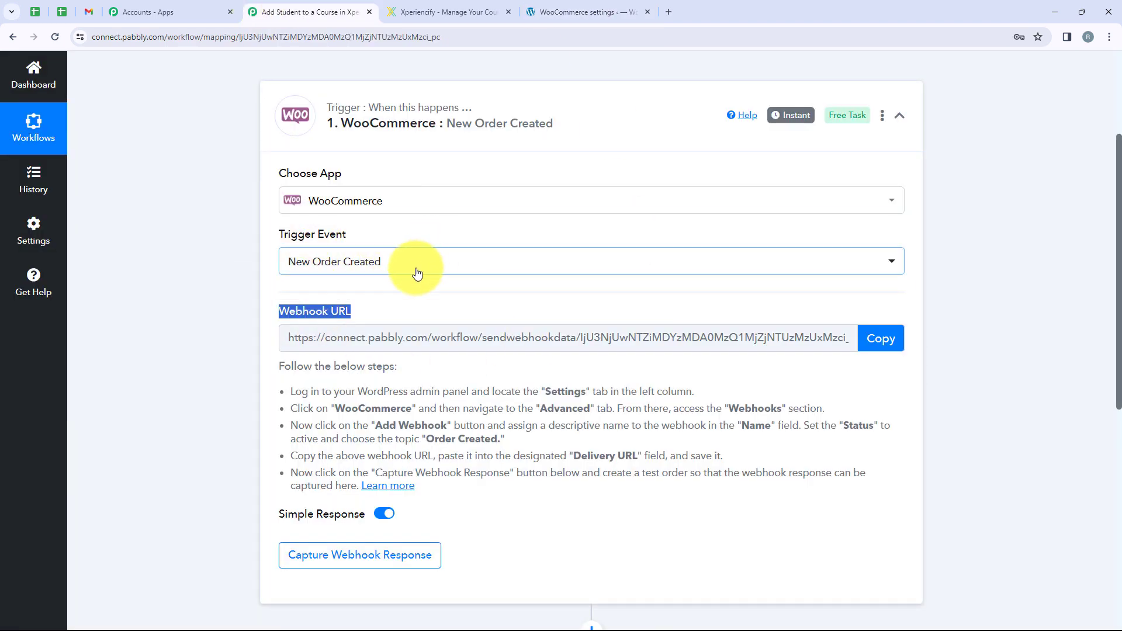
left_click(558, 11)
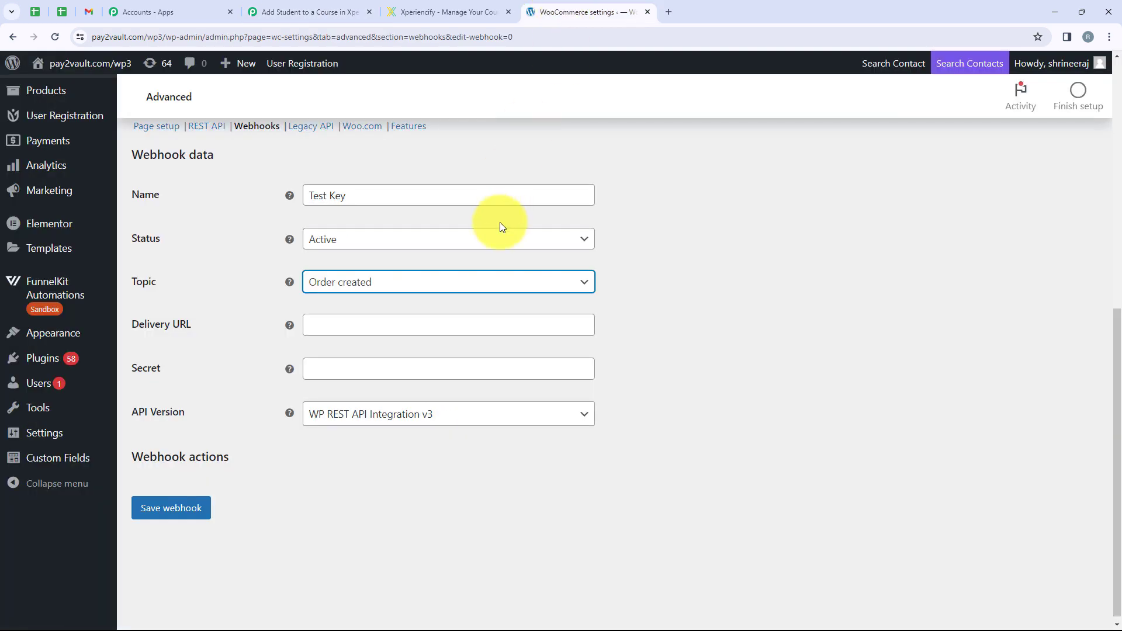
left_click(346, 284)
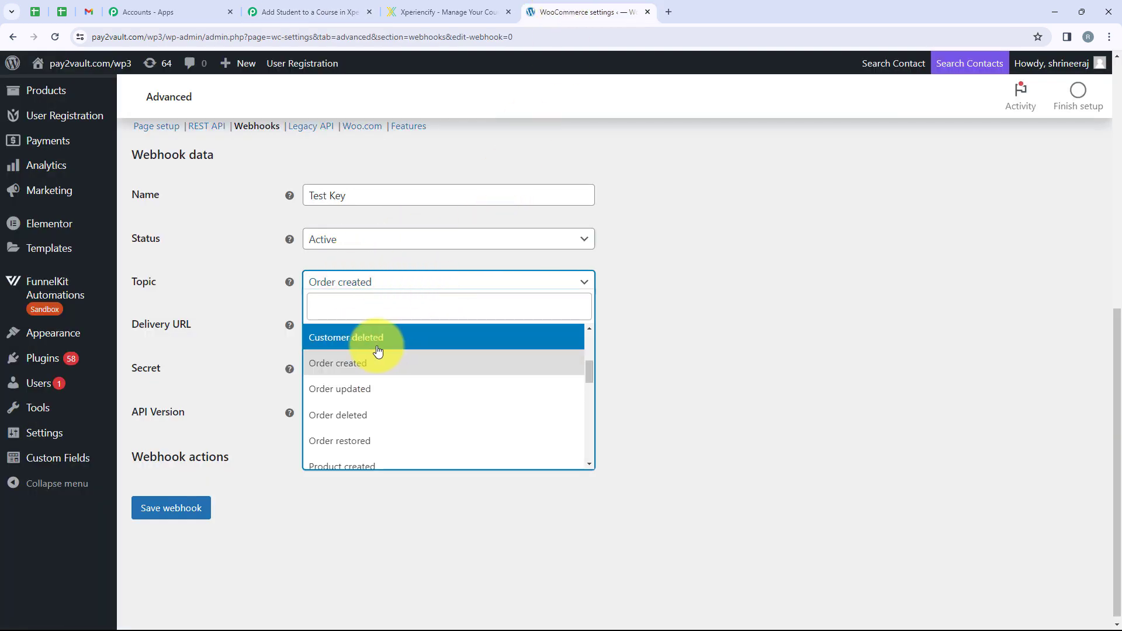
left_click(253, 313)
Copy the webhook URL from the Pabbly Connect trigger into the WooCommerce webhook's Delivery URL and save the webhook
left_click(401, 325)
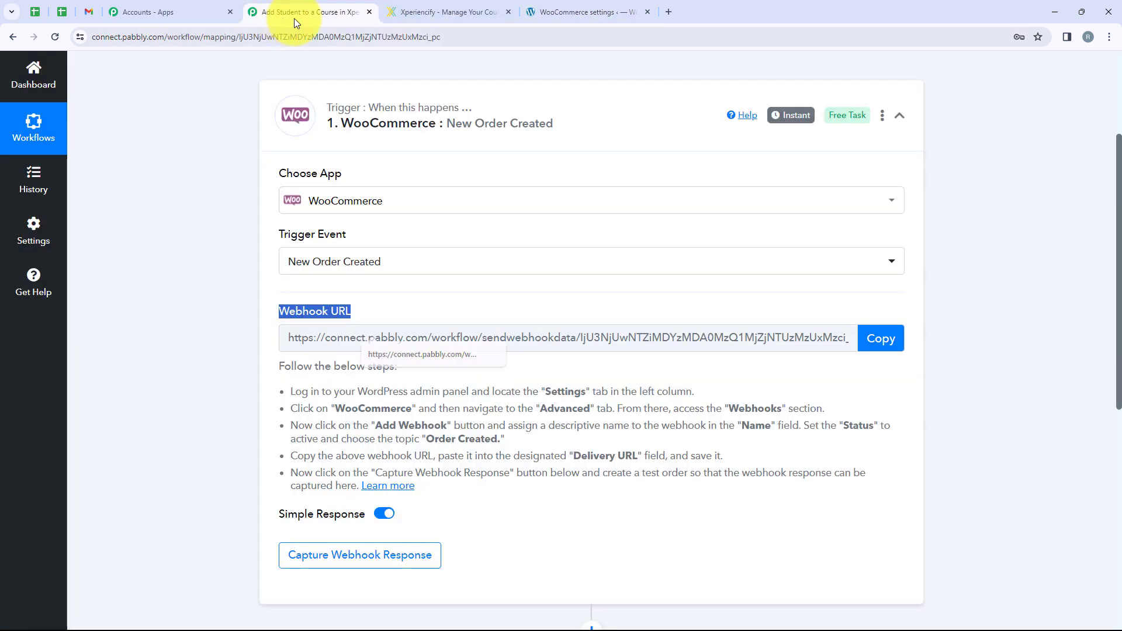
left_click(293, 13)
left_click(875, 341)
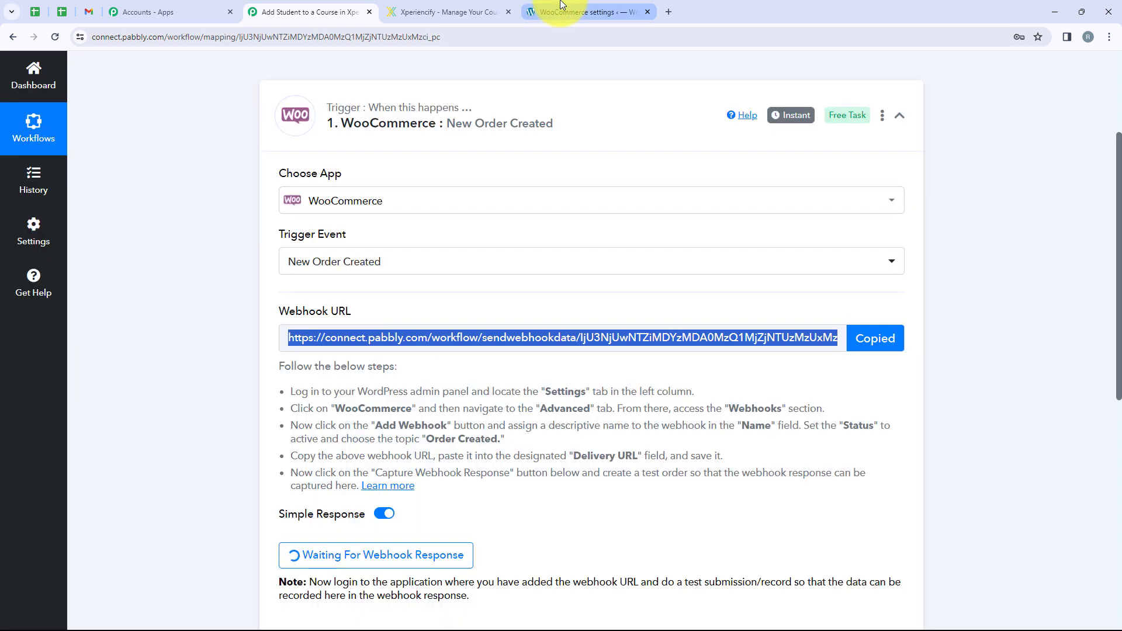
left_click(556, 10)
key("ctrl+v")
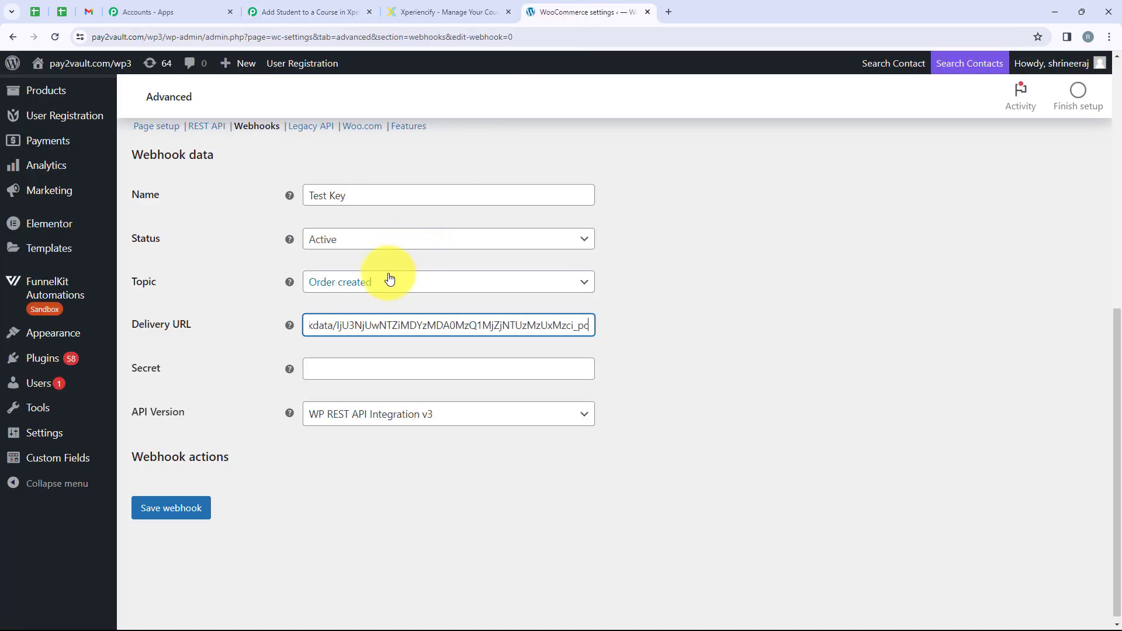
left_click(177, 512)
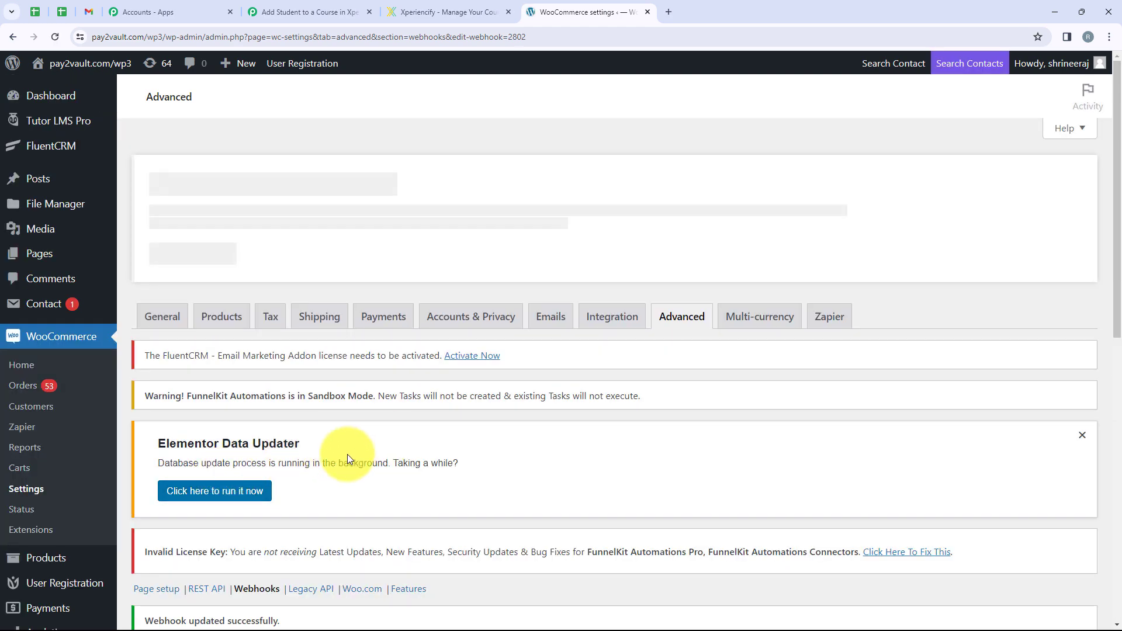
scroll(336, 443, "down", 6)
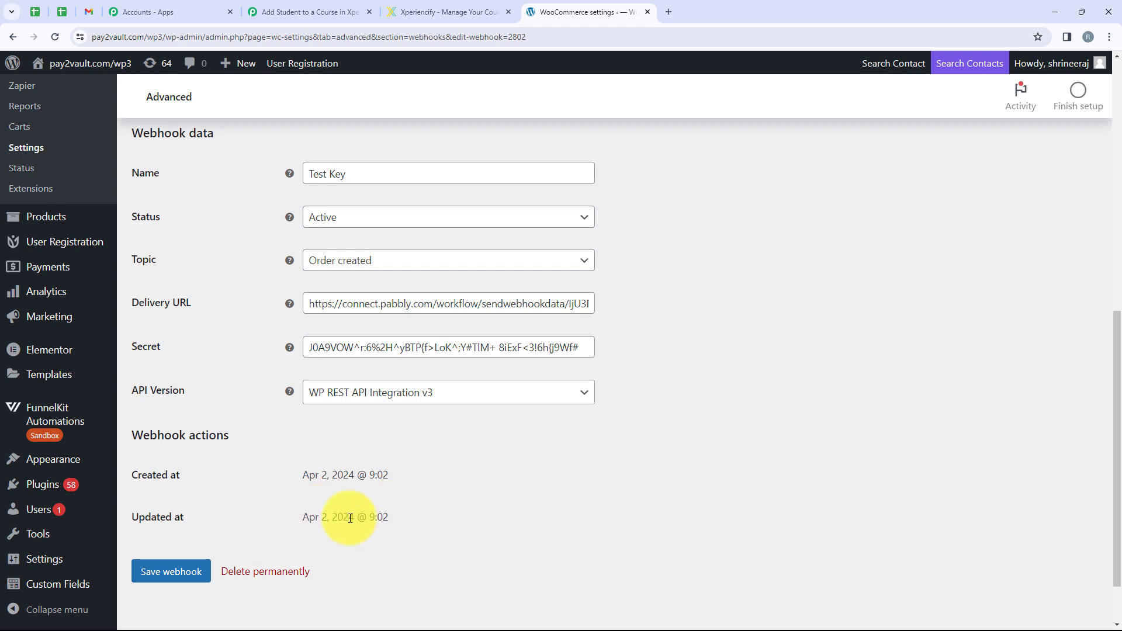
Return to the Pabbly Connect workflow, check the response received by the WooCommerce trigger and start recapturing the webhook response
left_click(321, 7)
scroll(601, 165, "down", 4)
scroll(601, 169, "down", 2)
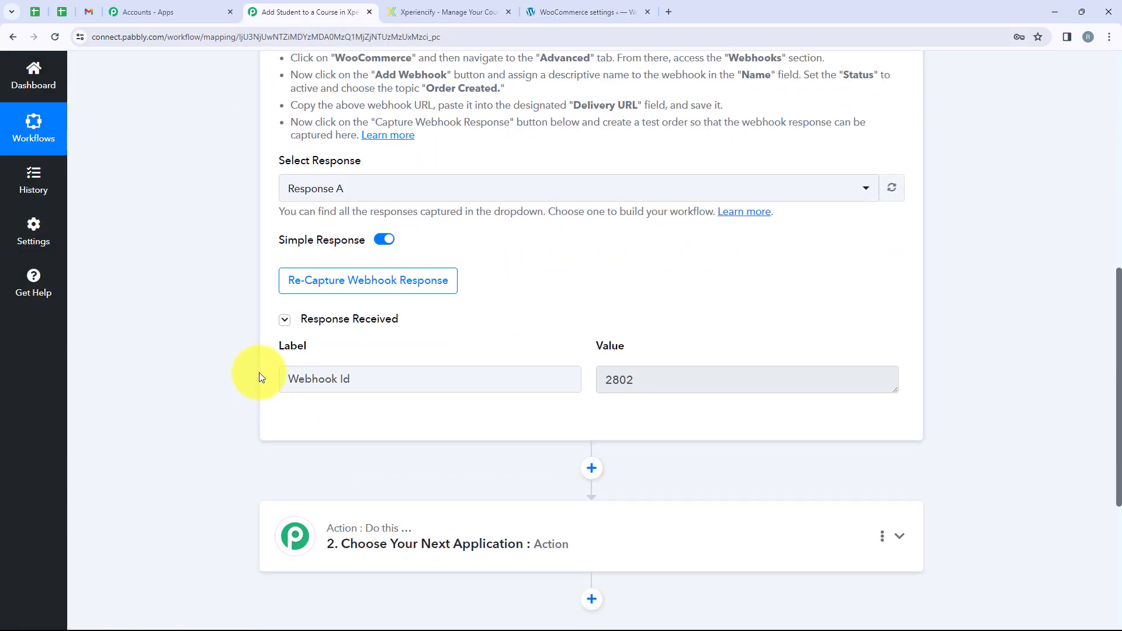
left_click_drag(282, 381, 556, 418)
left_click_drag(701, 378, 488, 381)
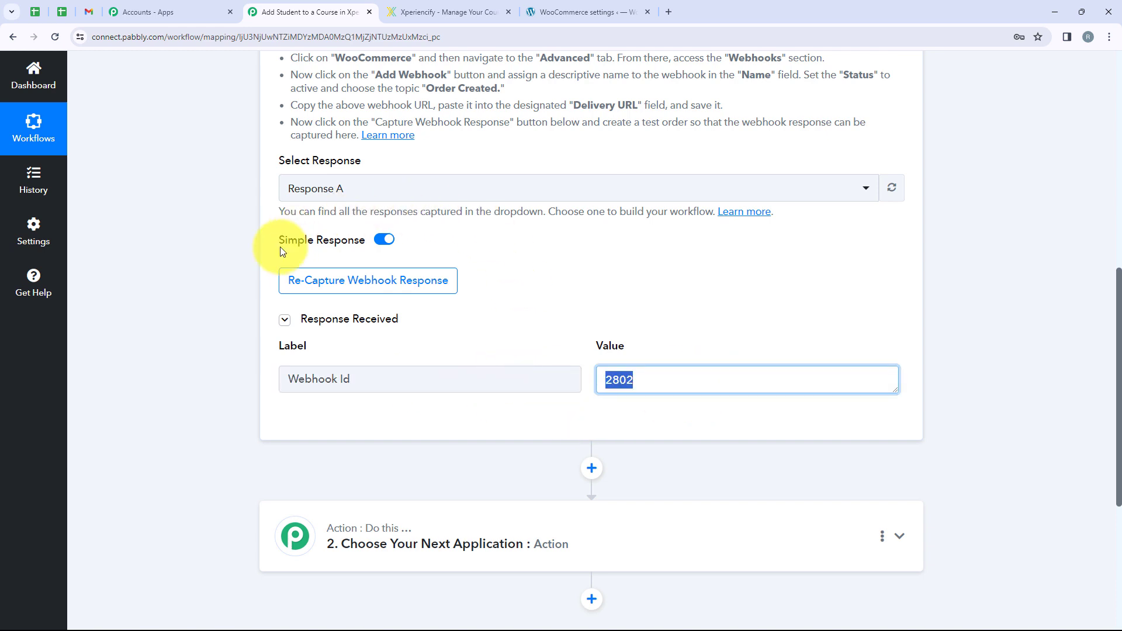
left_click(243, 304)
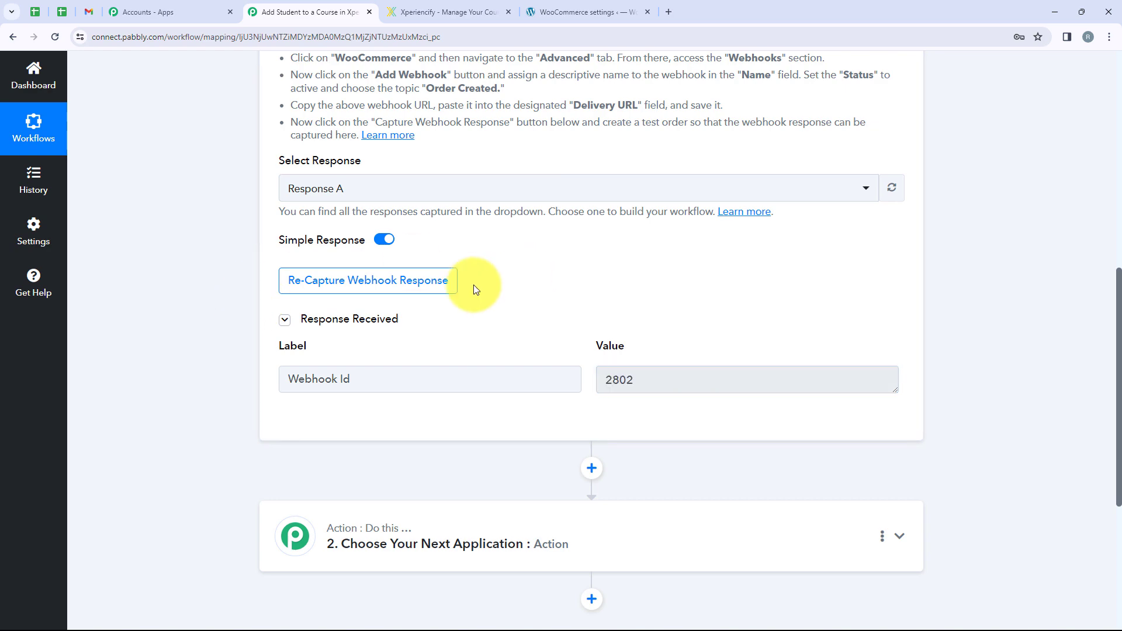
left_click(445, 292)
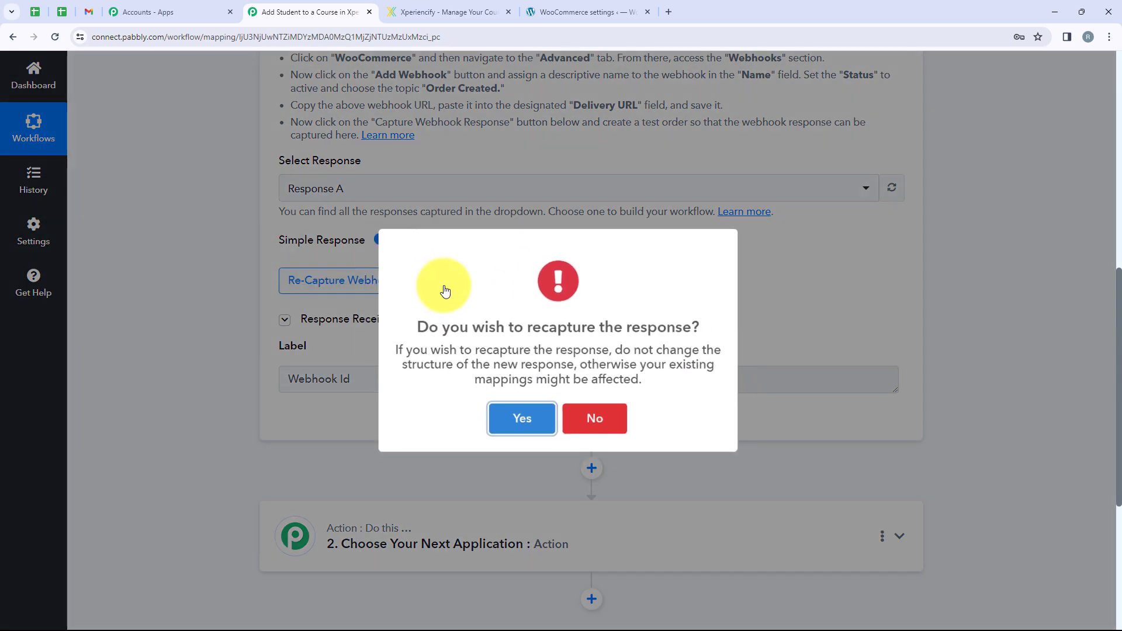
left_click(510, 423)
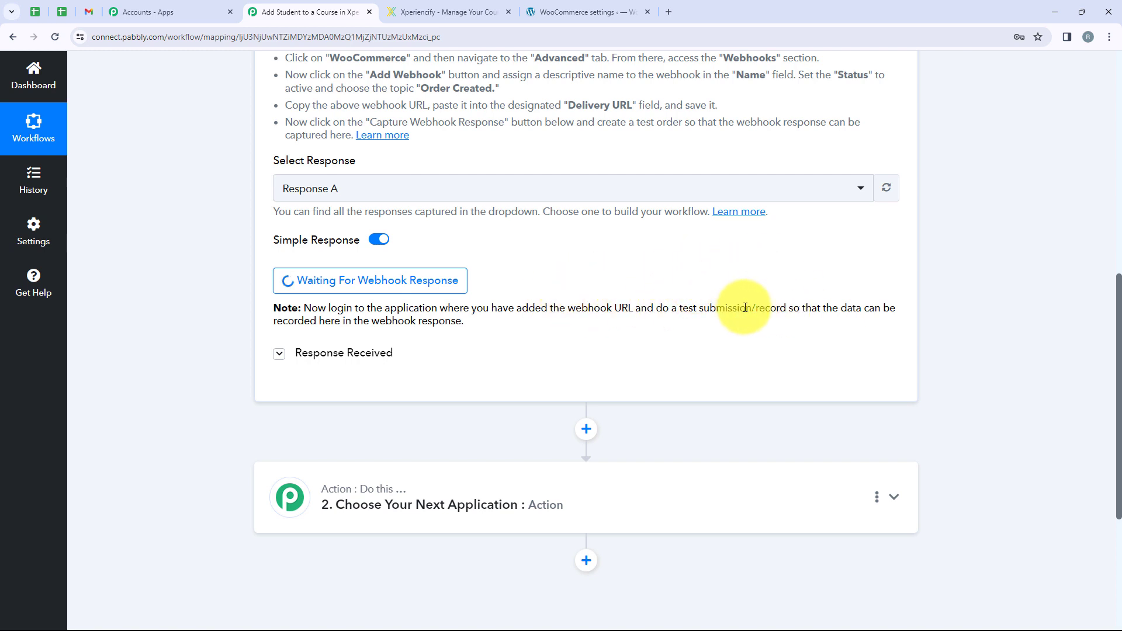
Open the WooCommerce store preview, add PHP Course for Beginners (8 Weeks) to the cart and proceed to checkout
left_click(591, 10)
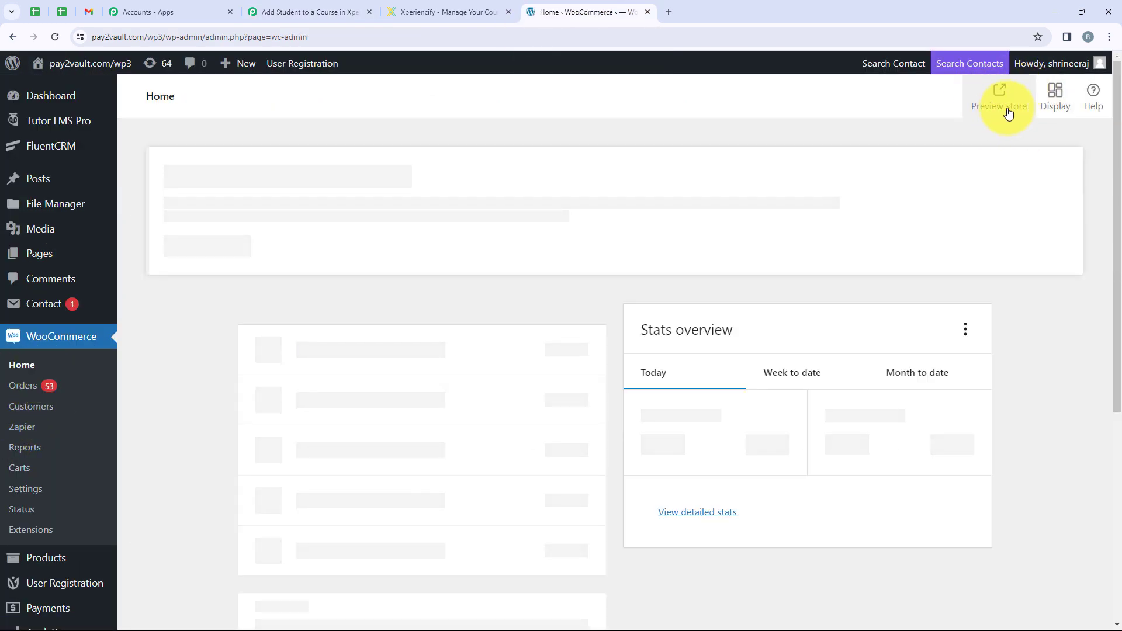
left_click(1001, 98)
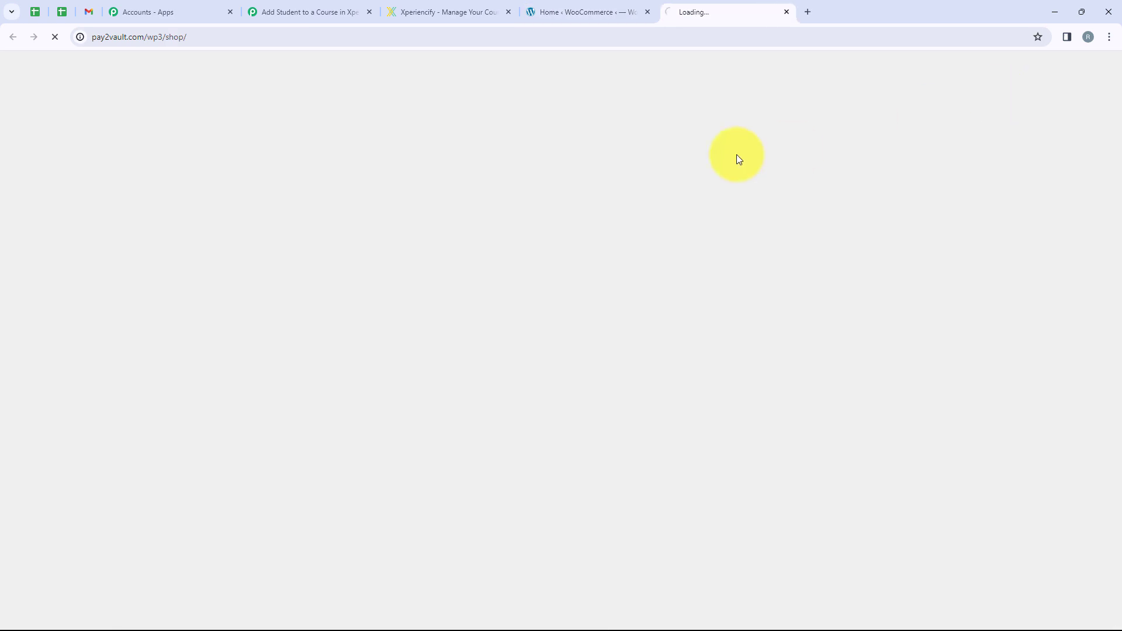
scroll(501, 325, "down", 10)
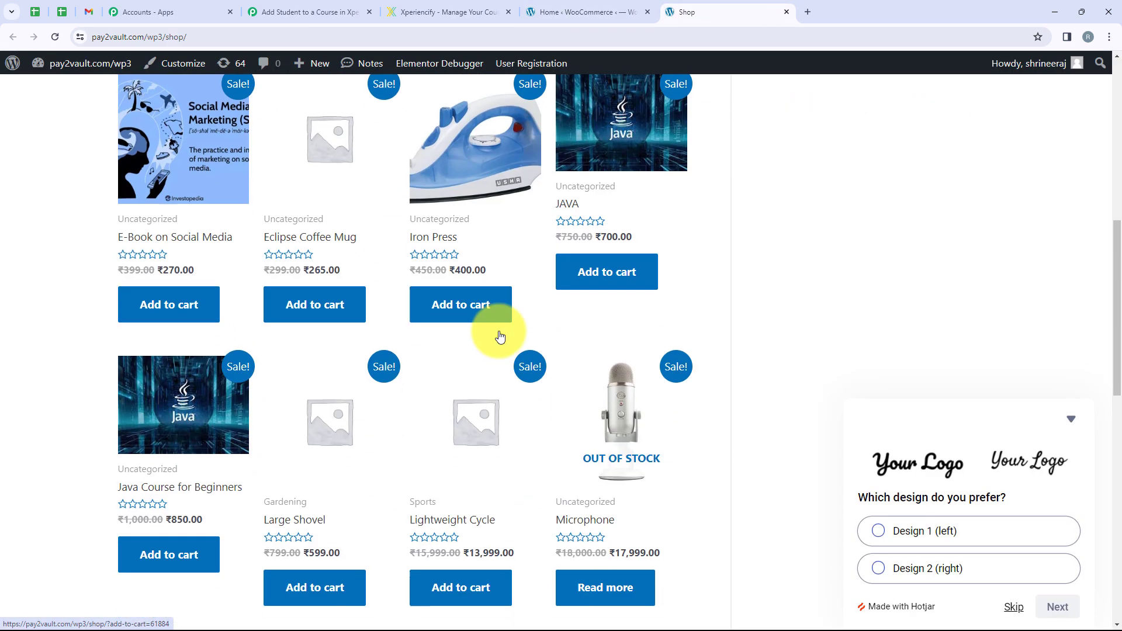
scroll(500, 337, "down", 2)
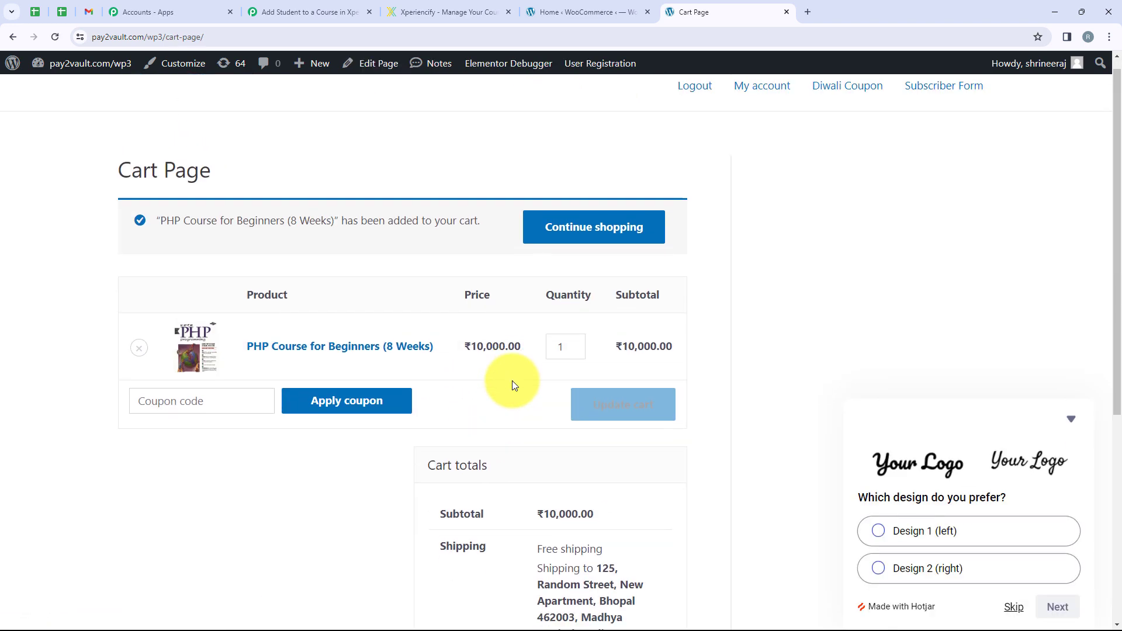
scroll(514, 385, "down", 5)
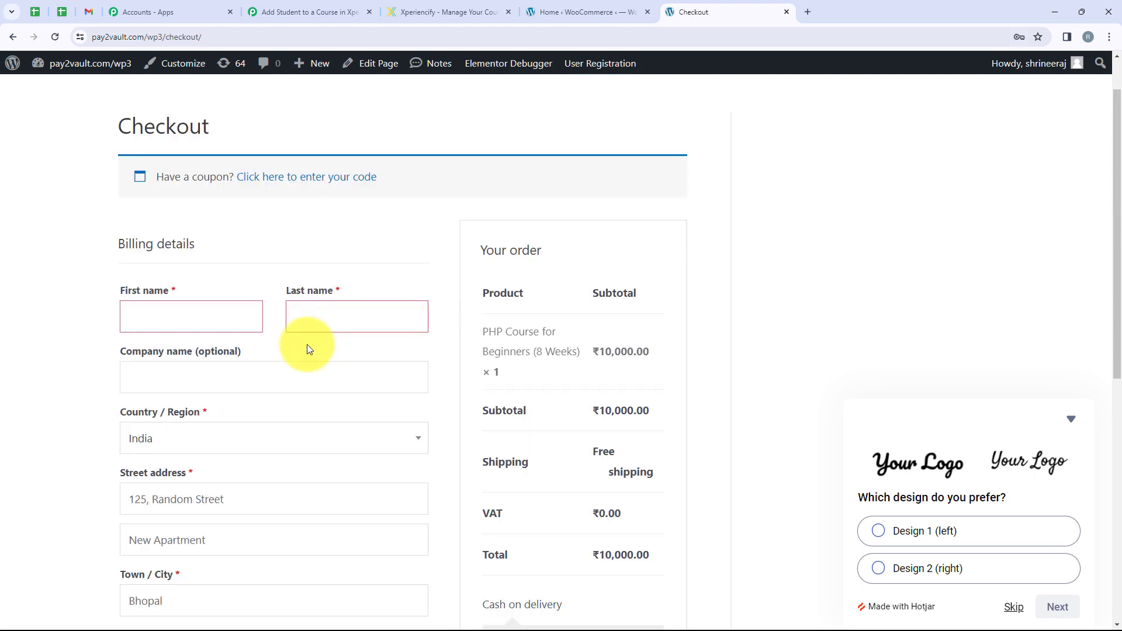
Fill in the customer's first name, last name and e-mail address in the billing details and place the test order
left_click(192, 317)
type("Test")
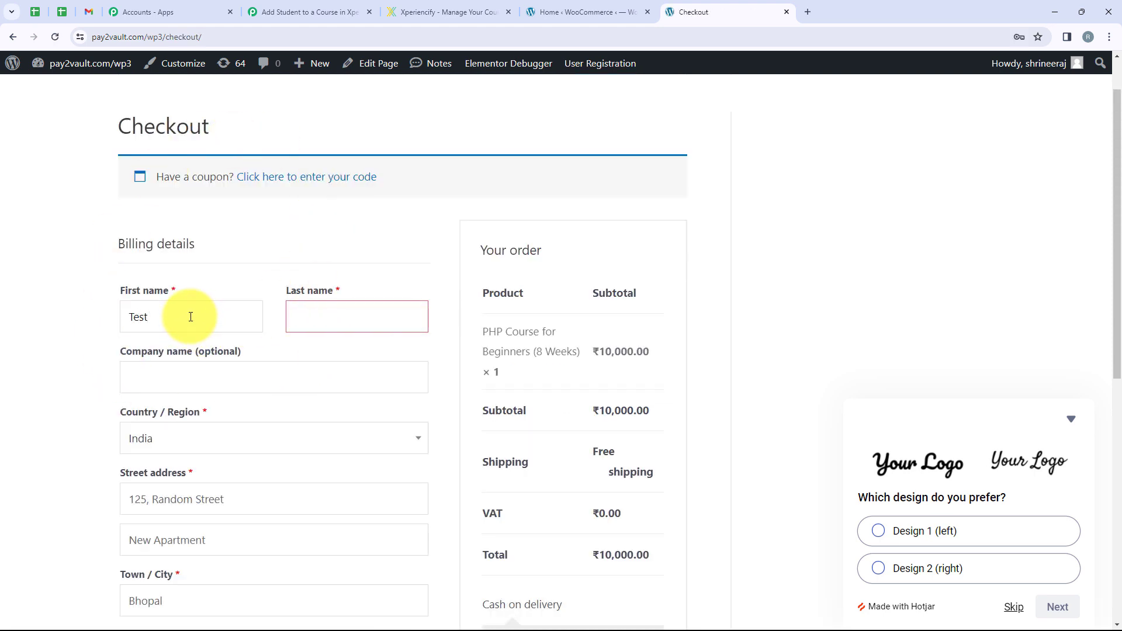
key("Tab")
type("User")
scroll(351, 326, "down", 2)
scroll(296, 356, "down", 1)
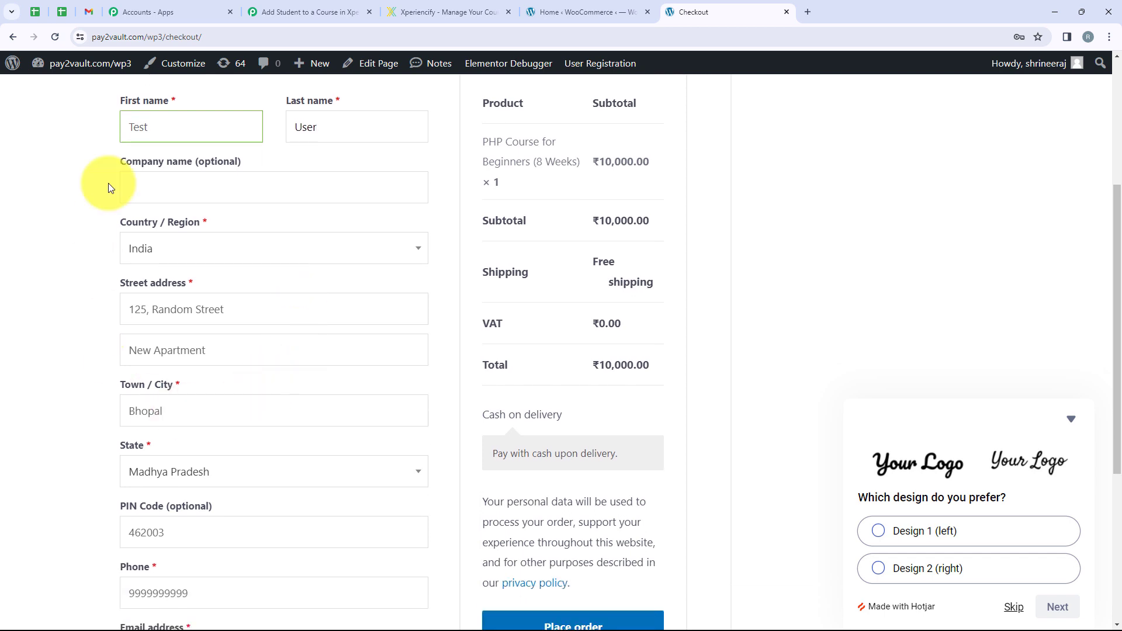
scroll(368, 309, "down", 4)
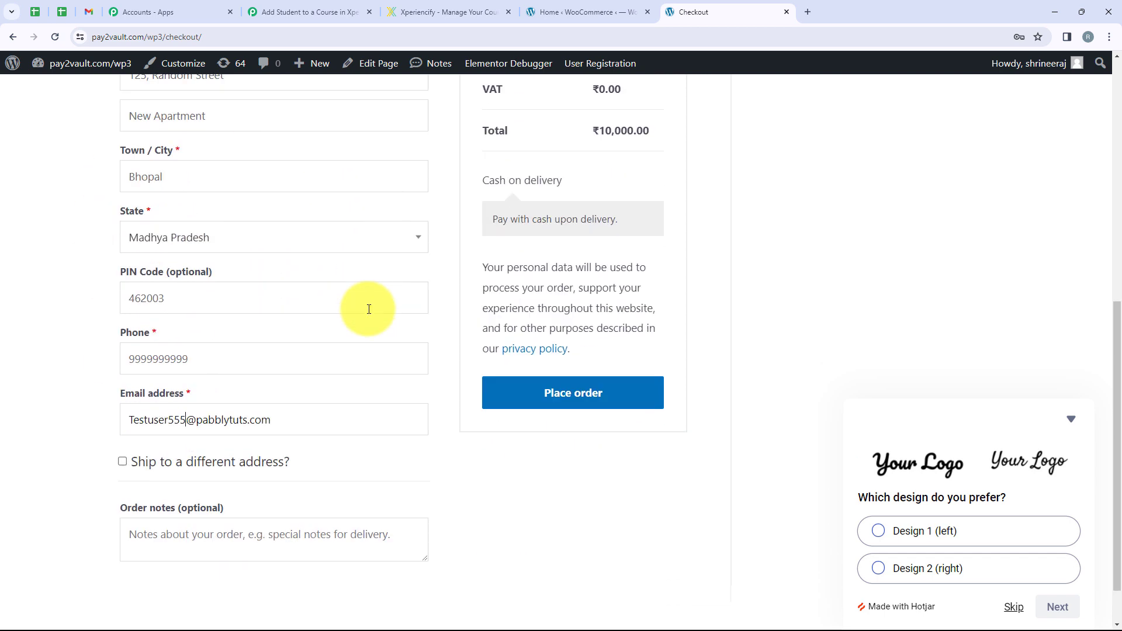
left_click(560, 388)
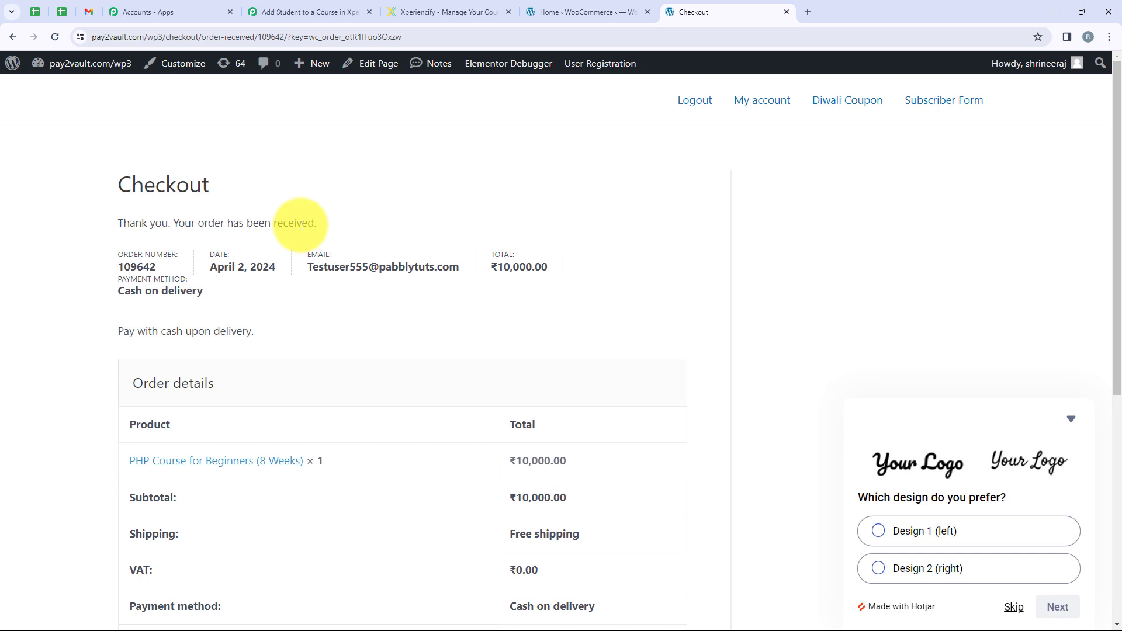
Examine the order data captured by the workflow's WooCommerce trigger, including the shipping and payment fields, and collapse the trigger
left_click(319, 12)
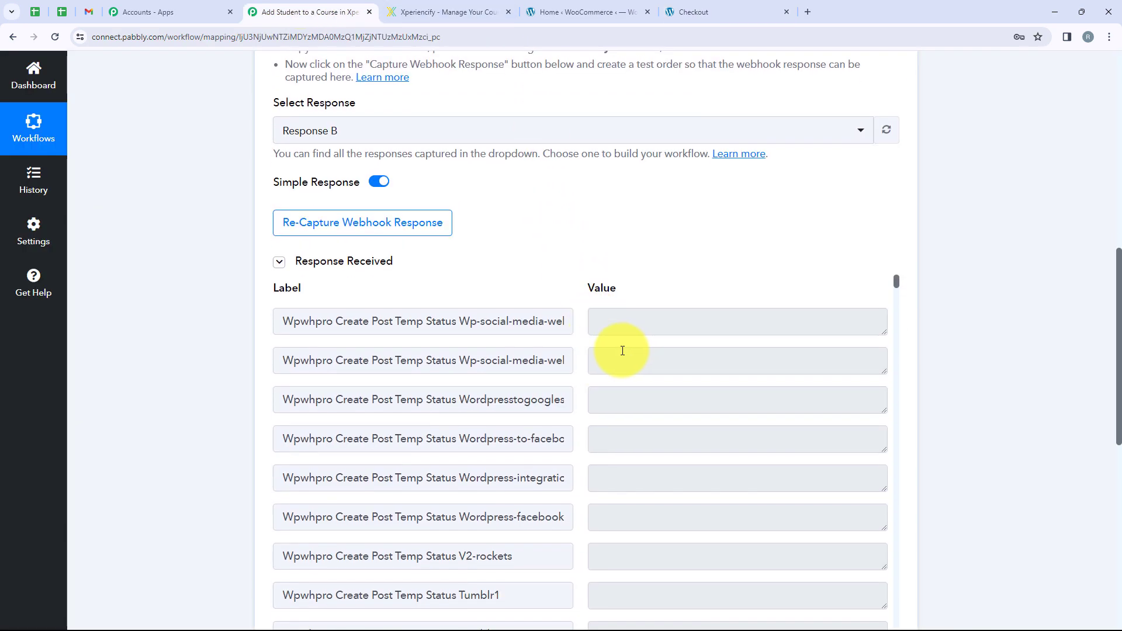
scroll(596, 409, "down", 10)
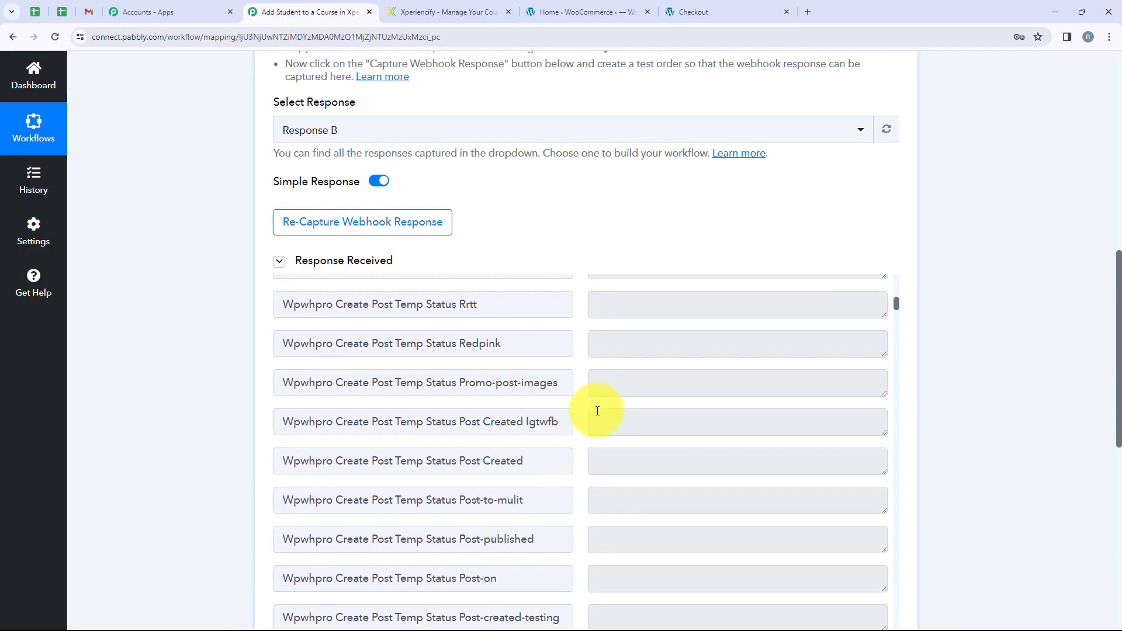
scroll(597, 411, "down", 15)
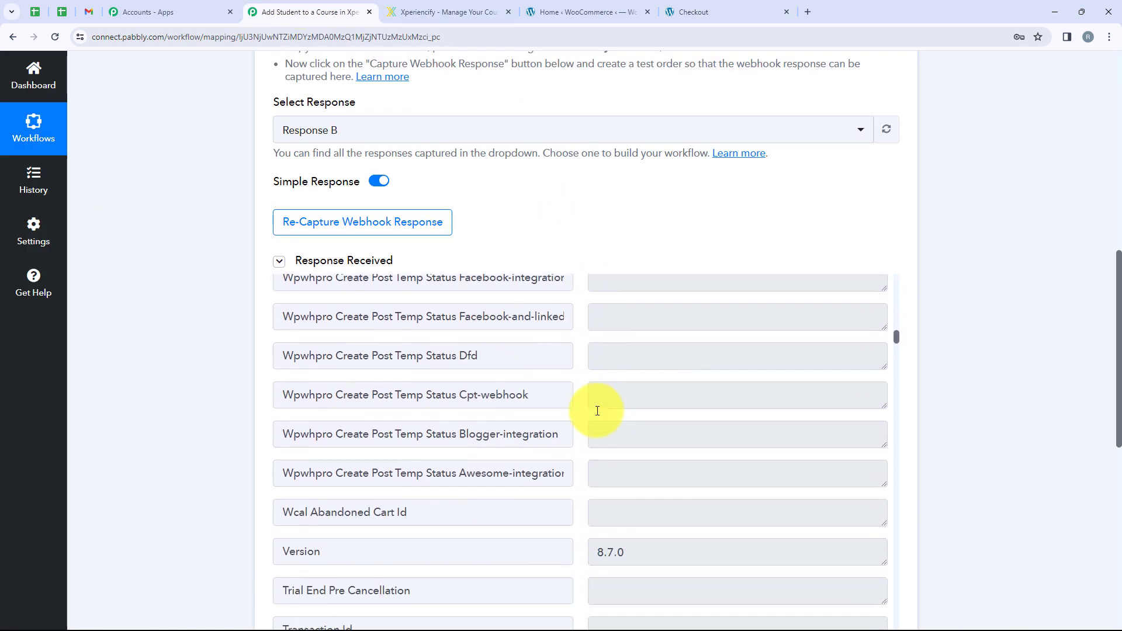
scroll(597, 411, "down", 15)
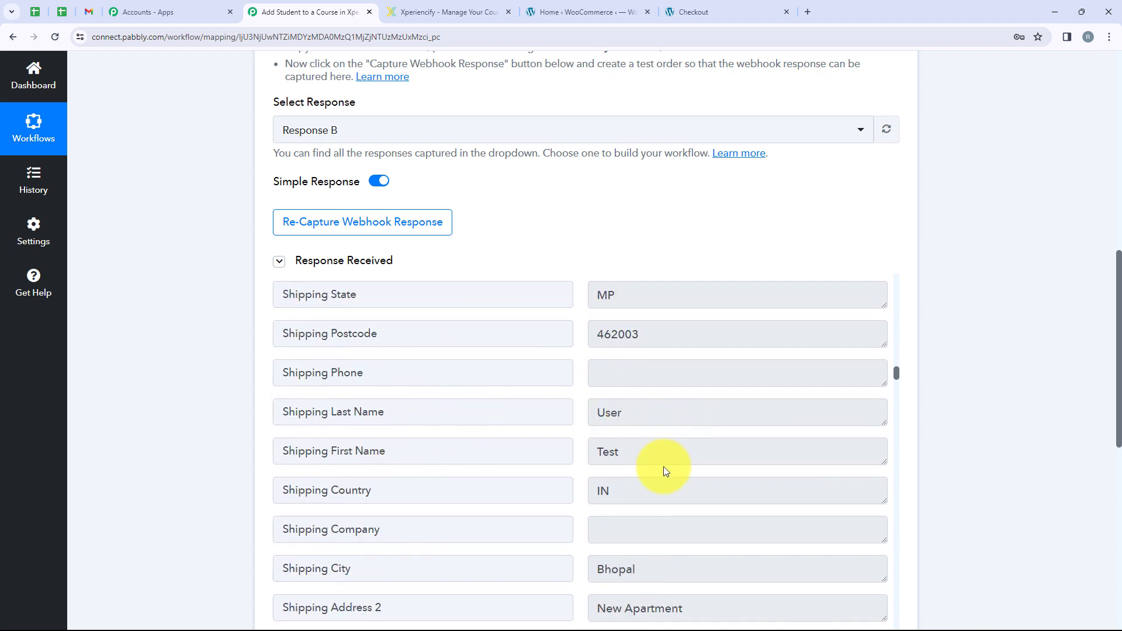
scroll(623, 408, "down", 3)
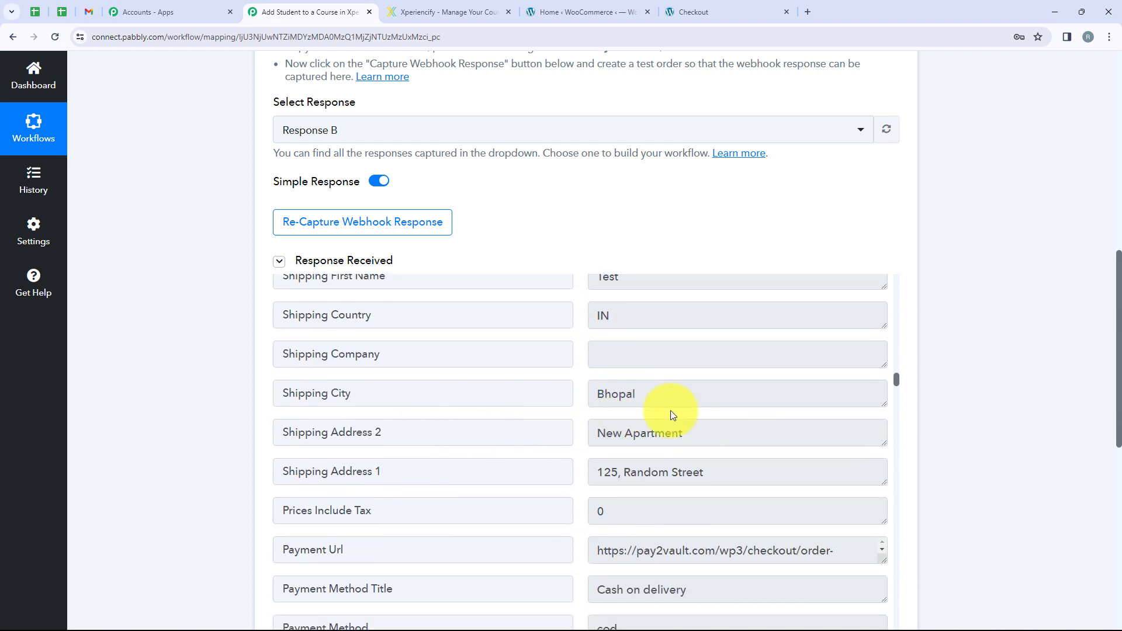
scroll(760, 417, "down", 3)
scroll(702, 382, "down", 1)
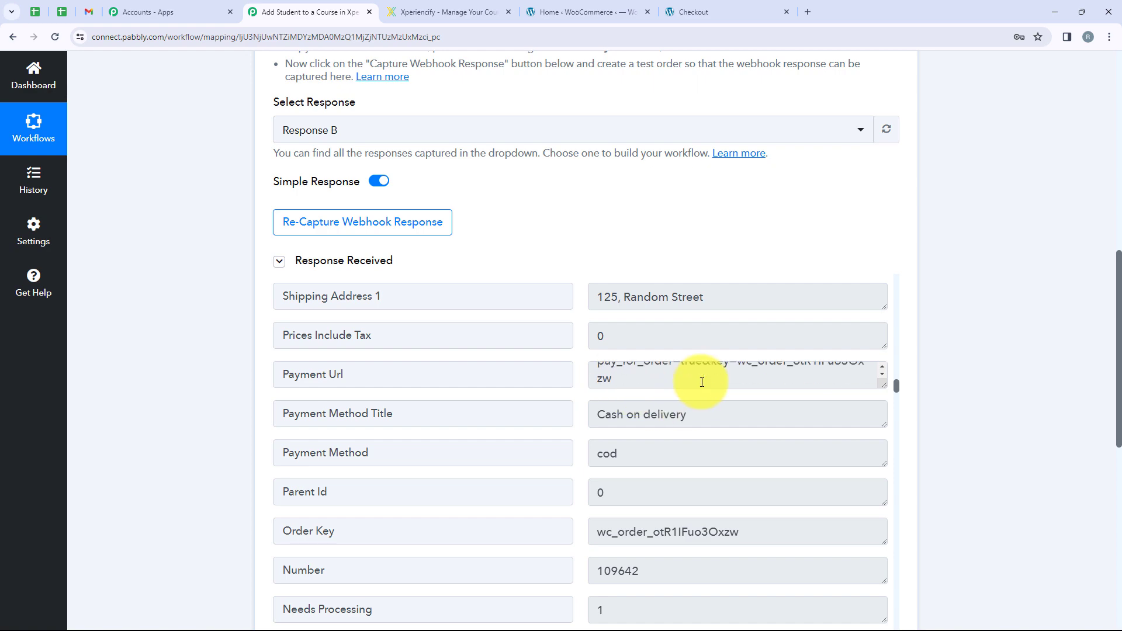
scroll(895, 321, "down", 5)
scroll(920, 313, "up", 10)
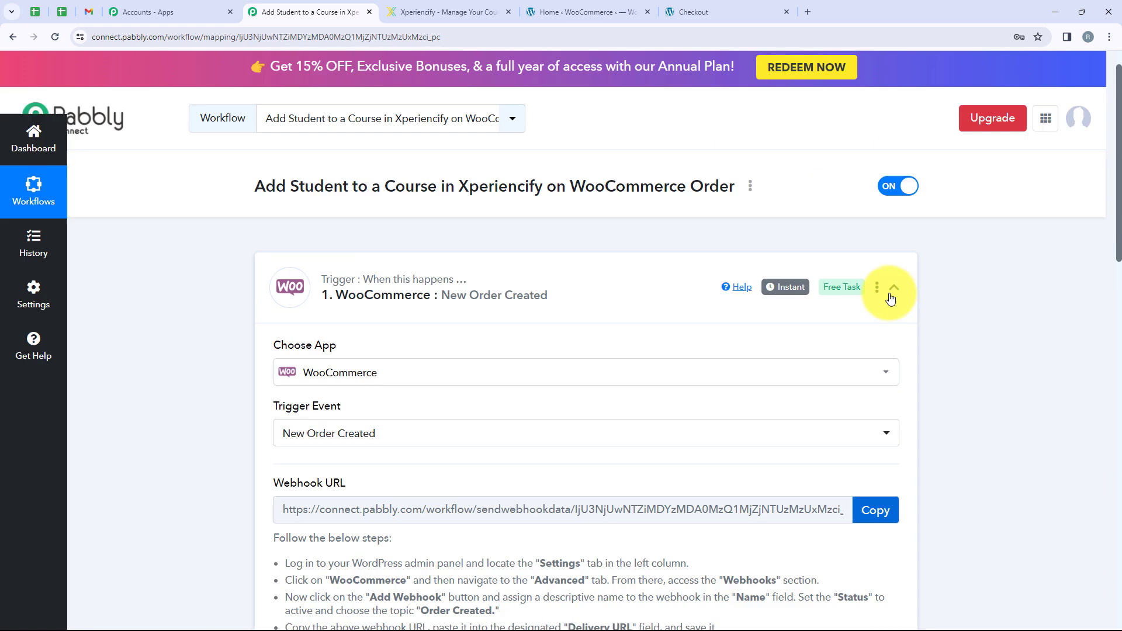
left_click(619, 316)
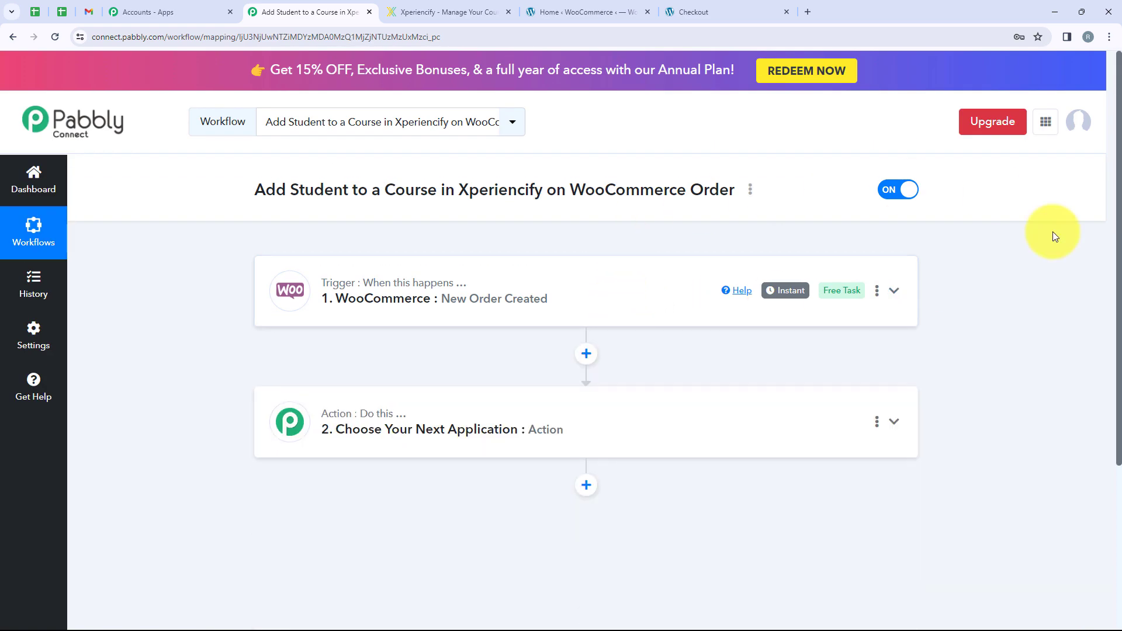
Set the workflow's action application to Xperiencify with the action event Add Student to a Course
left_click(684, 448)
scroll(631, 391, "down", 3)
left_click(395, 299)
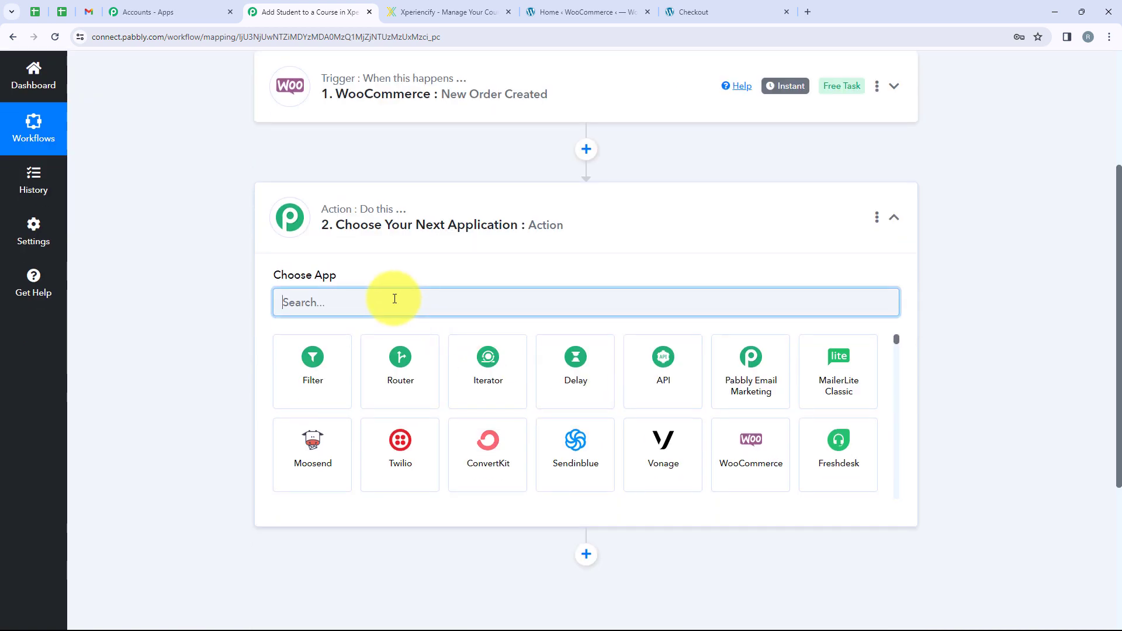
type("Xe")
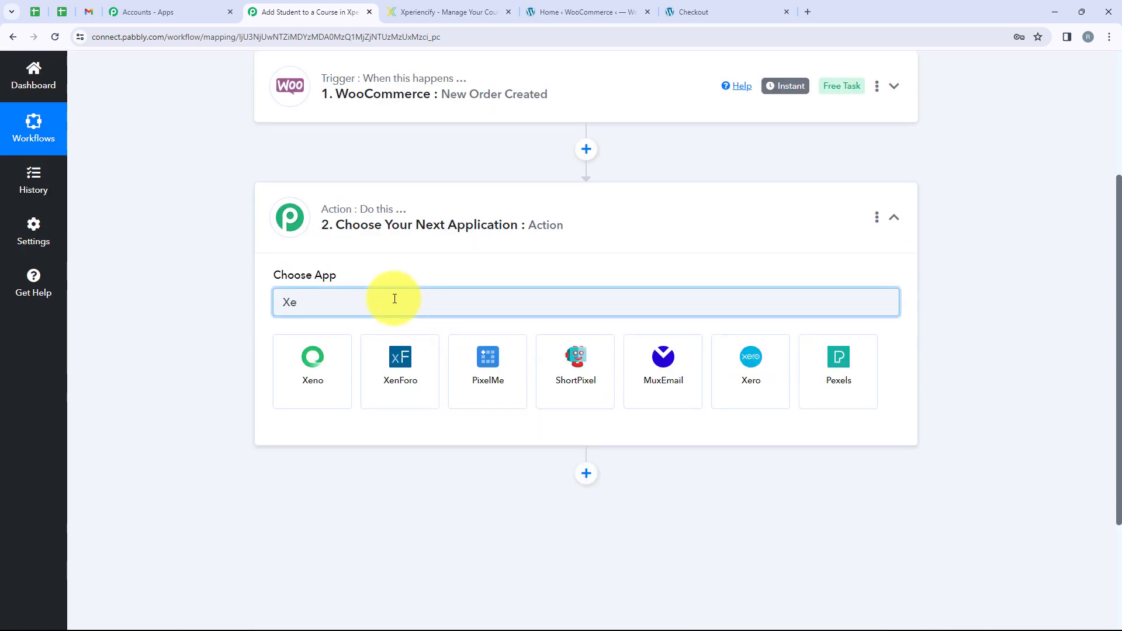
key("BackSpace")
type("per")
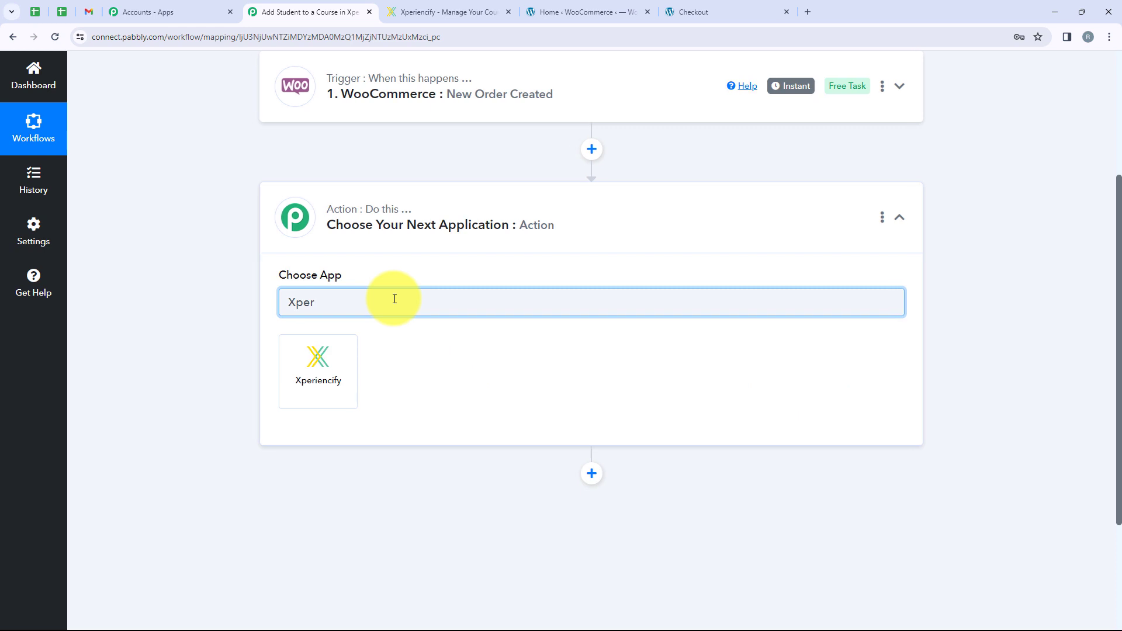
left_click(319, 378)
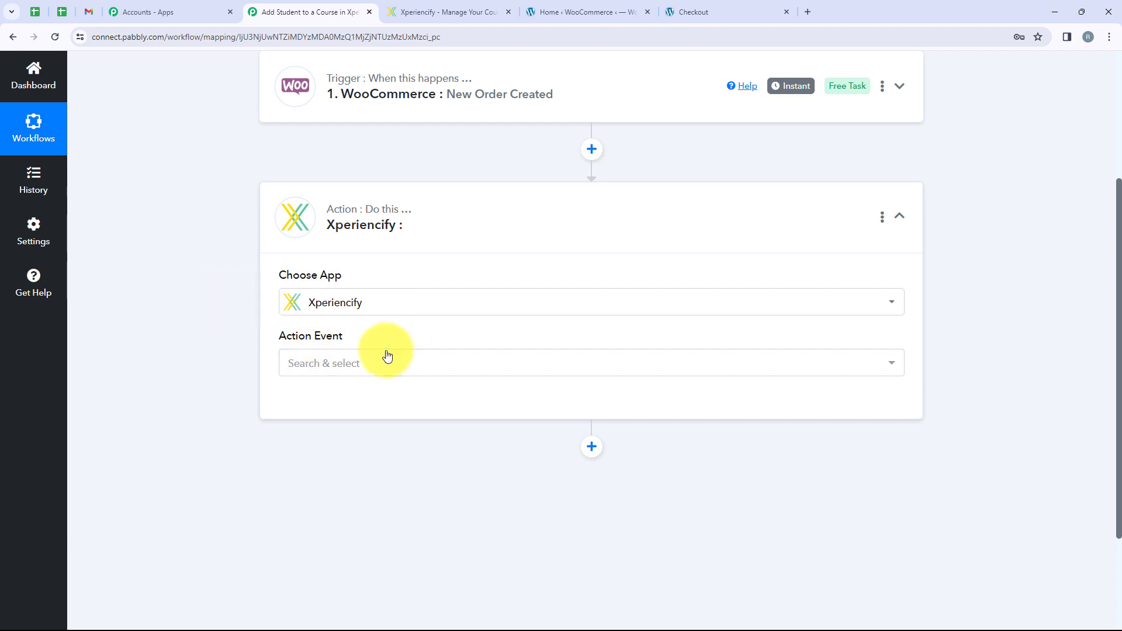
left_click(387, 358)
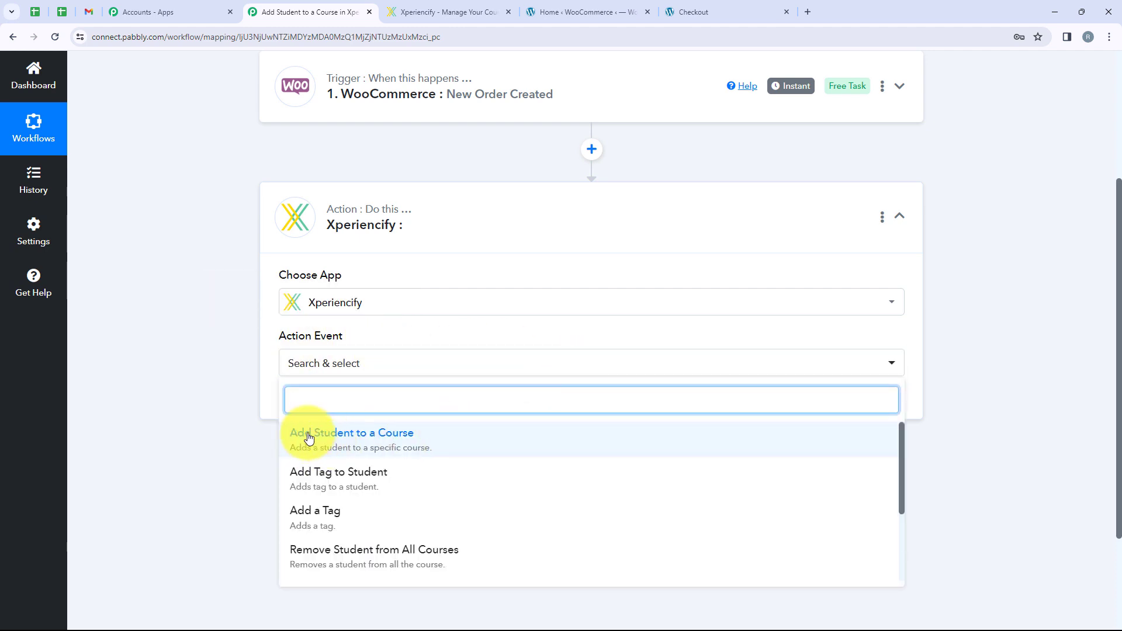
left_click(432, 449)
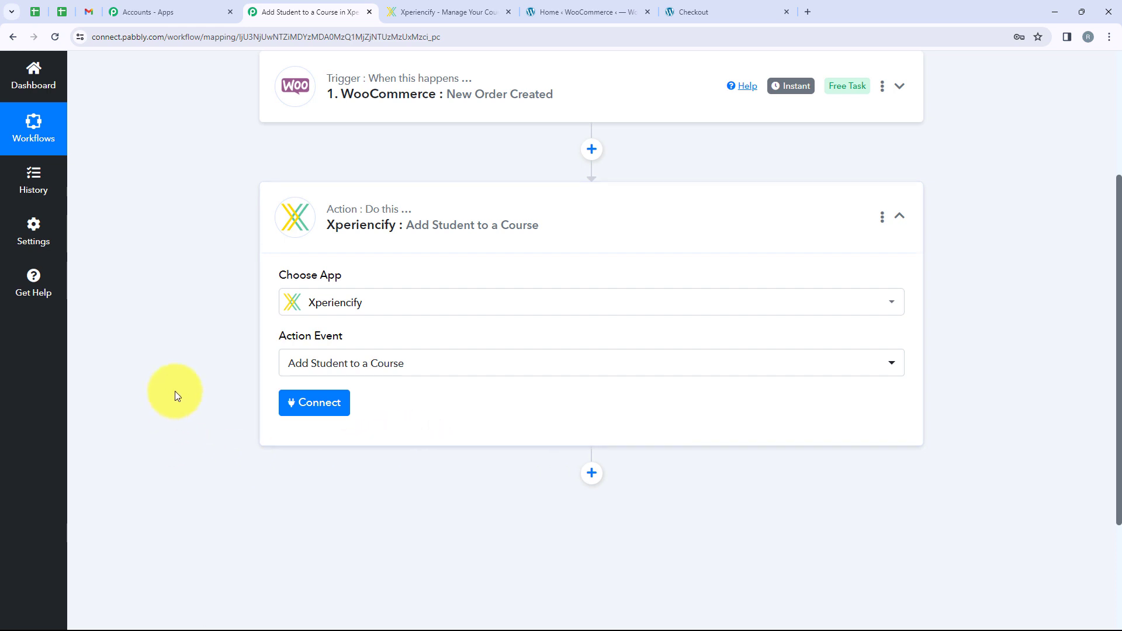
Start connecting the Xperiencify account through a new connection instead of the existing one
left_click(318, 406)
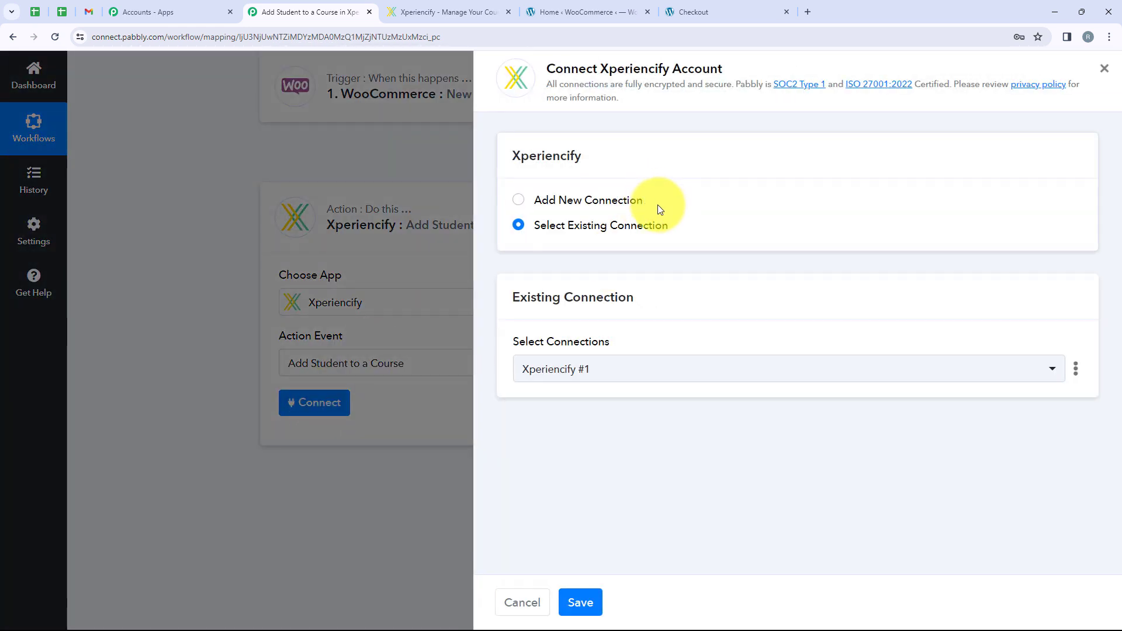
left_click_drag(658, 205, 541, 207)
left_click_drag(678, 225, 535, 225)
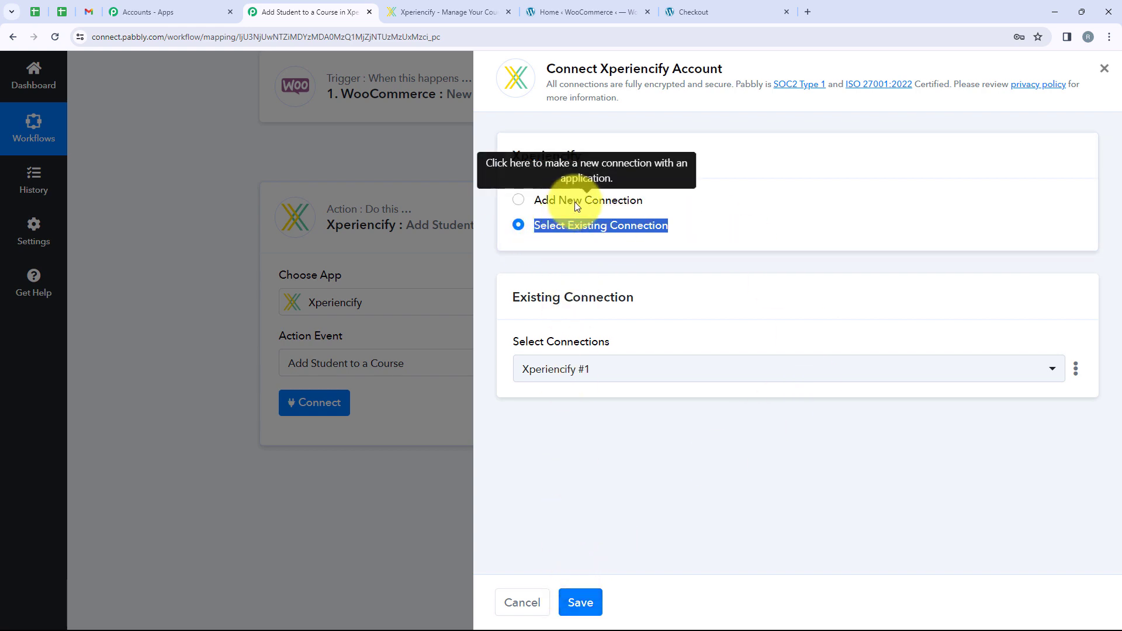
left_click(580, 201)
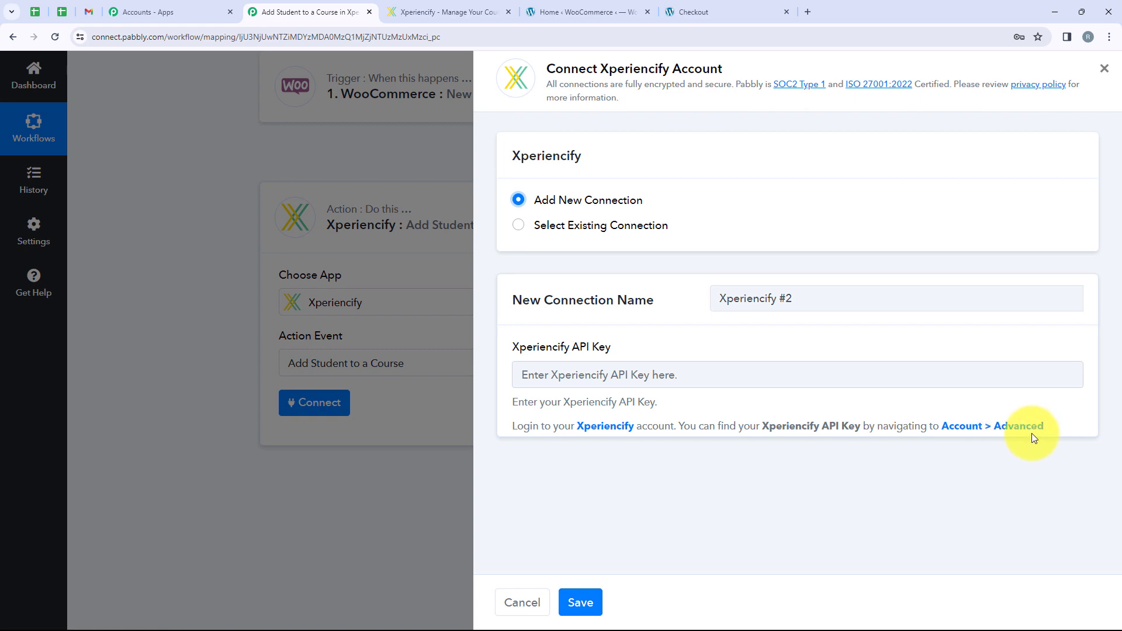
Switch to Xperiencify and get the API key from the account's Advanced settings
left_click(451, 11)
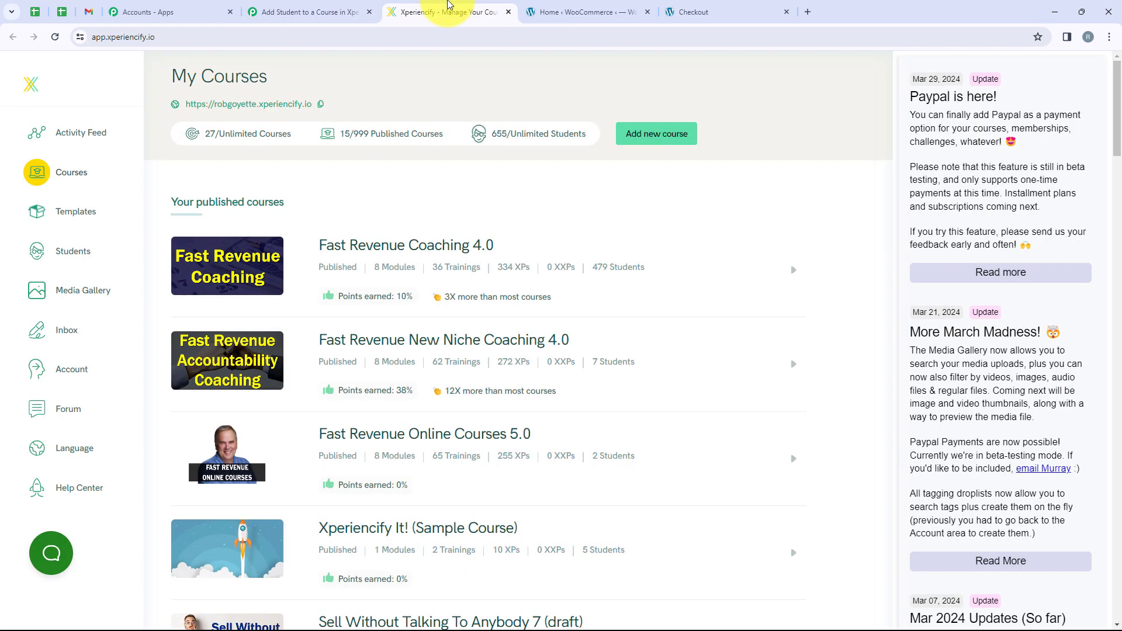
left_click(65, 379)
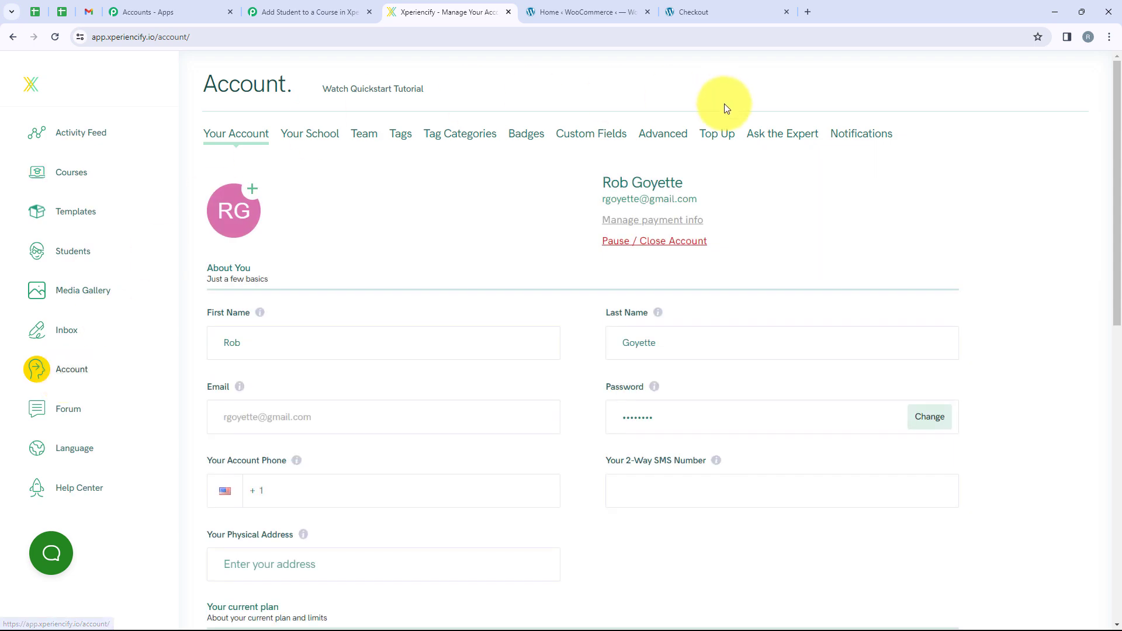
left_click(663, 134)
scroll(436, 376, "down", 6)
scroll(438, 381, "down", 1)
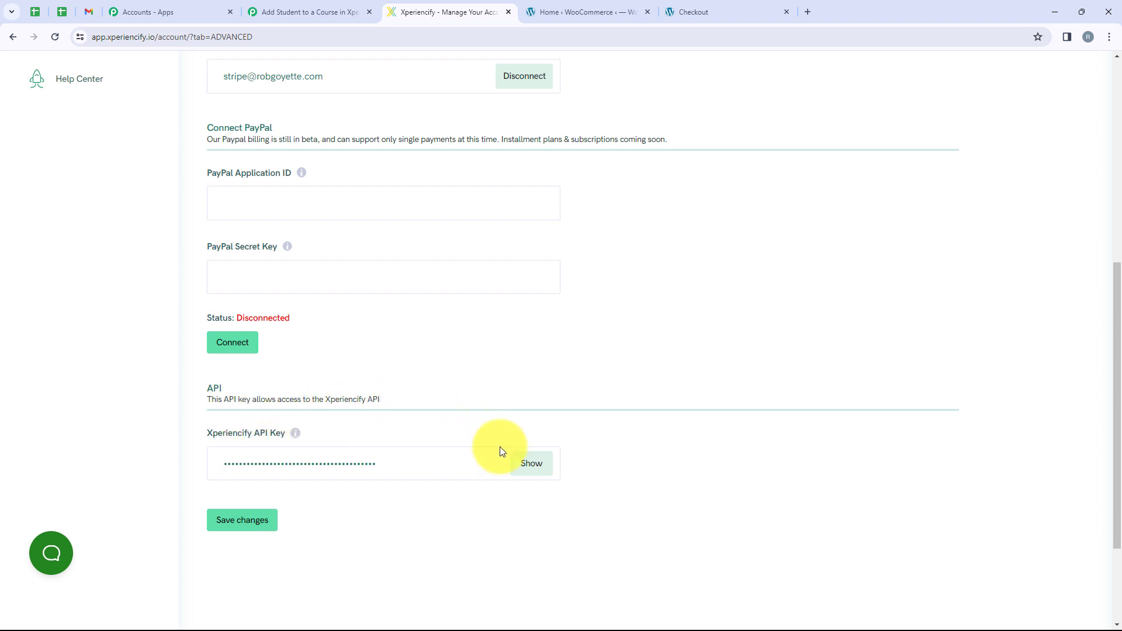
left_click(283, 12)
left_click(438, 12)
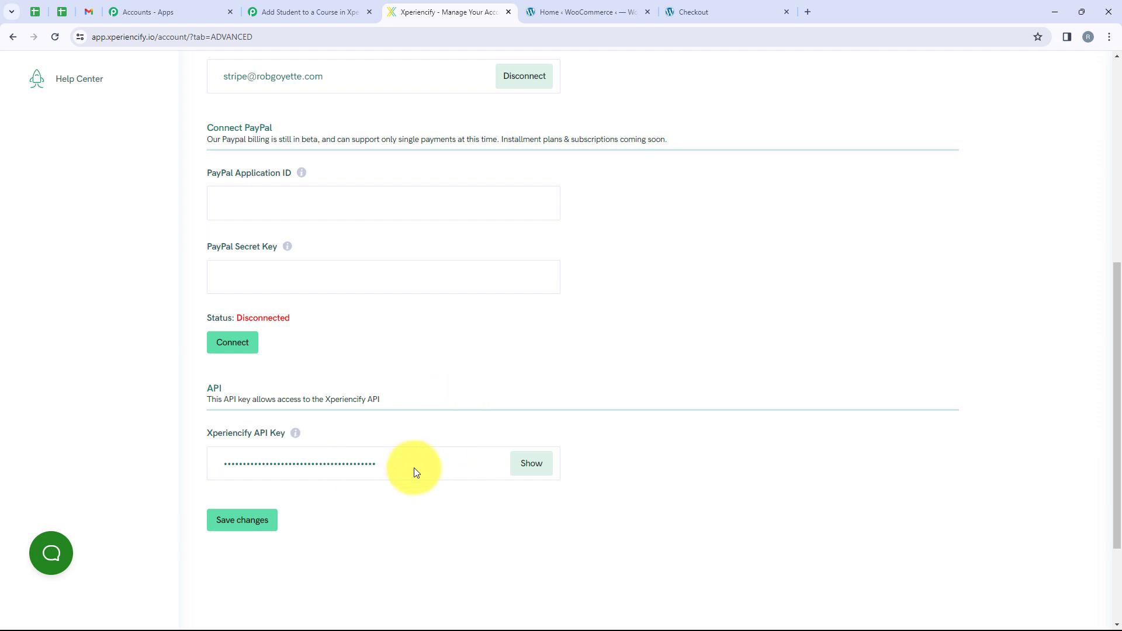
Return to the Pabbly Connect workflow, paste the Xperiencify API key into the new connection and save it
left_click(275, 12)
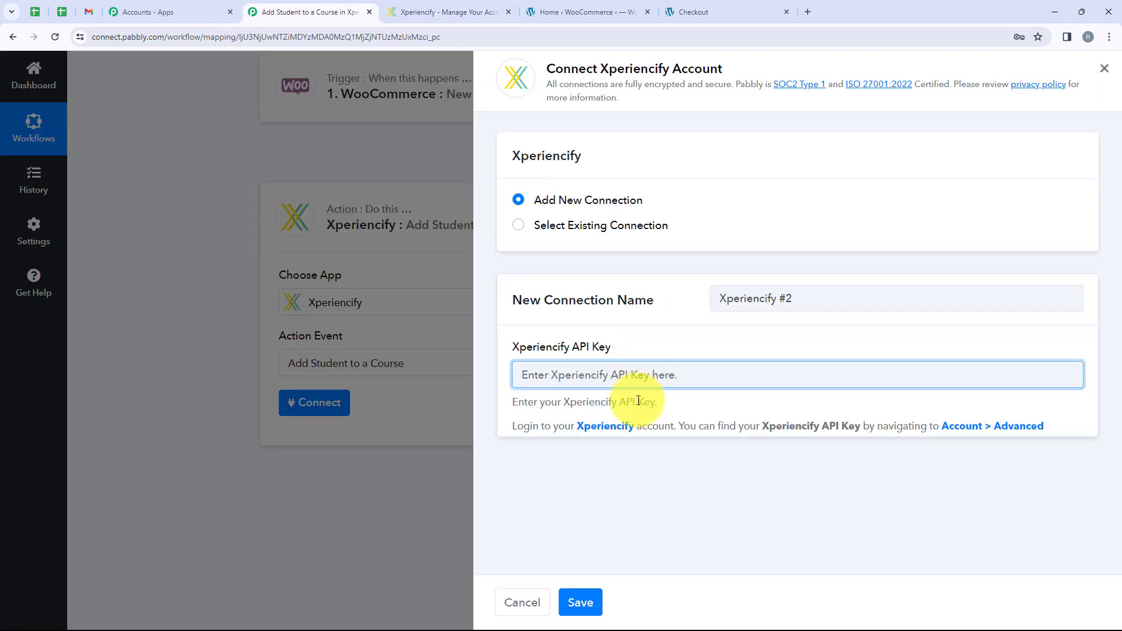
key("ctrl+v")
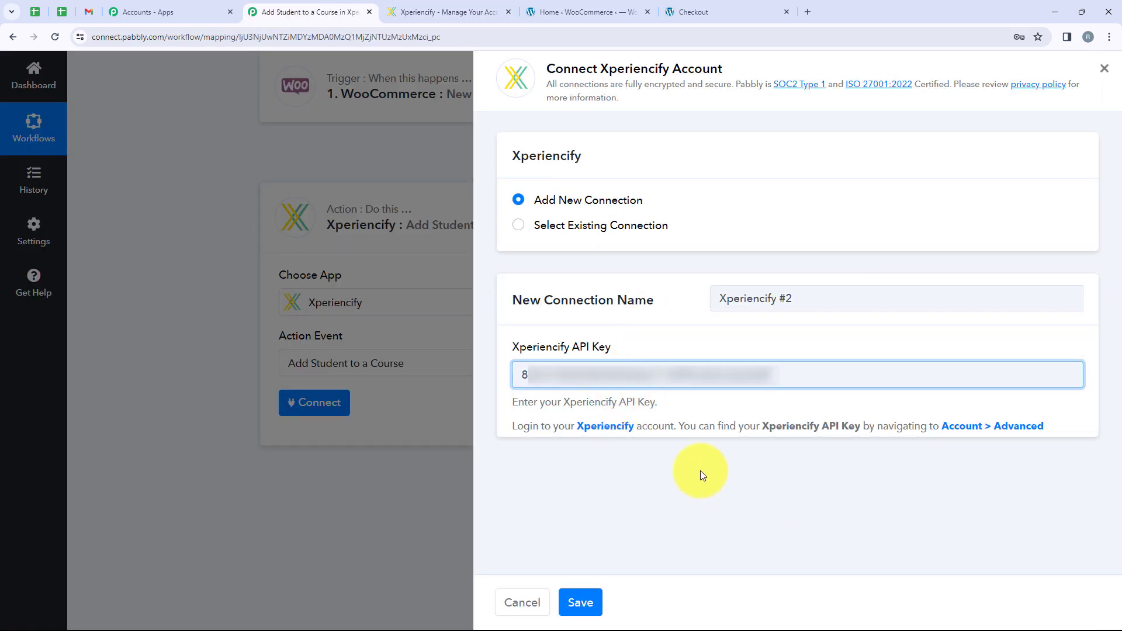
left_click(582, 603)
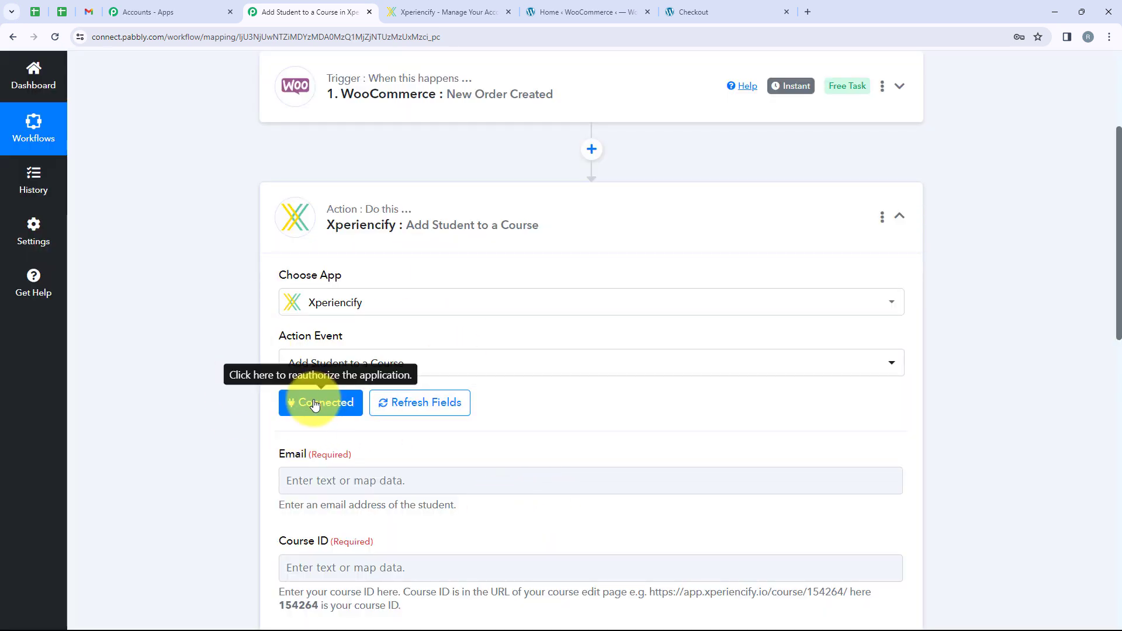
Map the student's Email field to the Billing Email from the WooCommerce order data
scroll(464, 441, "down", 4)
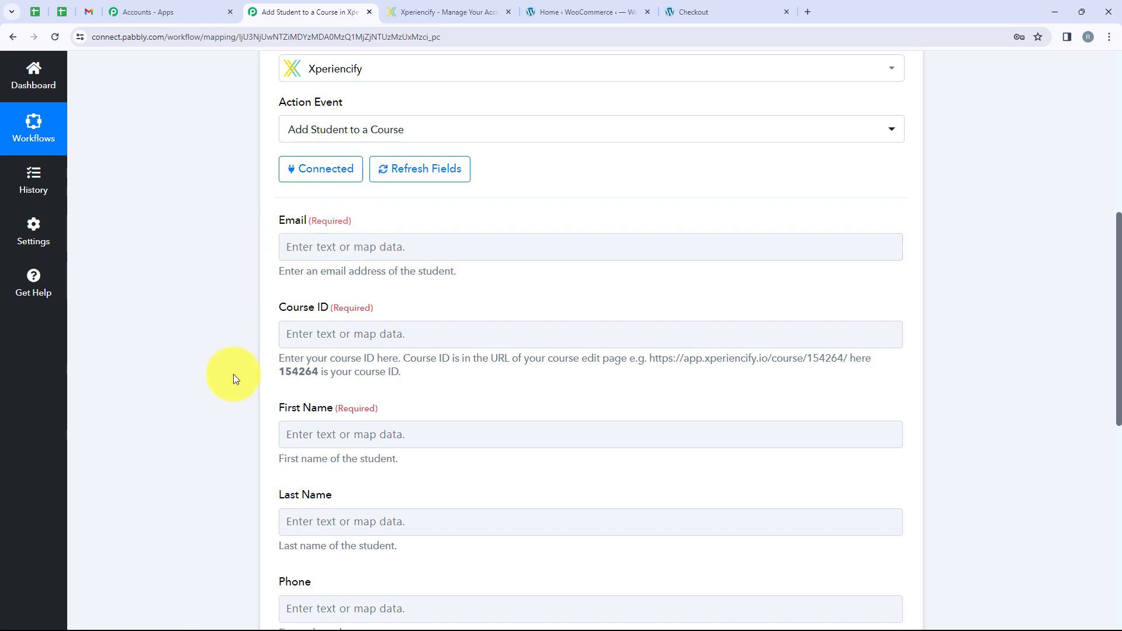
left_click(408, 256)
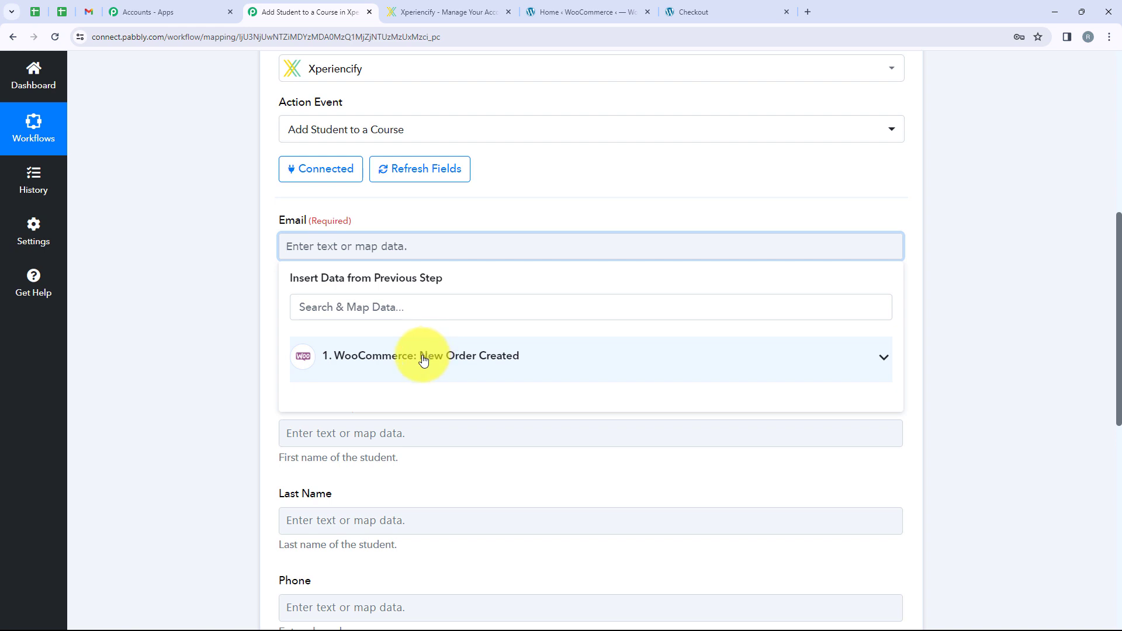
left_click(880, 362)
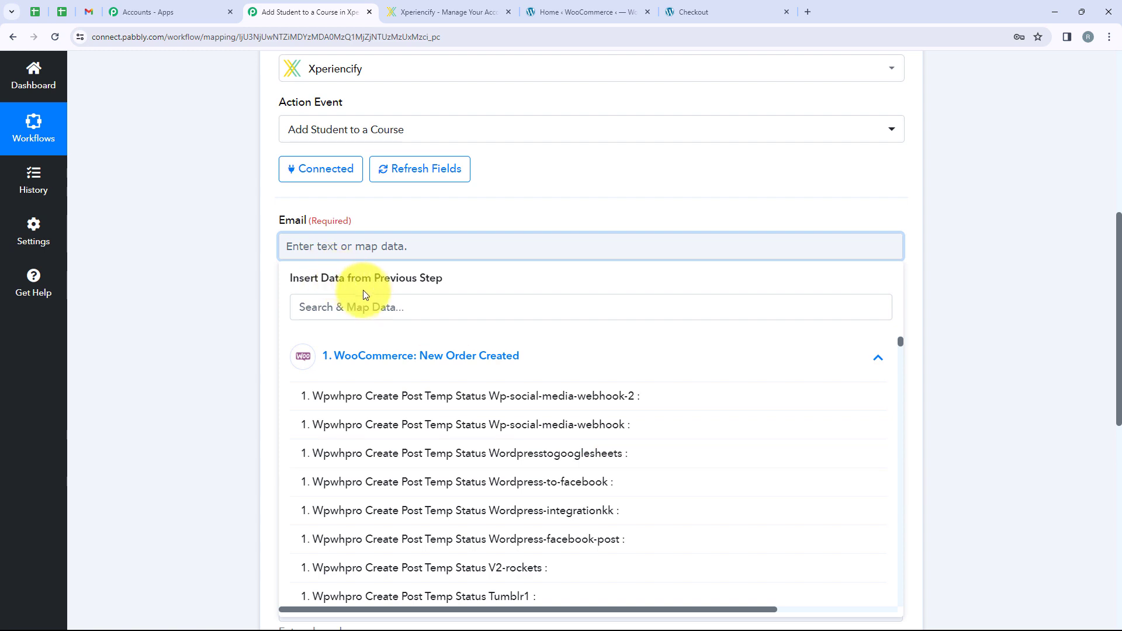
left_click(375, 310)
type("E")
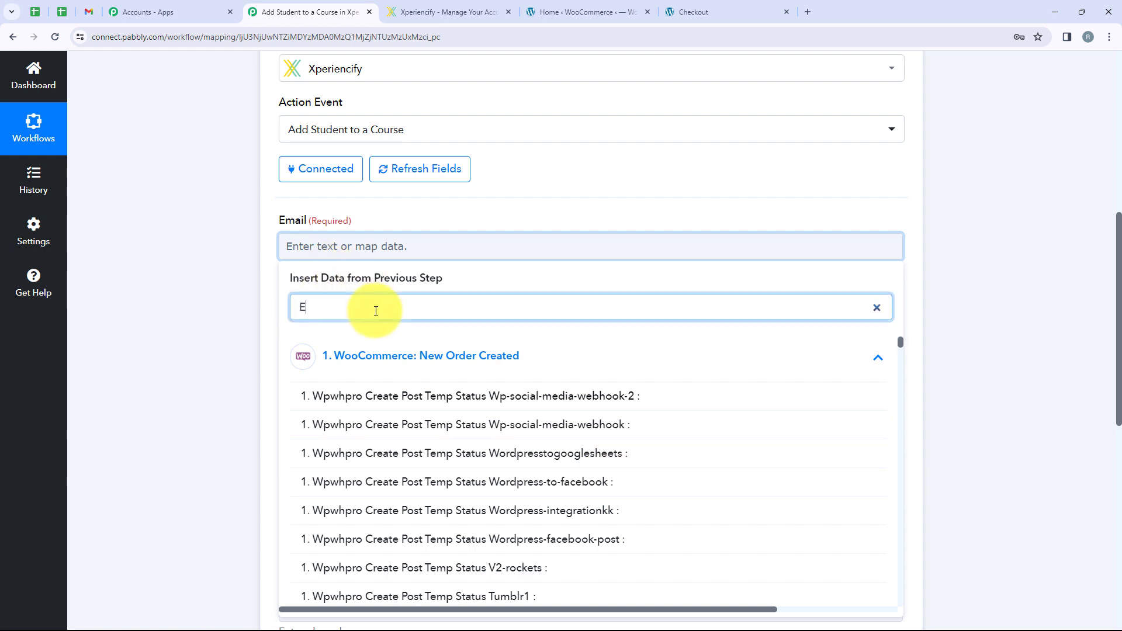
type("mail")
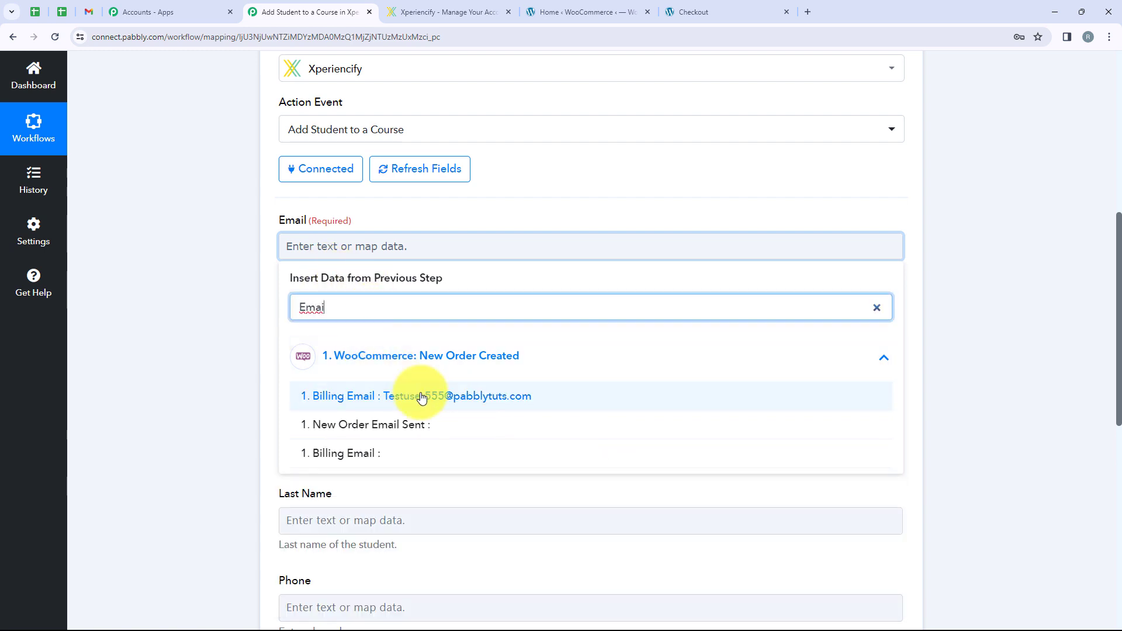
left_click(424, 396)
left_click(218, 366)
scroll(310, 318, "down", 2)
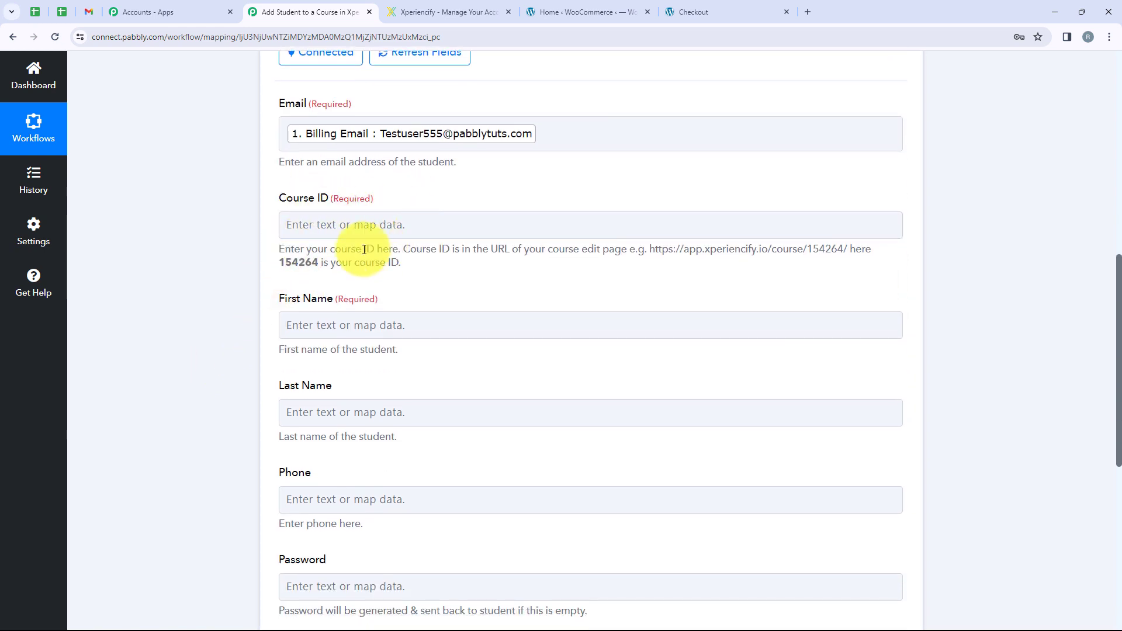
Add a Lookup Table action step between the WooCommerce trigger and the Xperiencify action, with Lookup Table as its event, and connect it
scroll(713, 393, "up", 3)
scroll(702, 417, "up", 4)
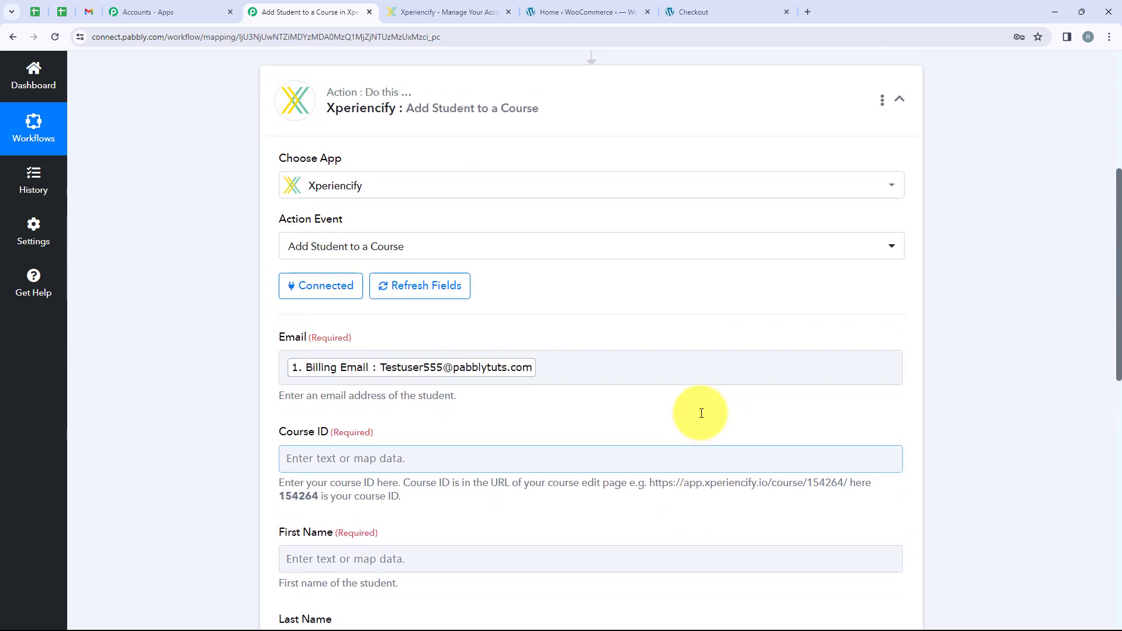
scroll(689, 427, "up", 2)
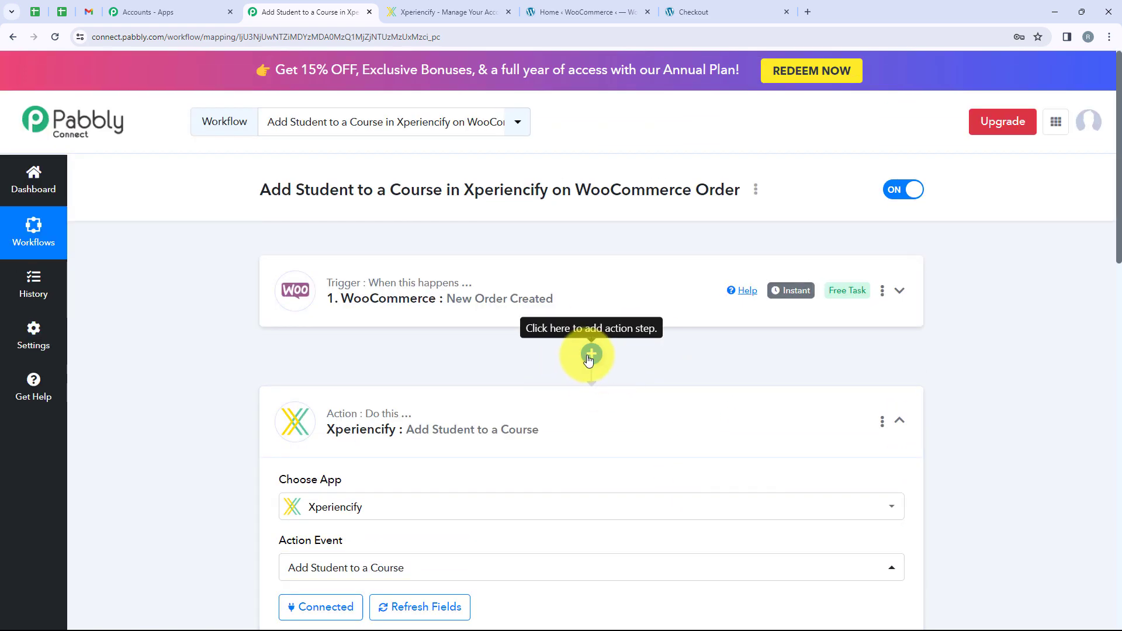
left_click(590, 355)
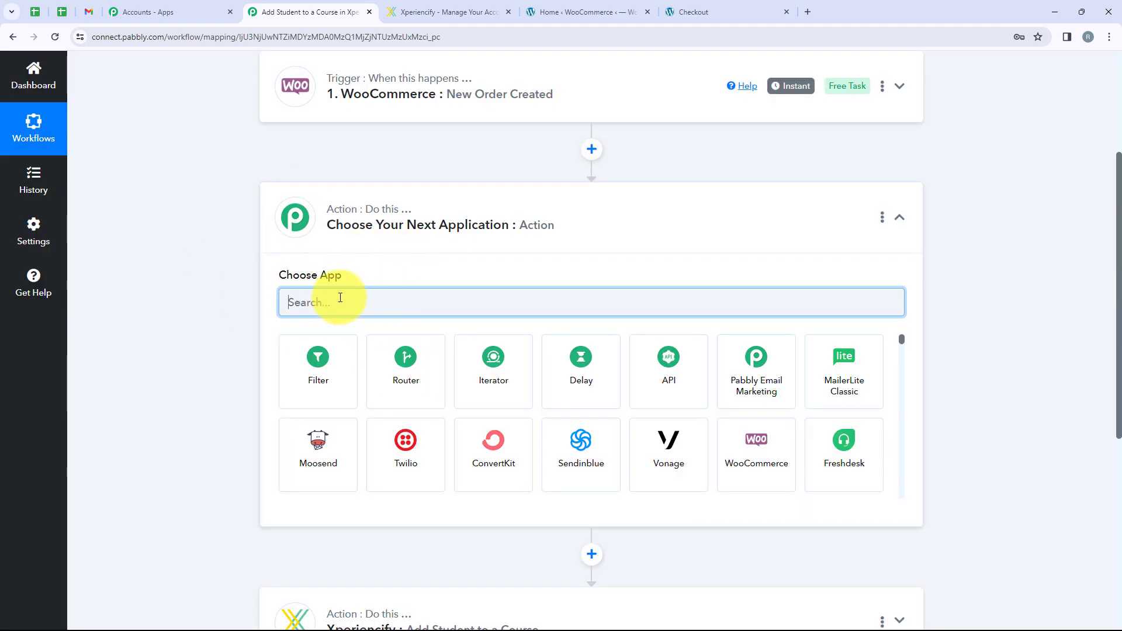
type("Loo")
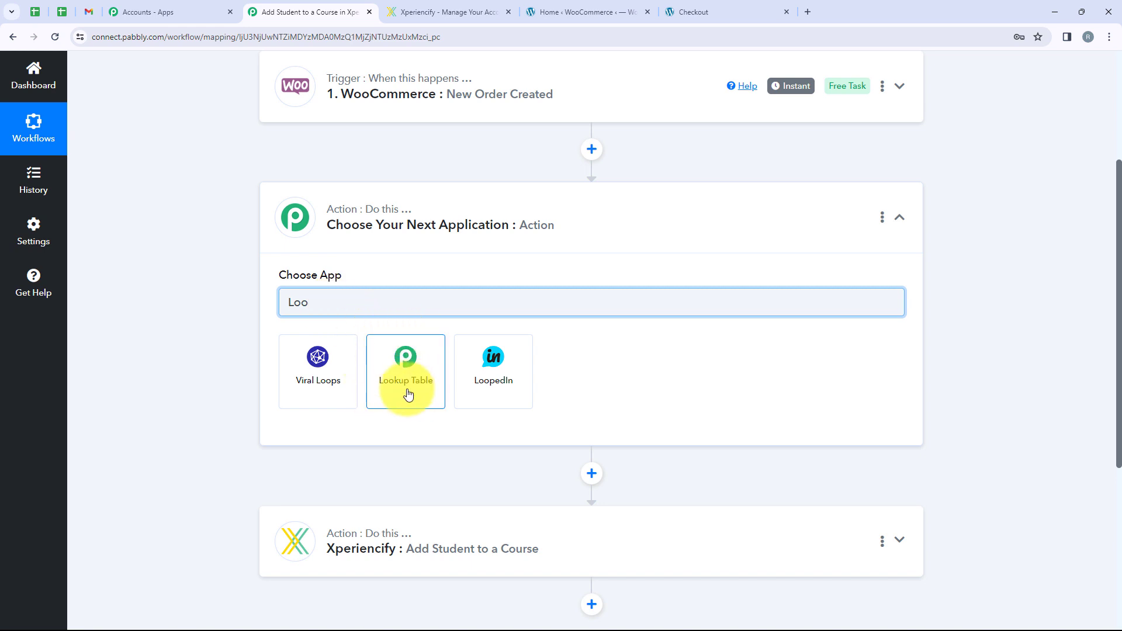
left_click(406, 395)
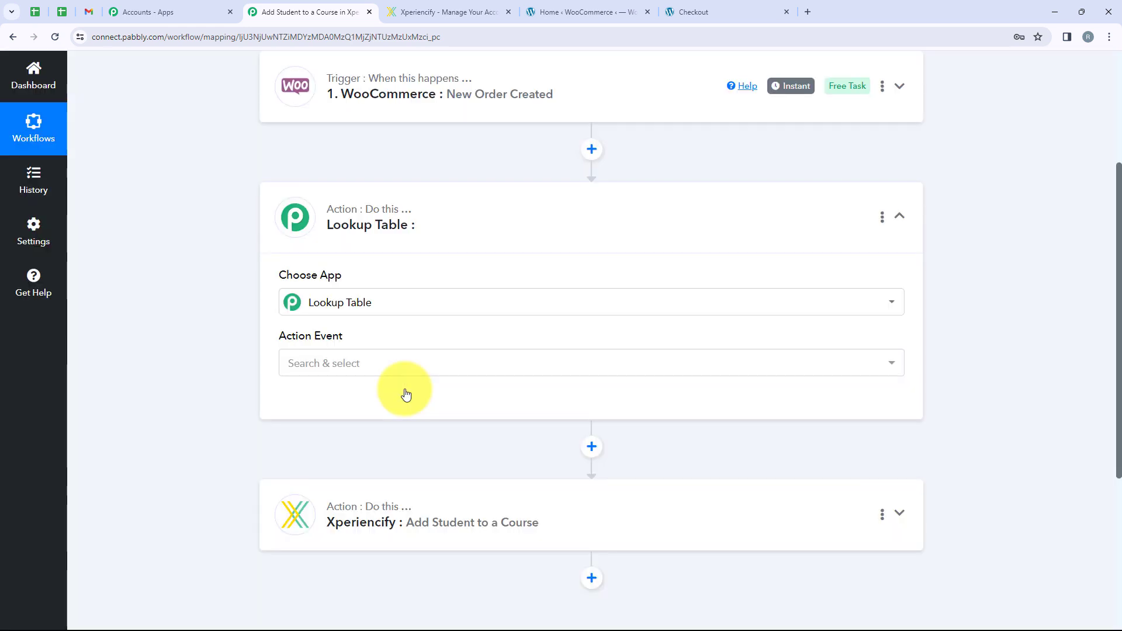
left_click_drag(232, 338, 388, 368)
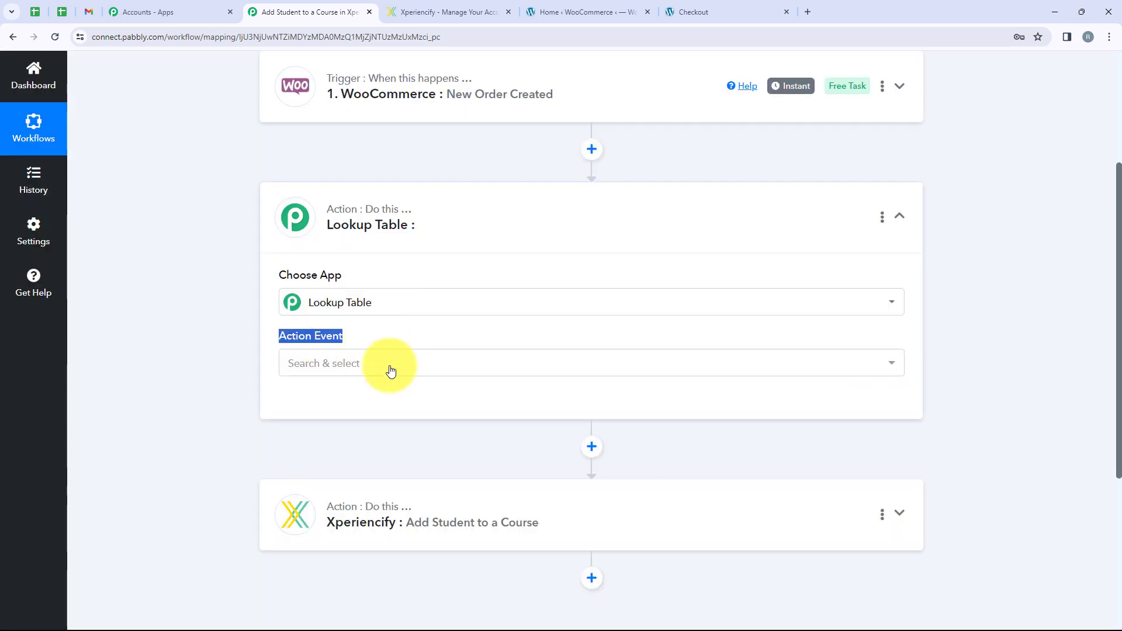
left_click(428, 375)
left_click(439, 446)
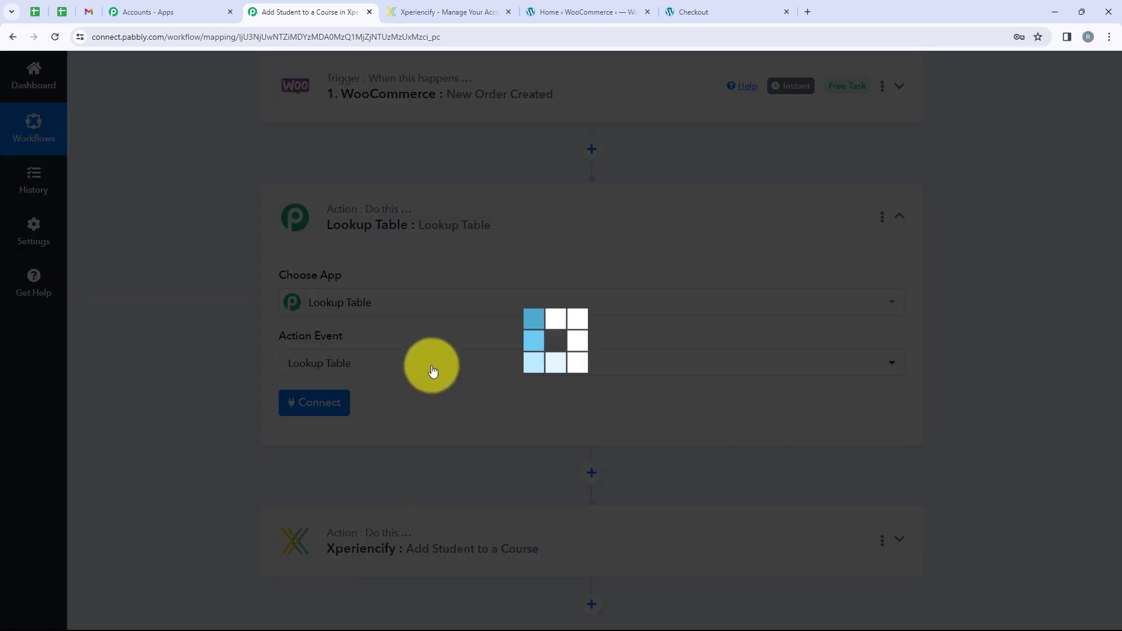
left_click(334, 409)
Map the Lookup Key to Line Items 0 Name from the WooCommerce order data
scroll(331, 420, "down", 3)
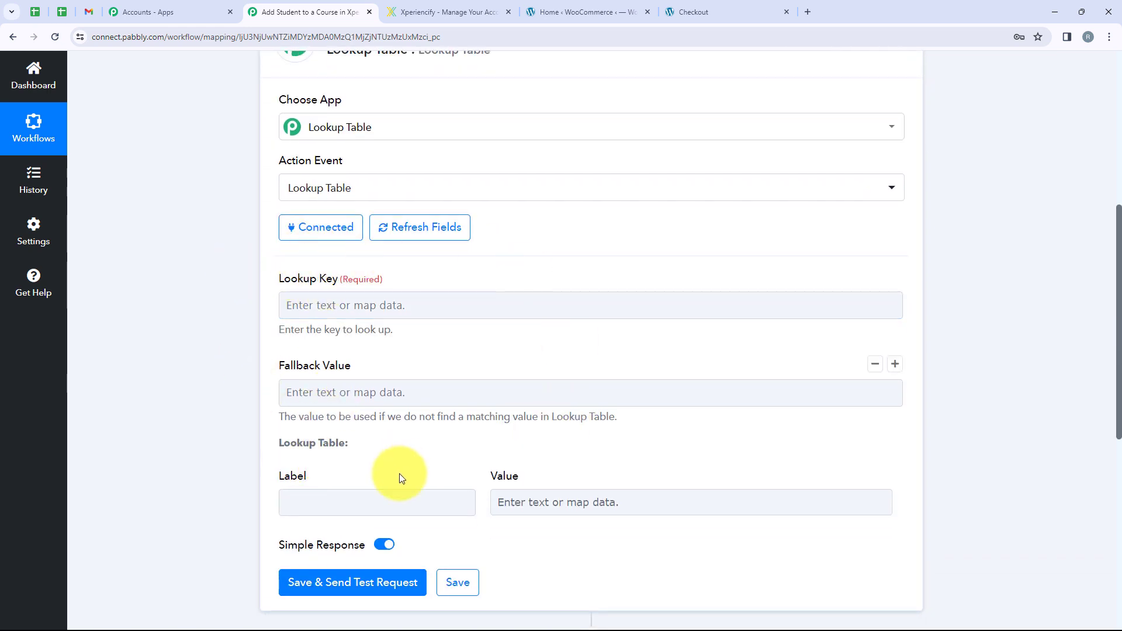
left_click(431, 304)
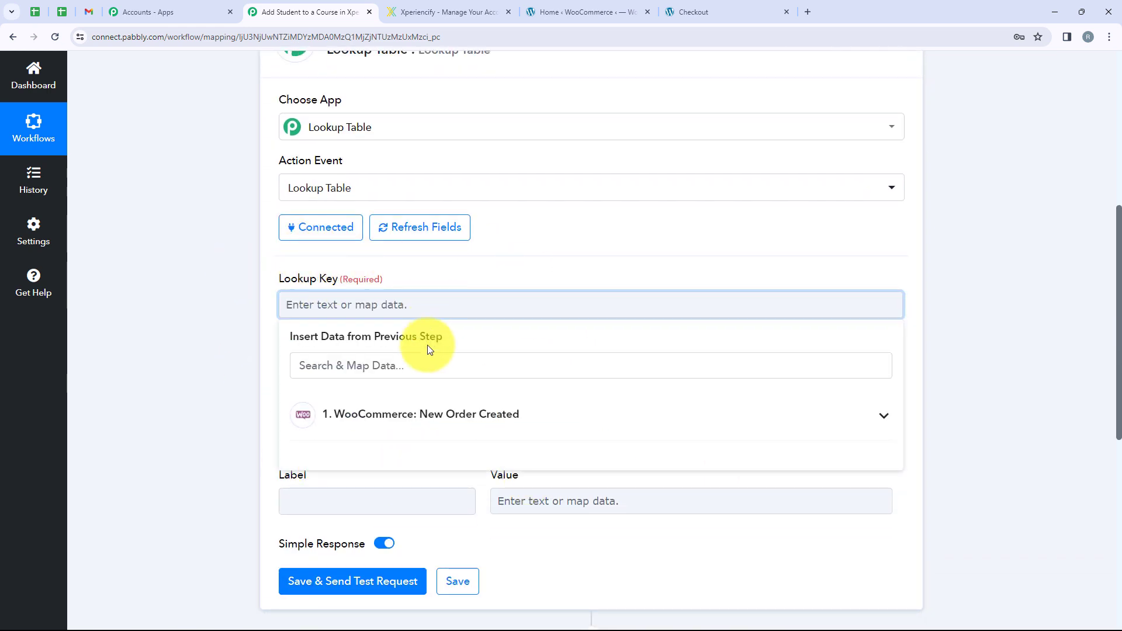
left_click(430, 359)
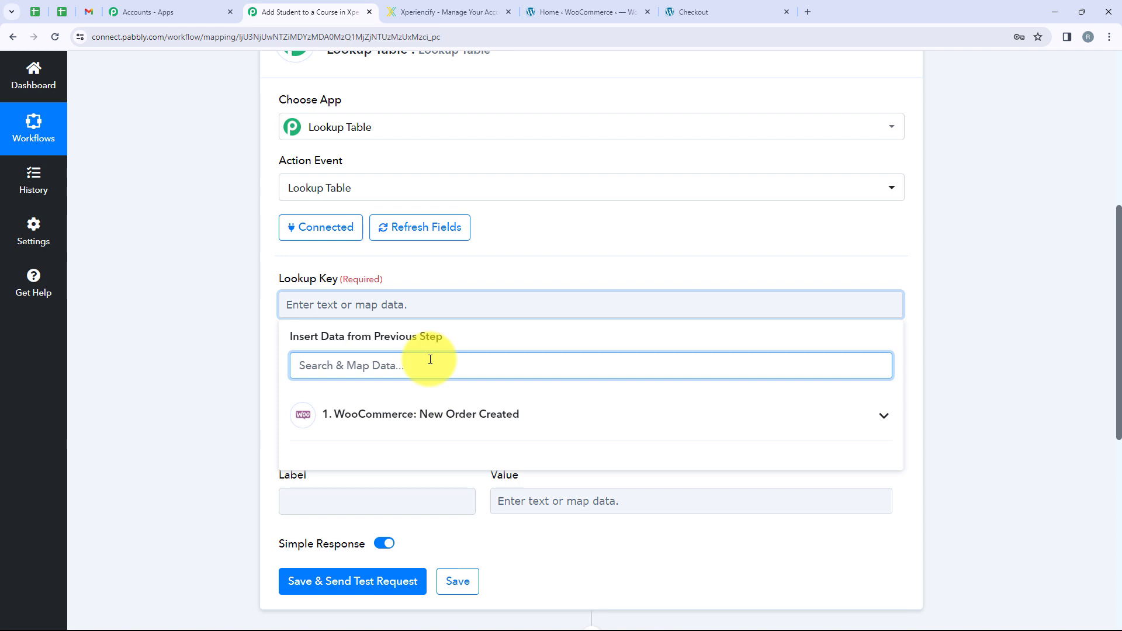
type("Cou")
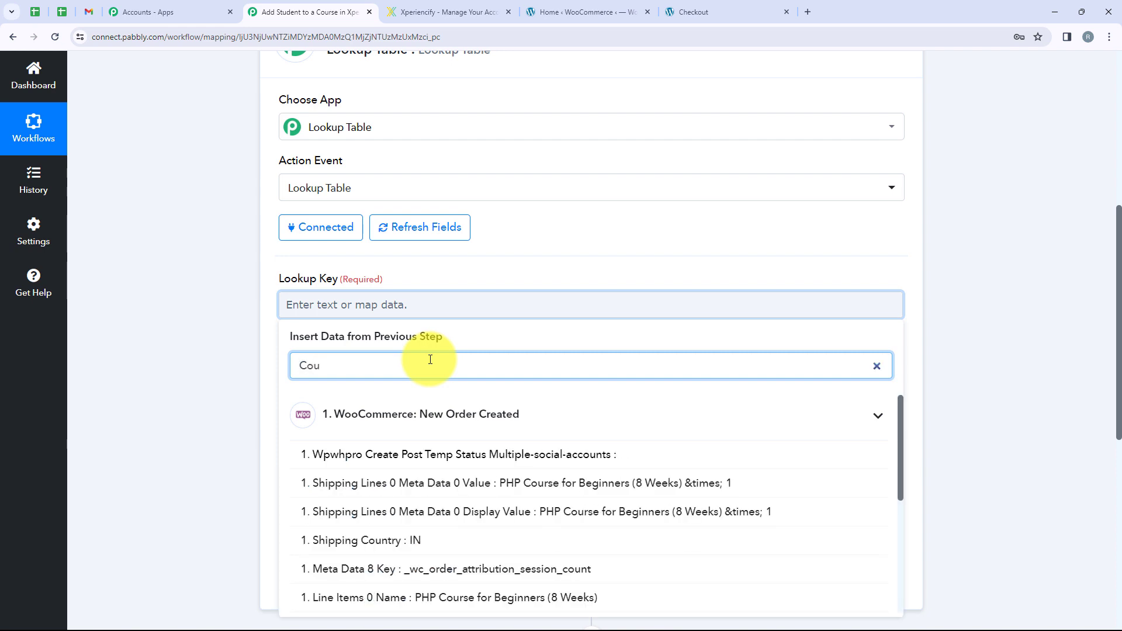
type("rse")
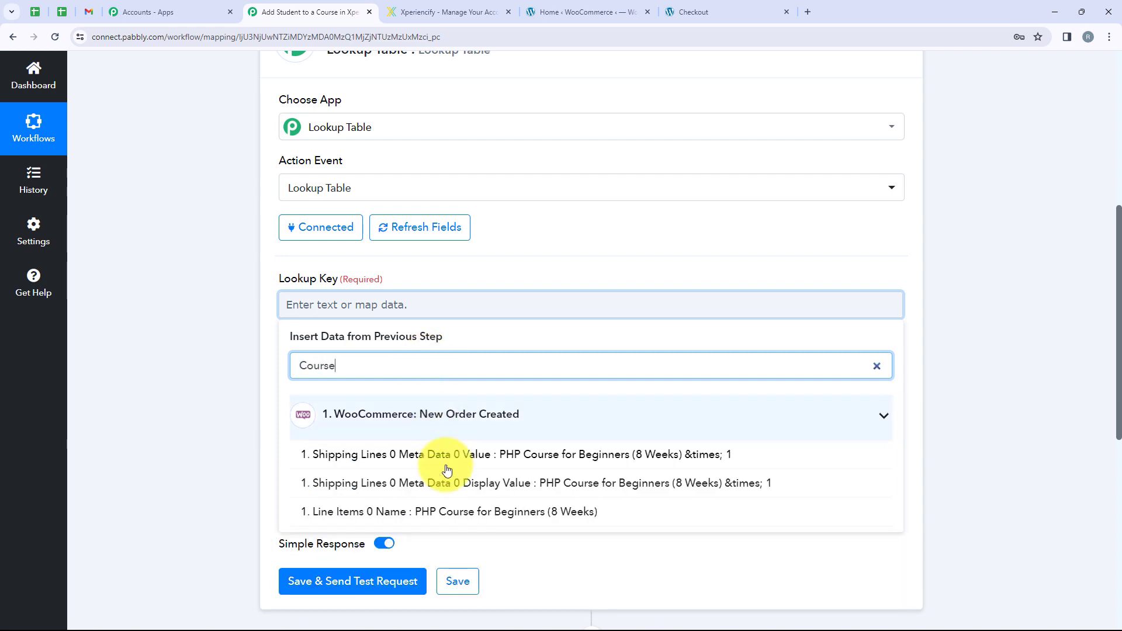
left_click(524, 520)
left_click(236, 376)
scroll(236, 376, "down", 1)
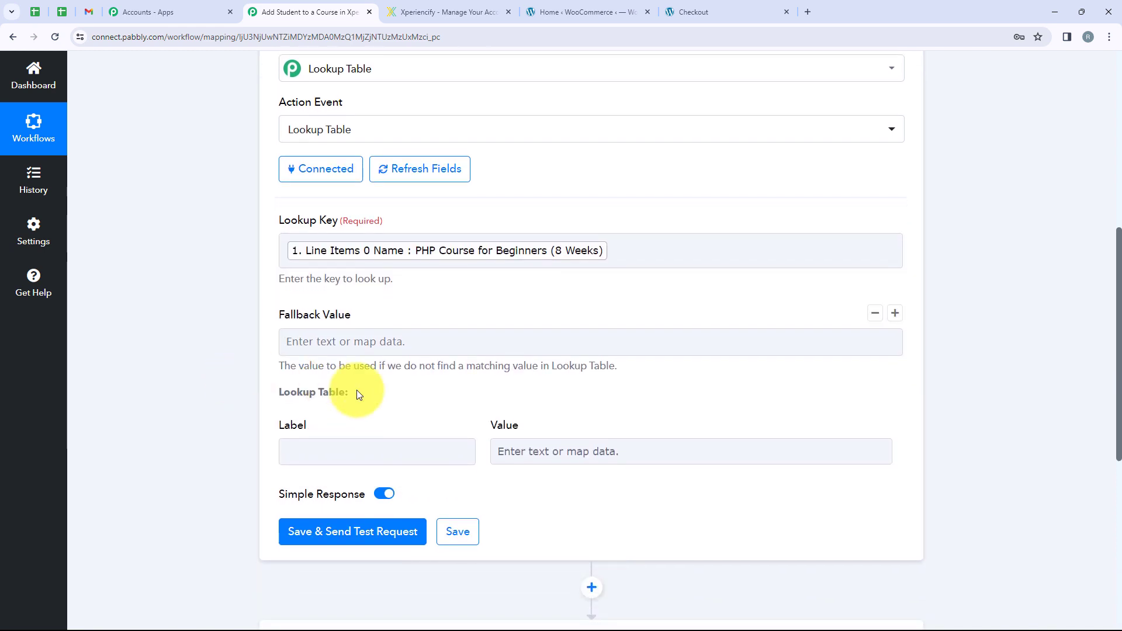
Enter PHP Course for Beginners (8 Weeks) as the label of the first lookup table row
left_click_drag(316, 426, 275, 424)
left_click_drag(566, 423, 468, 423)
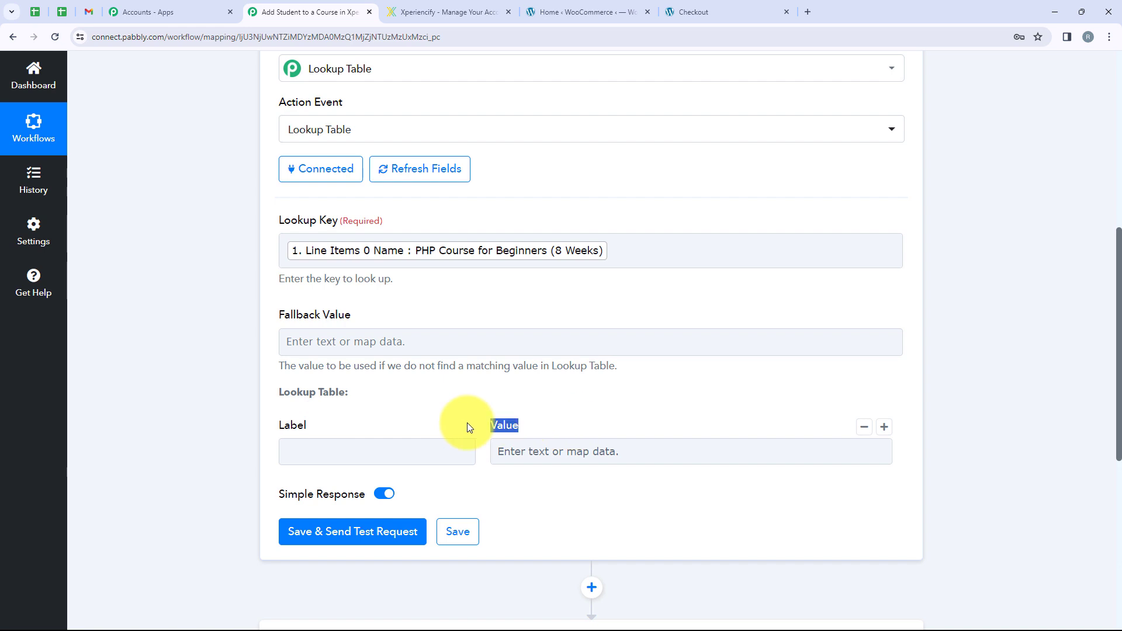
left_click(393, 446)
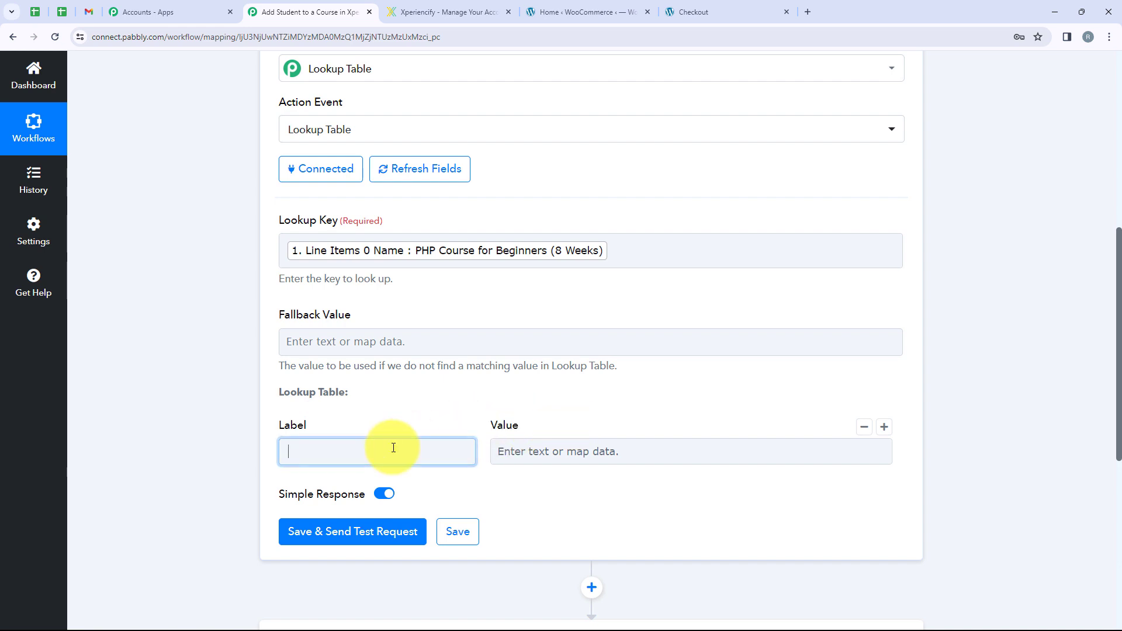
type("PHP Course for Beginners (8 Weeks)")
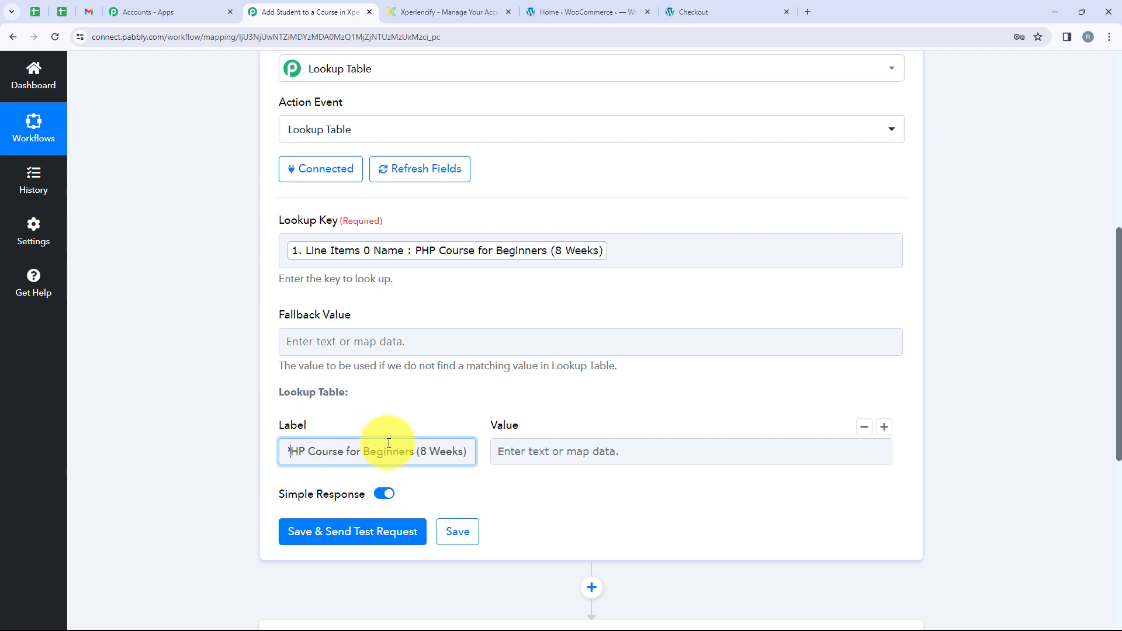
left_click(469, 419)
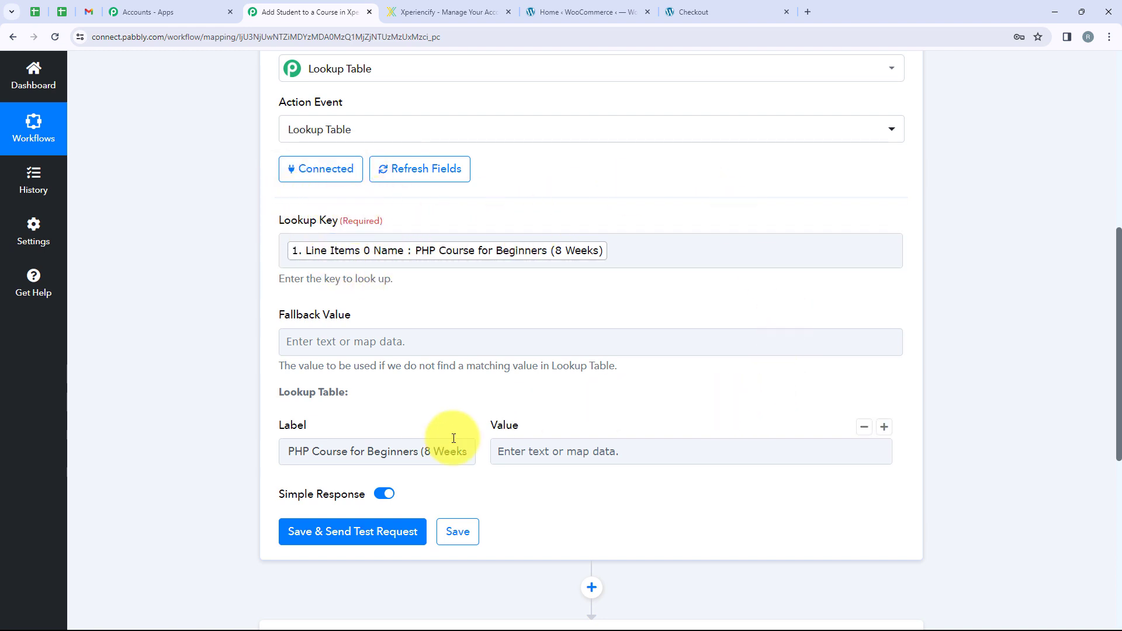
Switch to Xperiencify, open the published PHP Course for Beginners (8 Weeks) and copy its course ID from the page URL
left_click(581, 457)
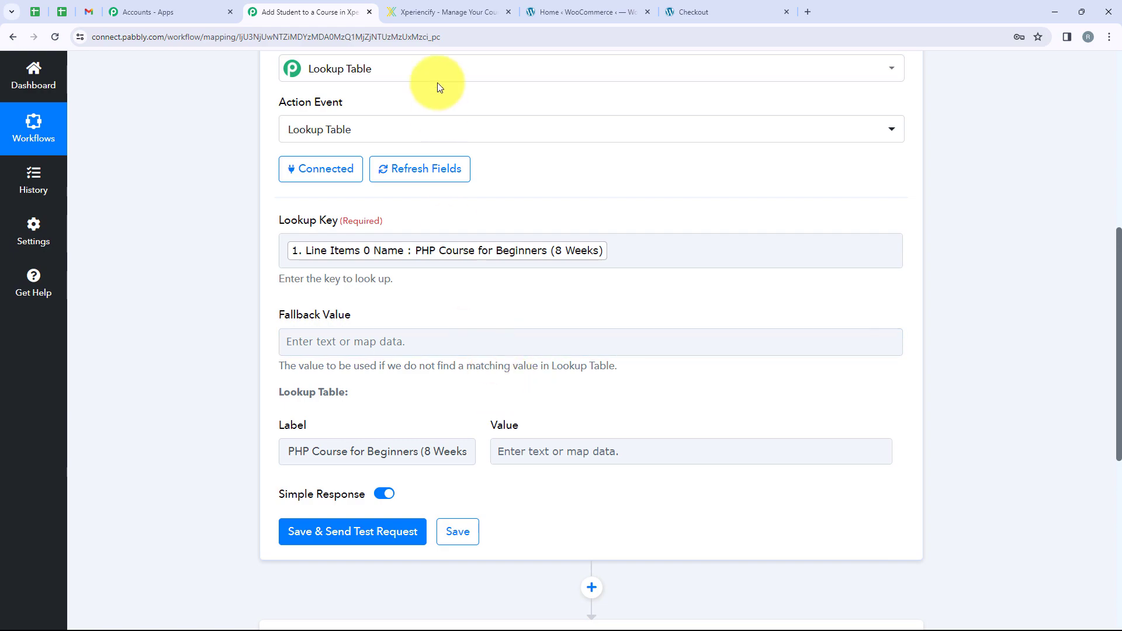
left_click(433, 10)
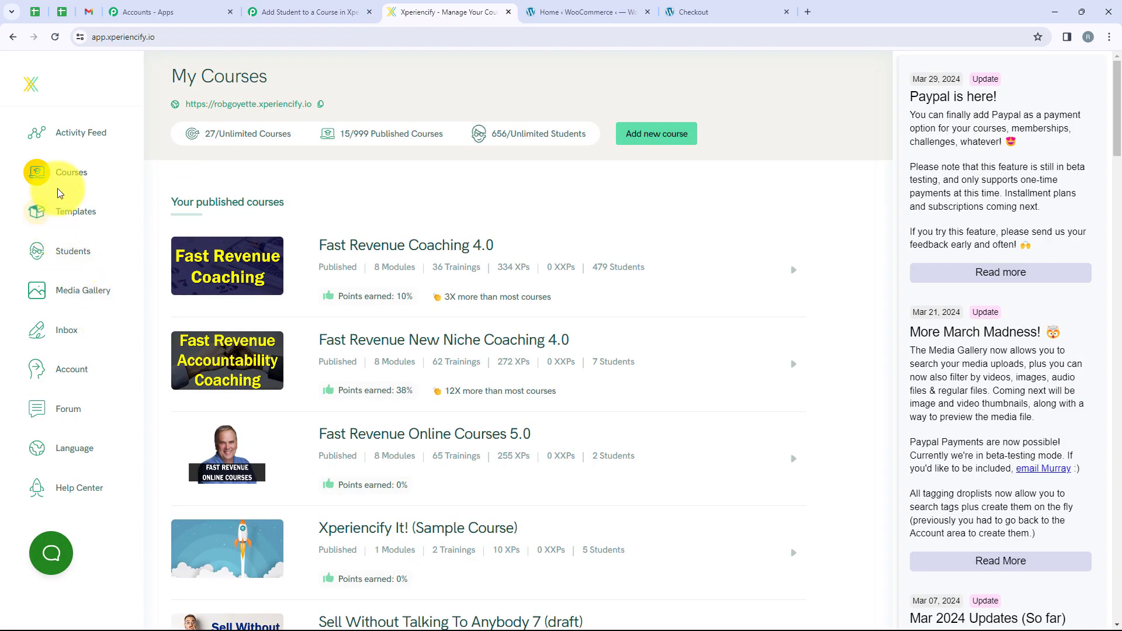
scroll(469, 383, "down", 14)
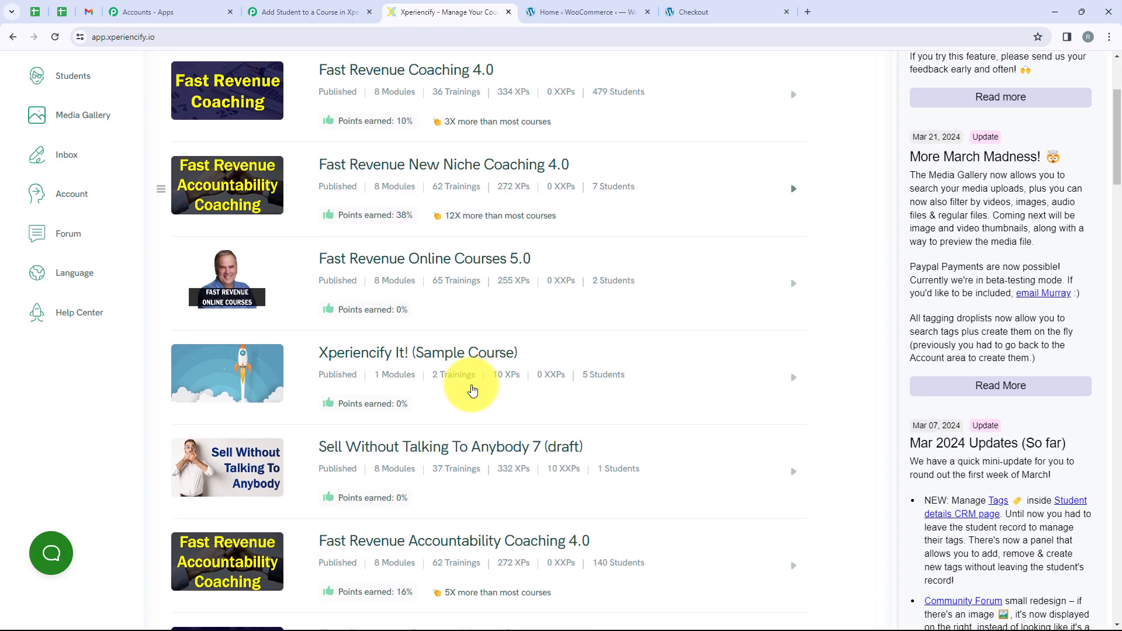
scroll(473, 391, "down", 6)
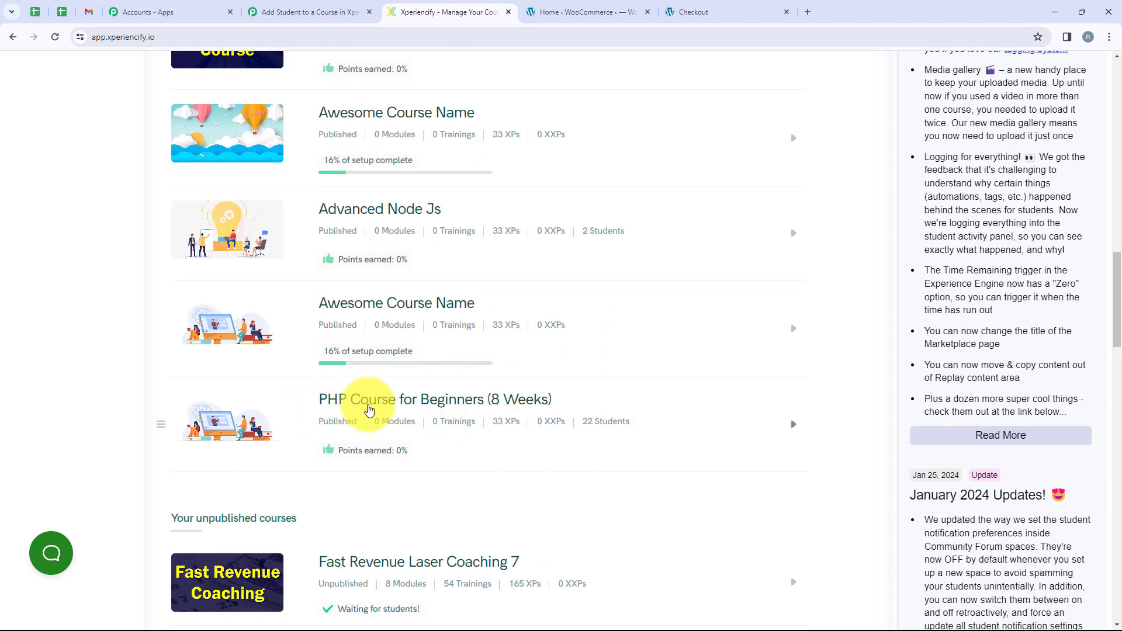
left_click(369, 411)
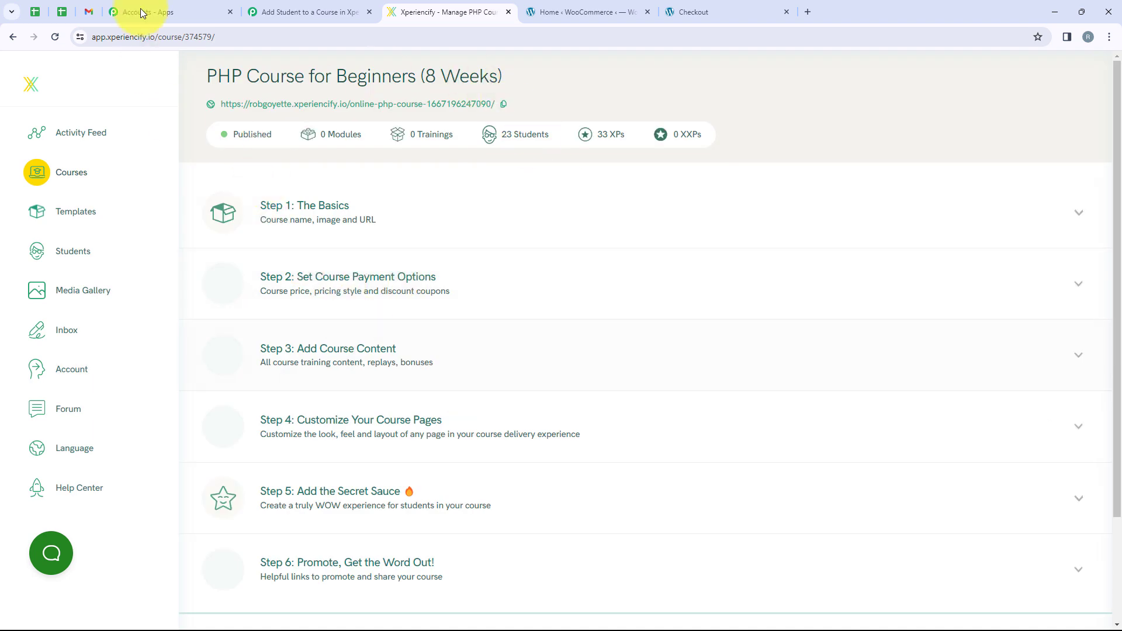
left_click(210, 37)
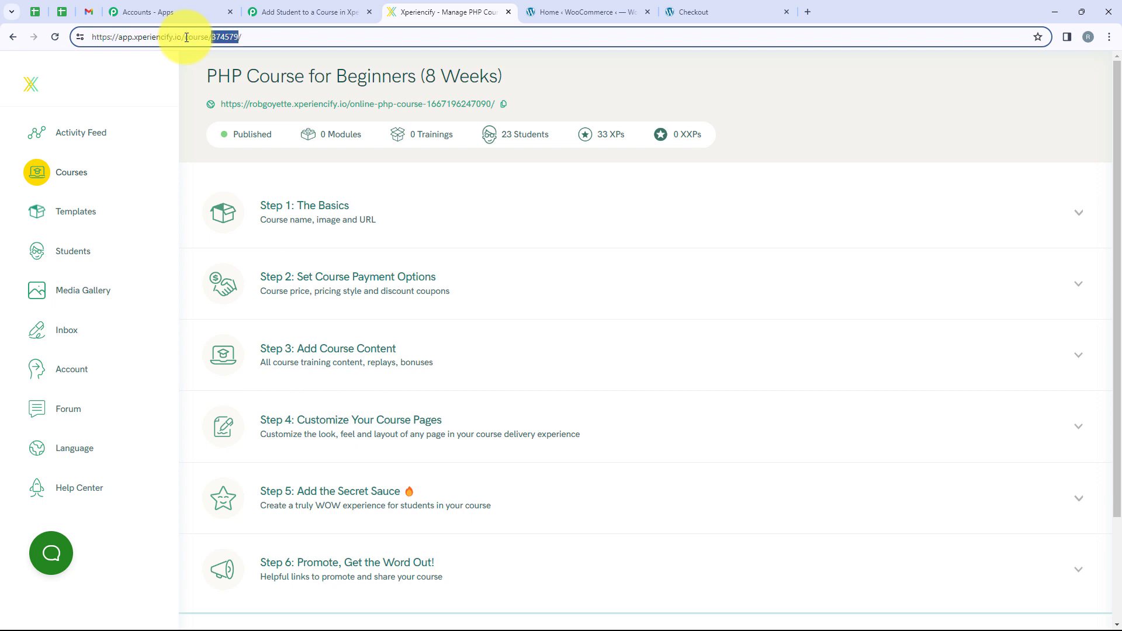
Return to the Pabbly Connect workflow and set the PHP course row's value to course ID 374579
left_click(269, 10)
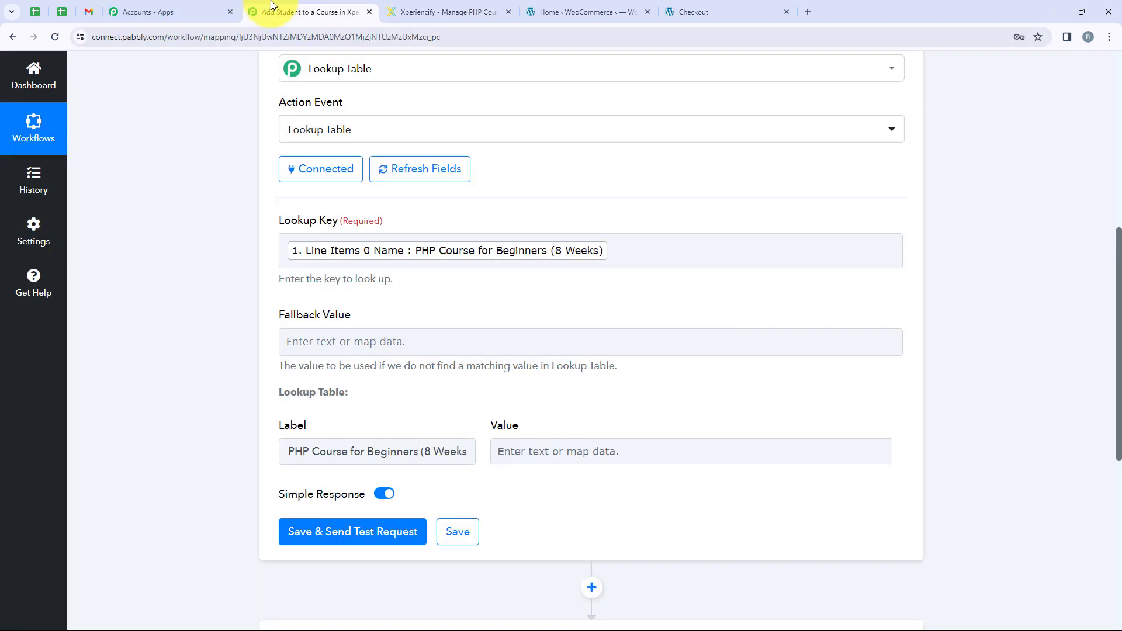
left_click(618, 455)
left_click(834, 434)
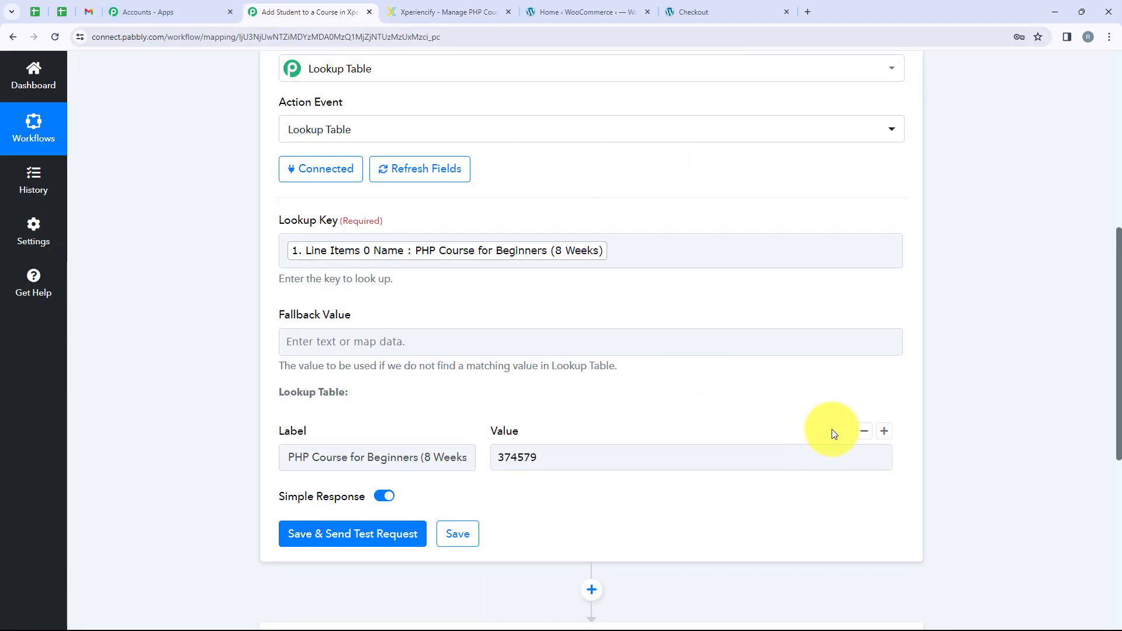
Add a second lookup table row labelled Node Js and open the Advanced Node Js course in Xperiencify
left_click(884, 432)
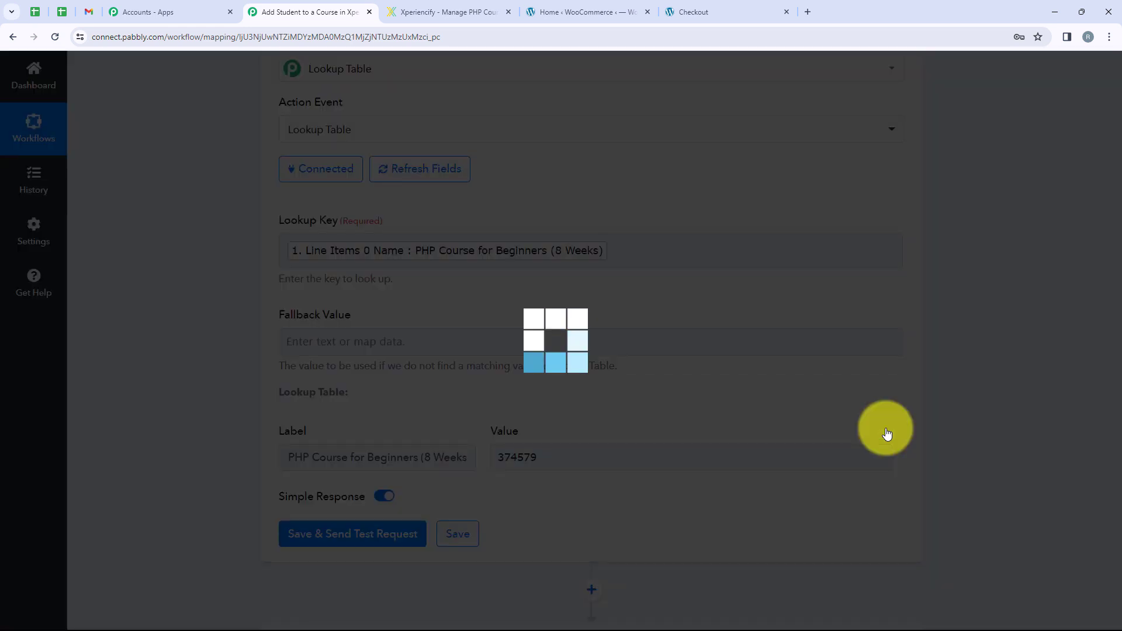
scroll(288, 325, "down", 2)
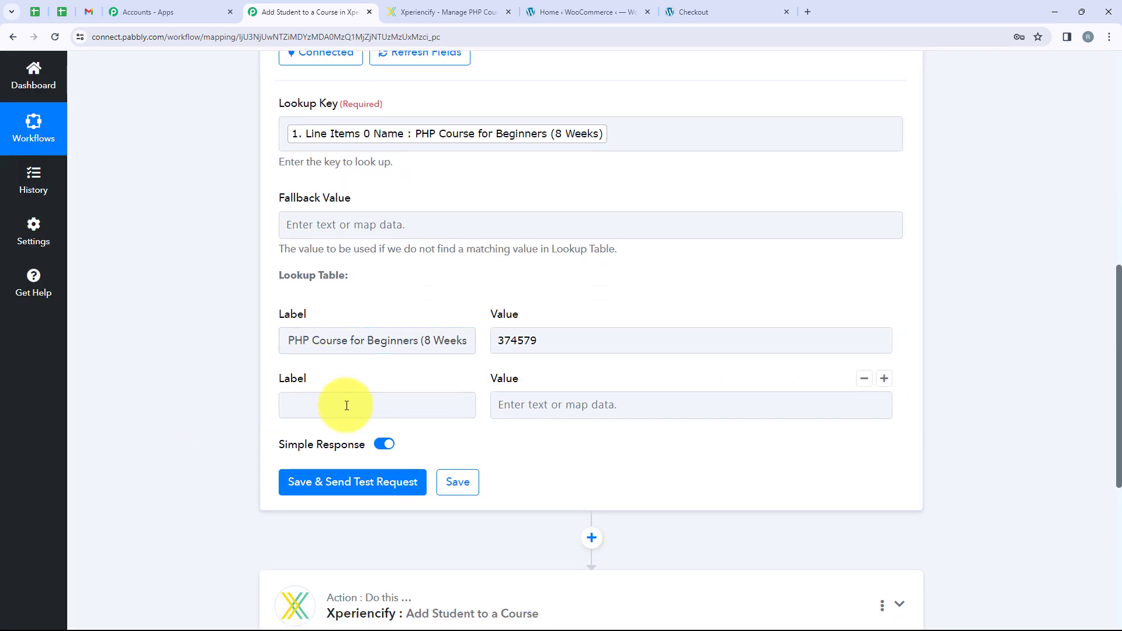
left_click(402, 7)
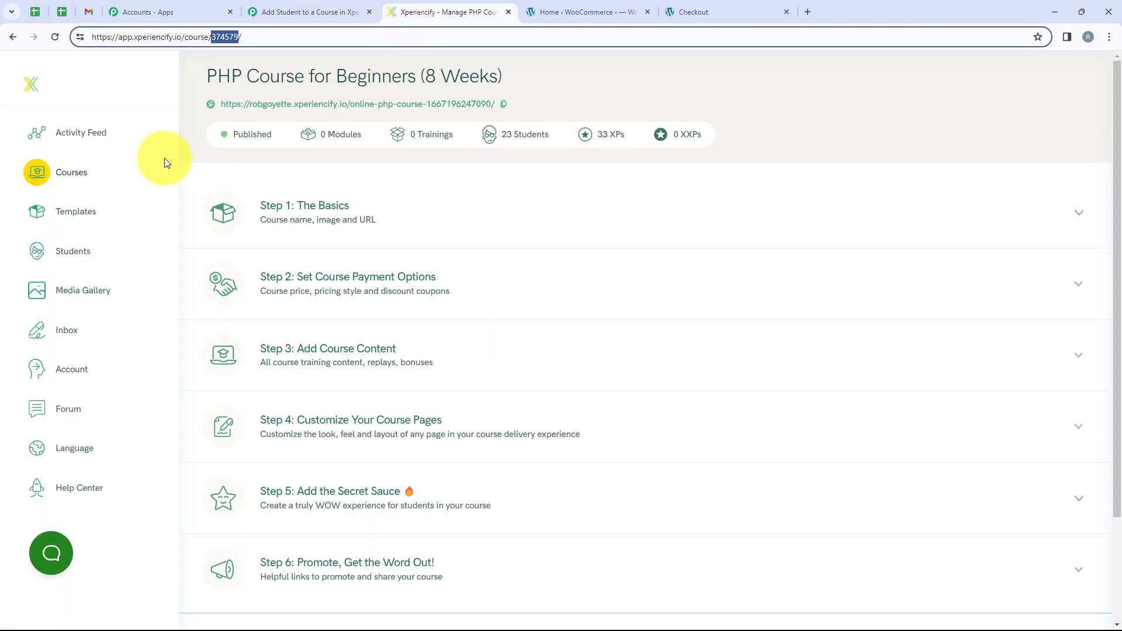
left_click(11, 37)
scroll(374, 465, "down", 19)
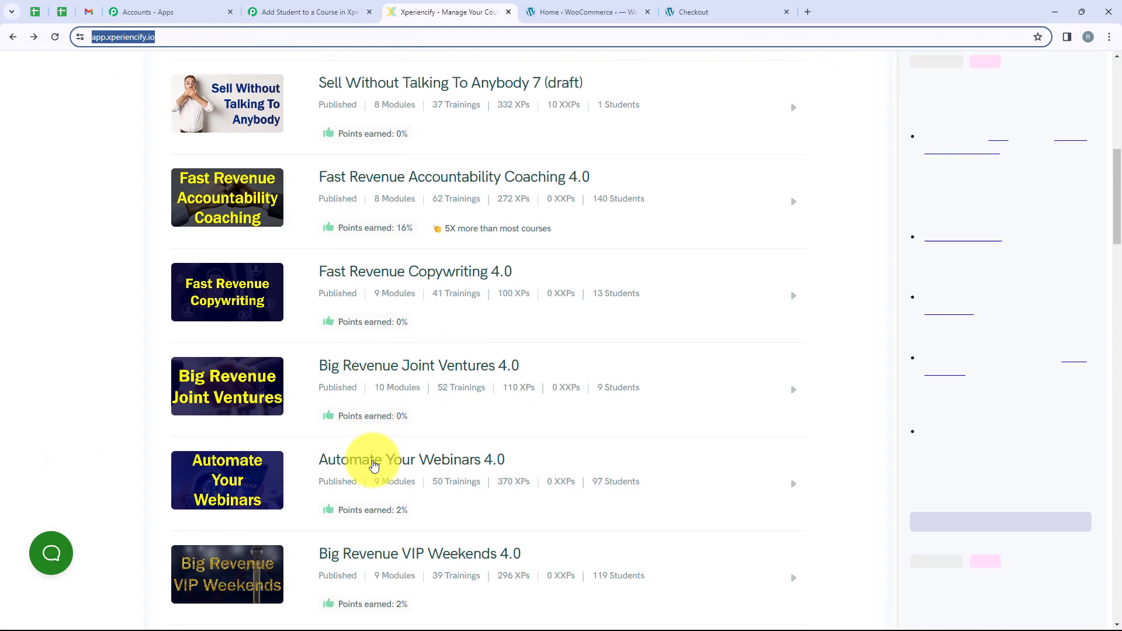
scroll(374, 464, "down", 2)
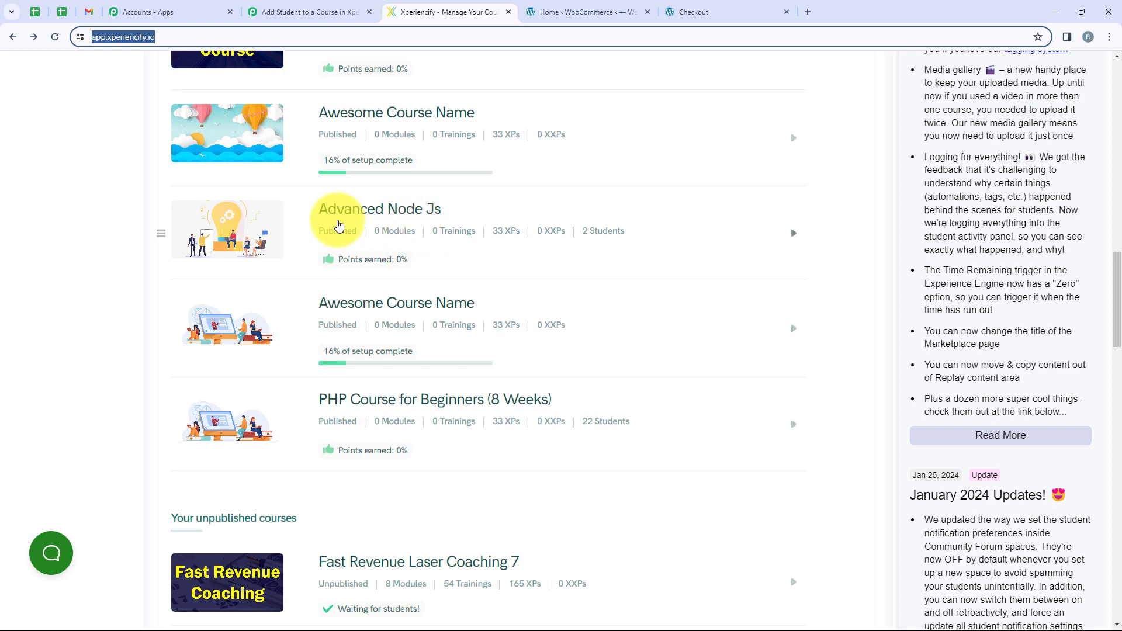
left_click(402, 212)
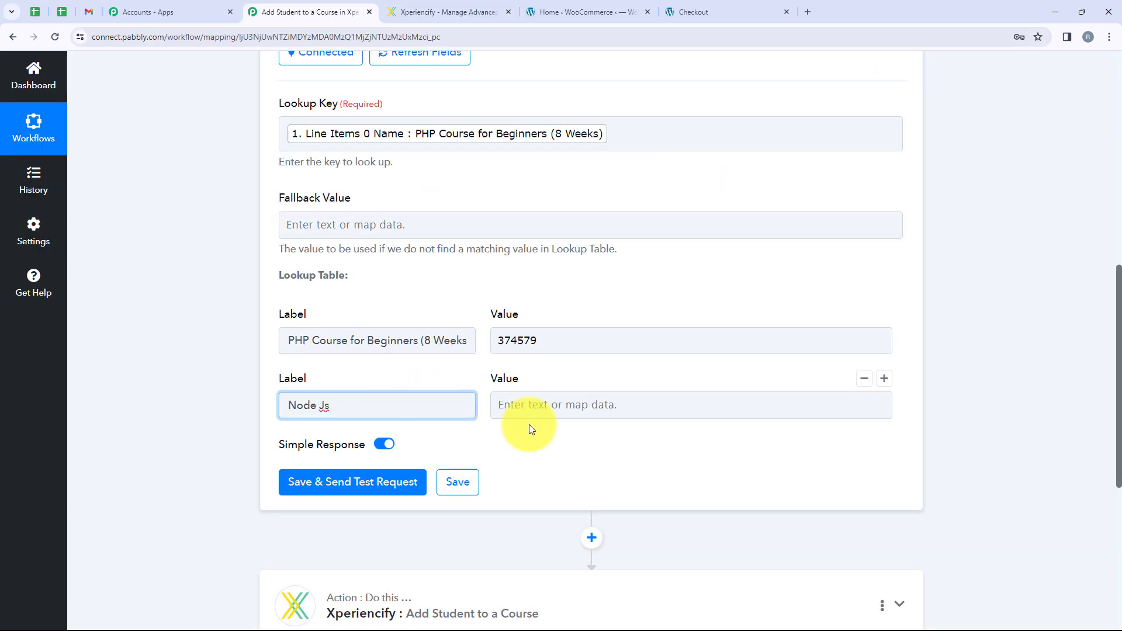
Copy the Advanced Node Js course ID from its Xperiencify URL and set the Node Js row's value to 372775 in the workflow
left_click(500, 405)
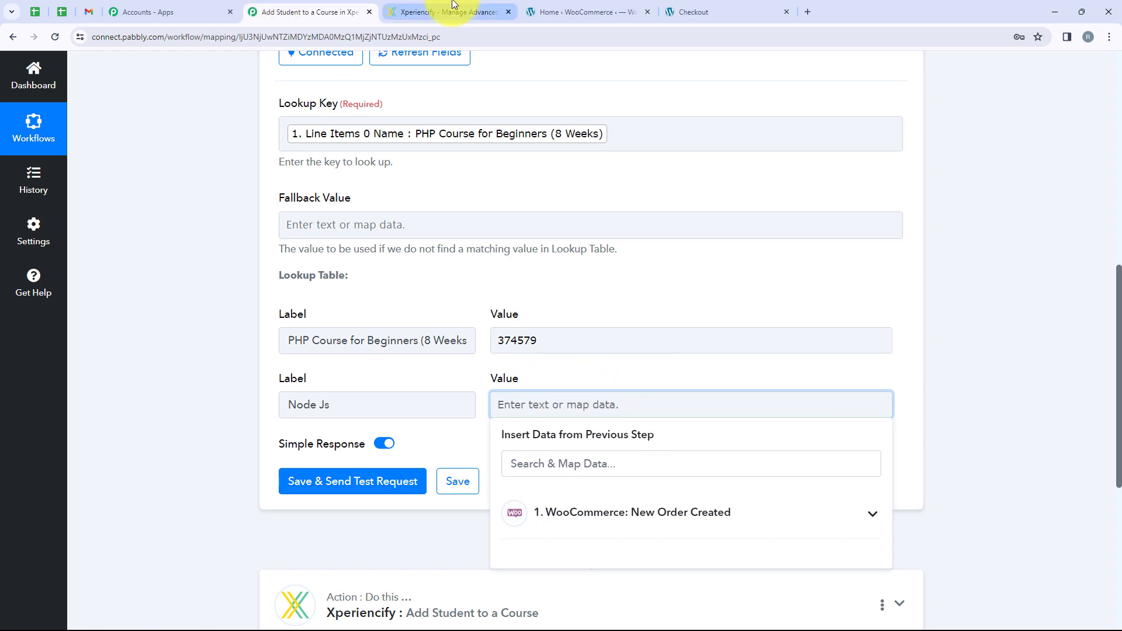
left_click(444, 12)
left_click_drag(185, 37, 205, 38)
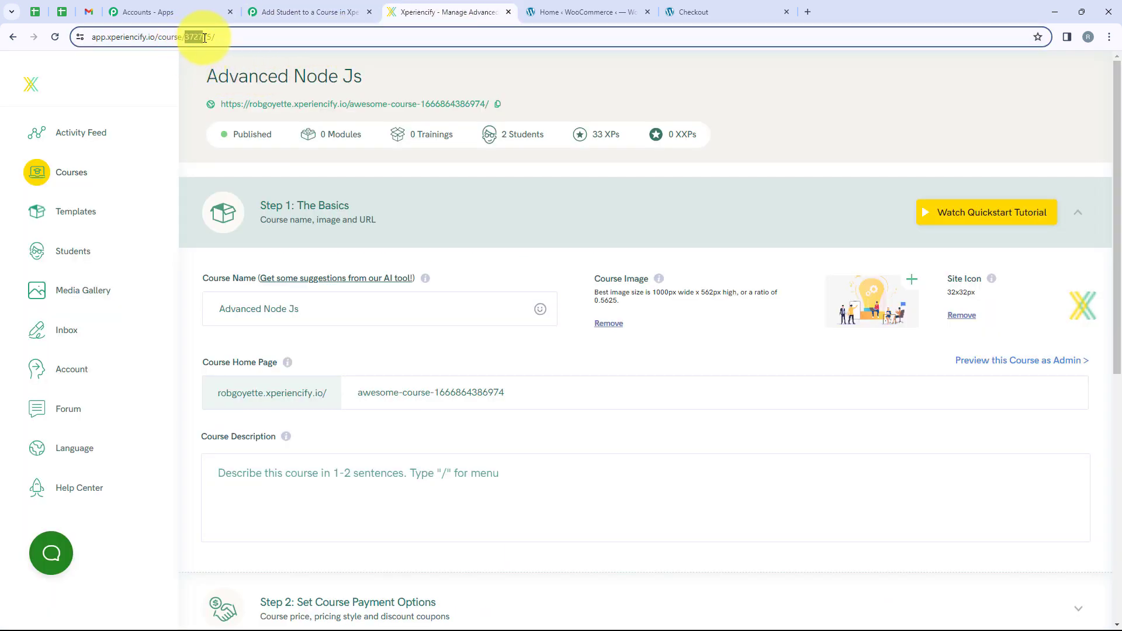
left_click(293, 11)
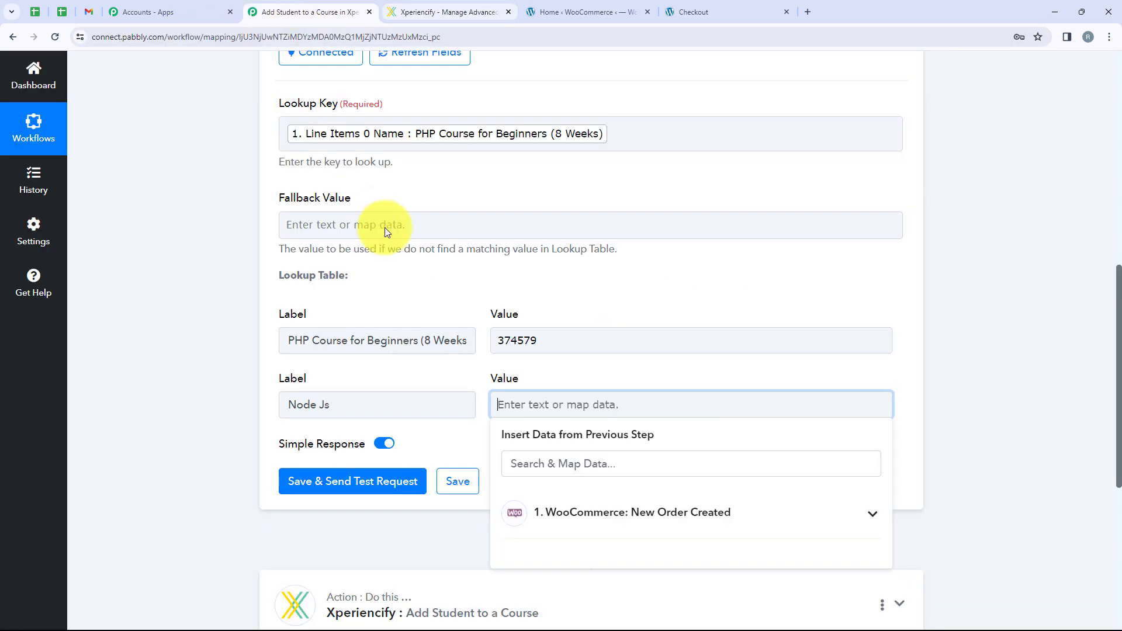
left_click(212, 342)
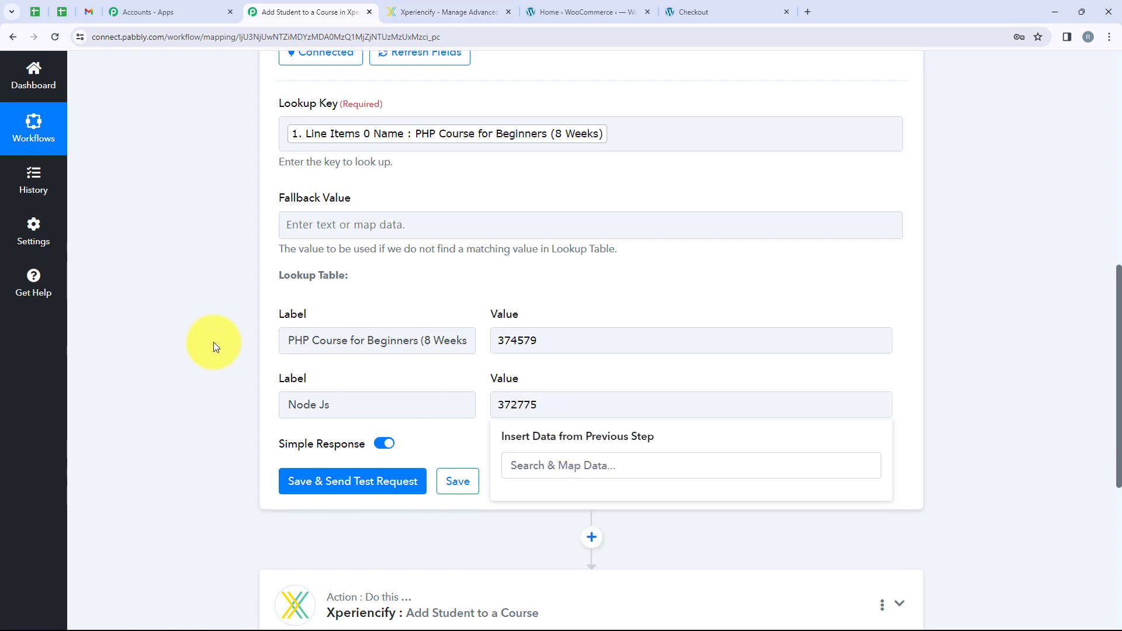
Save the Lookup Table step with a test request and check the returned Result Value
left_click(363, 489)
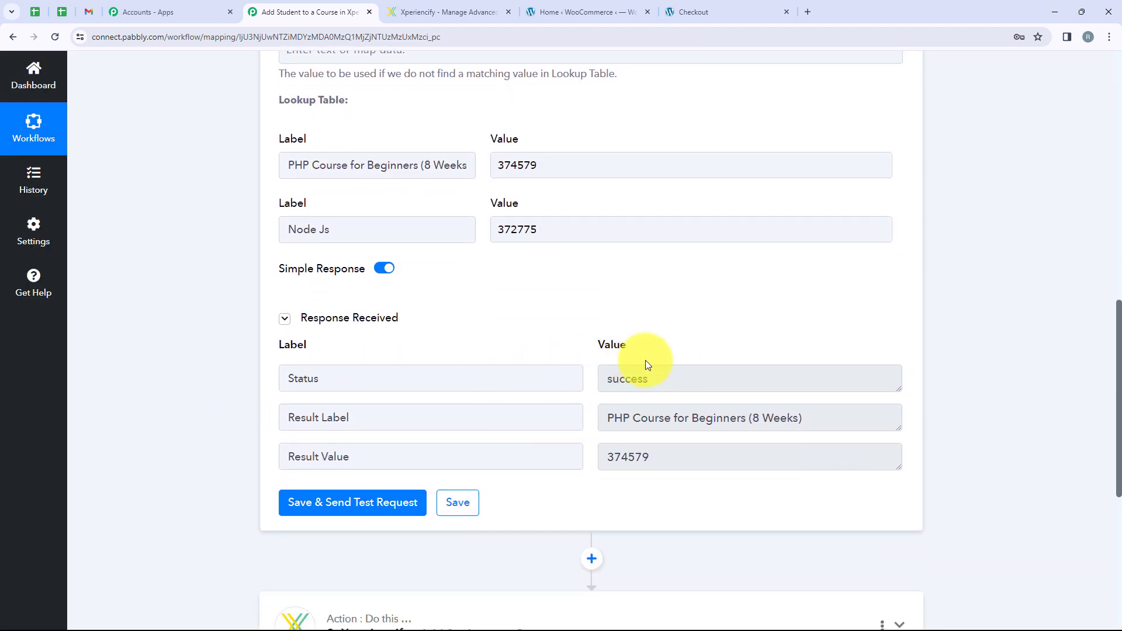
left_click_drag(667, 456, 608, 456)
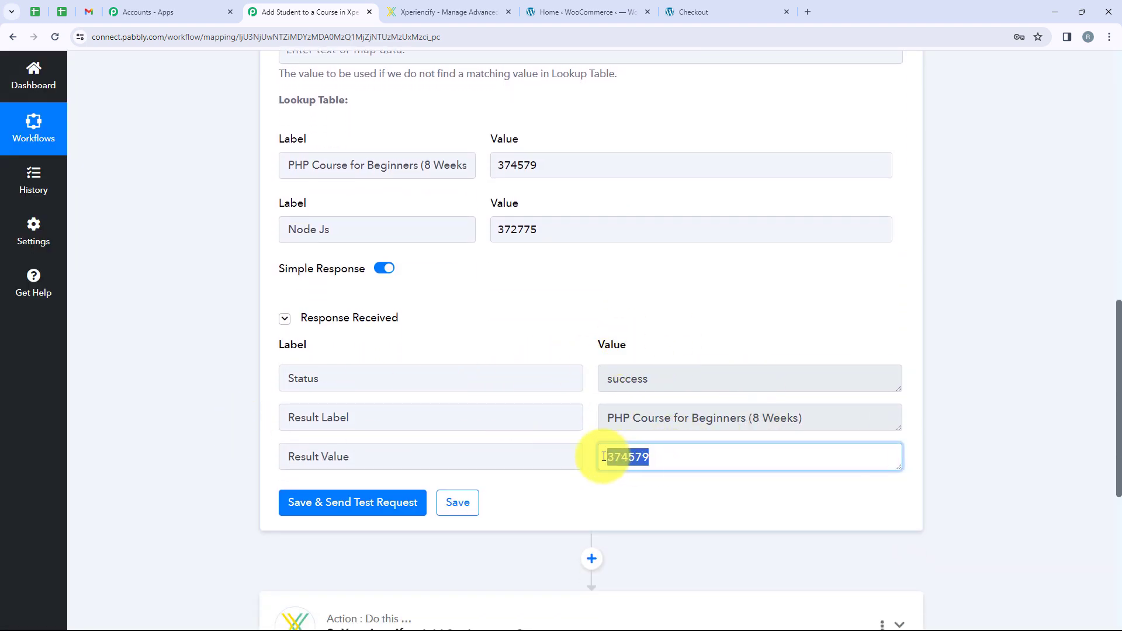
Open the Xperiencify action and map its Course ID to the Result Value from the Lookup Table step
scroll(500, 459, "down", 4)
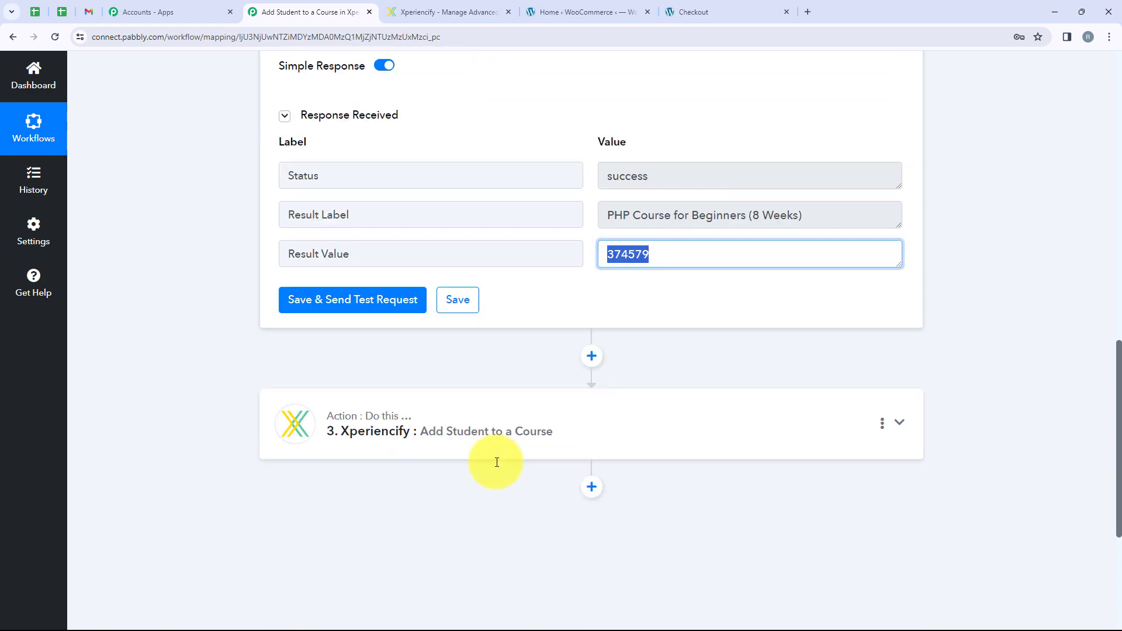
left_click(468, 390)
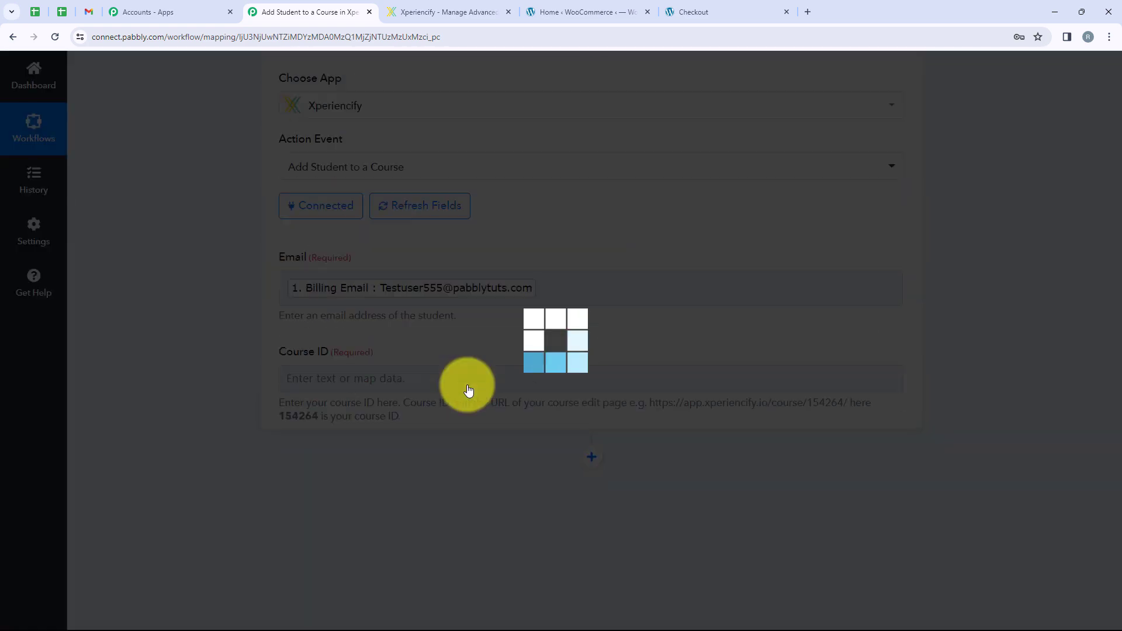
scroll(467, 386, "down", 2)
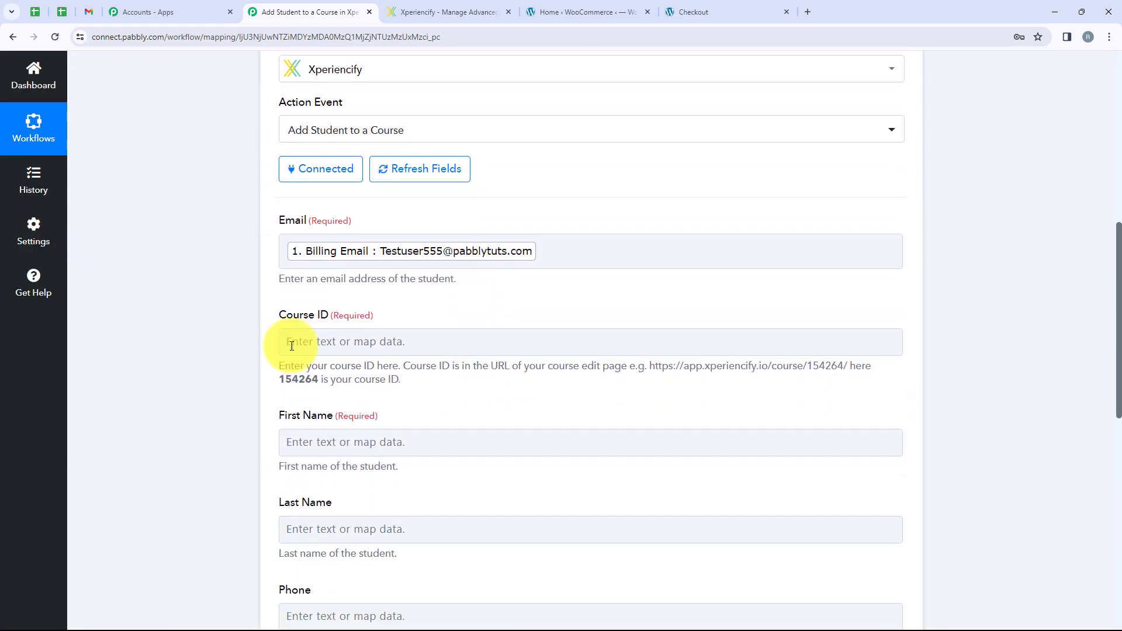
left_click(536, 338)
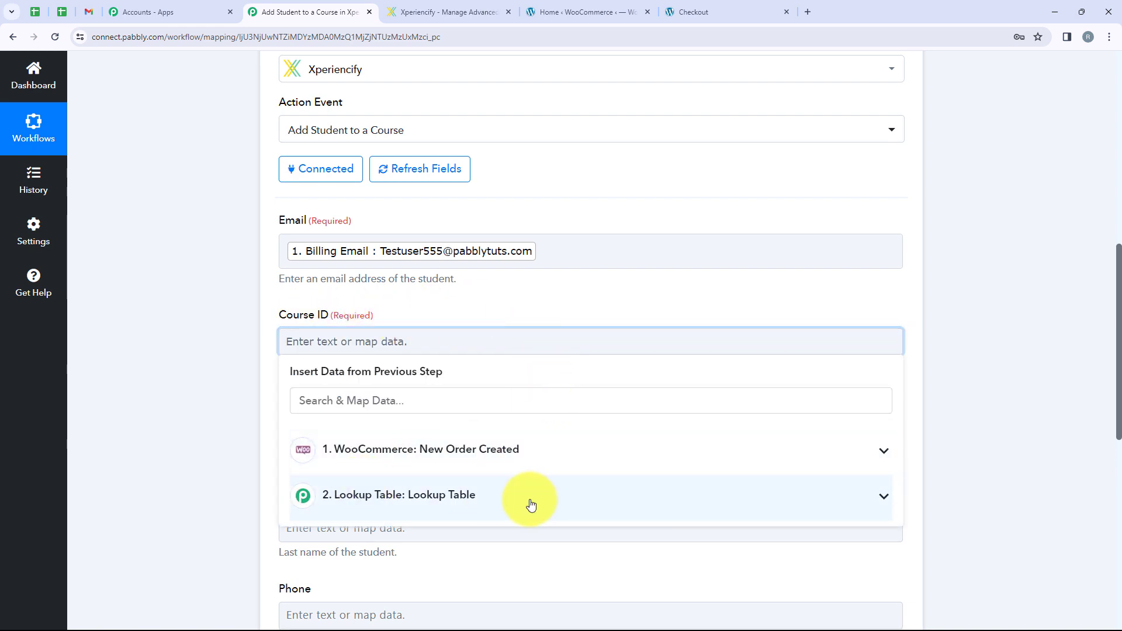
left_click(458, 496)
scroll(458, 495, "down", 1)
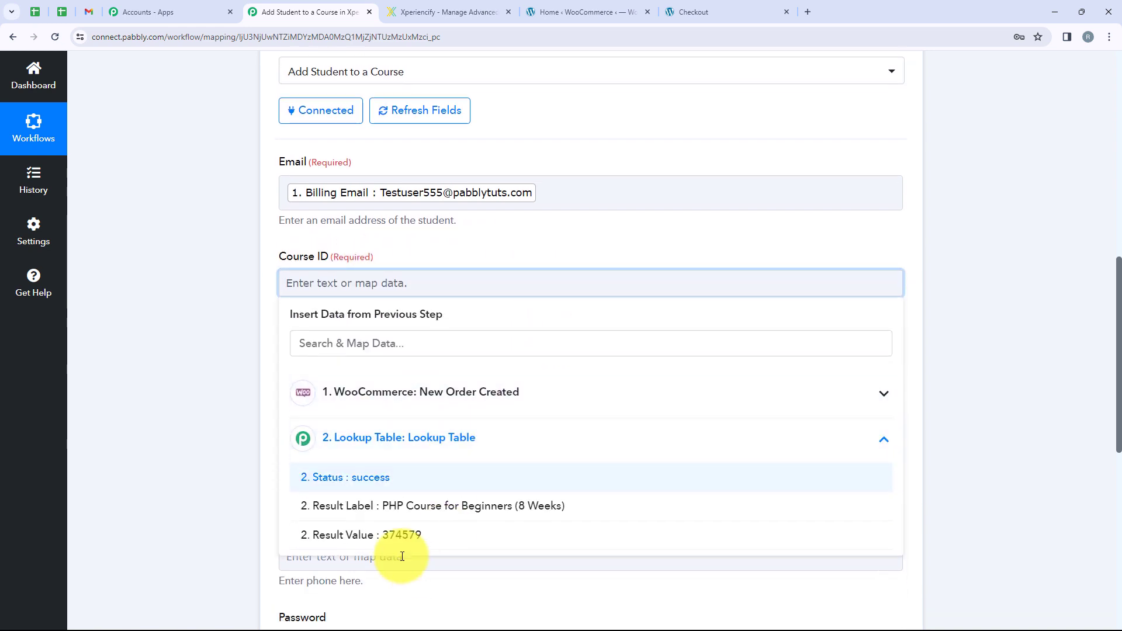
left_click(452, 539)
left_click(233, 358)
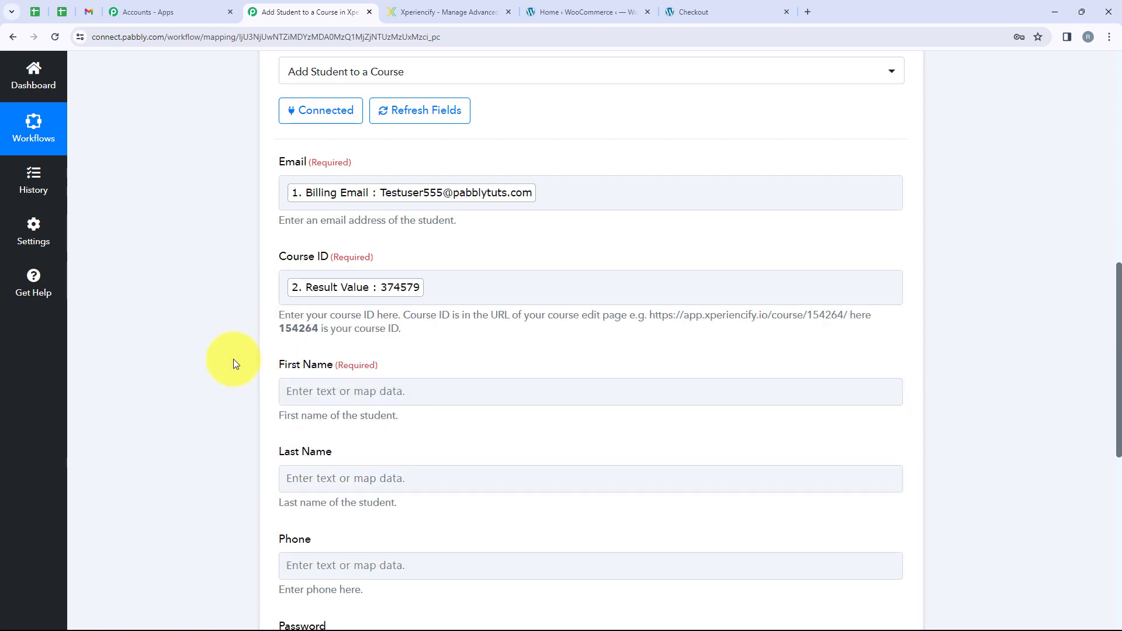
Map the student's First Name field to the Billing First Name from the WooCommerce order data
scroll(334, 243, "down", 1)
left_click(321, 329)
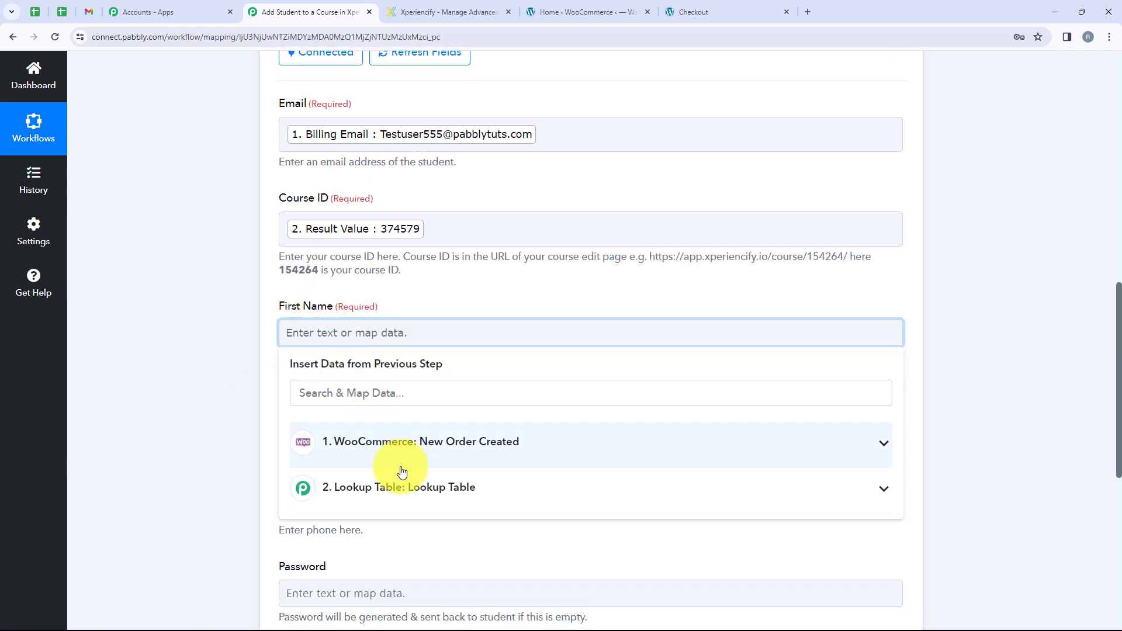
left_click(885, 448)
left_click(530, 387)
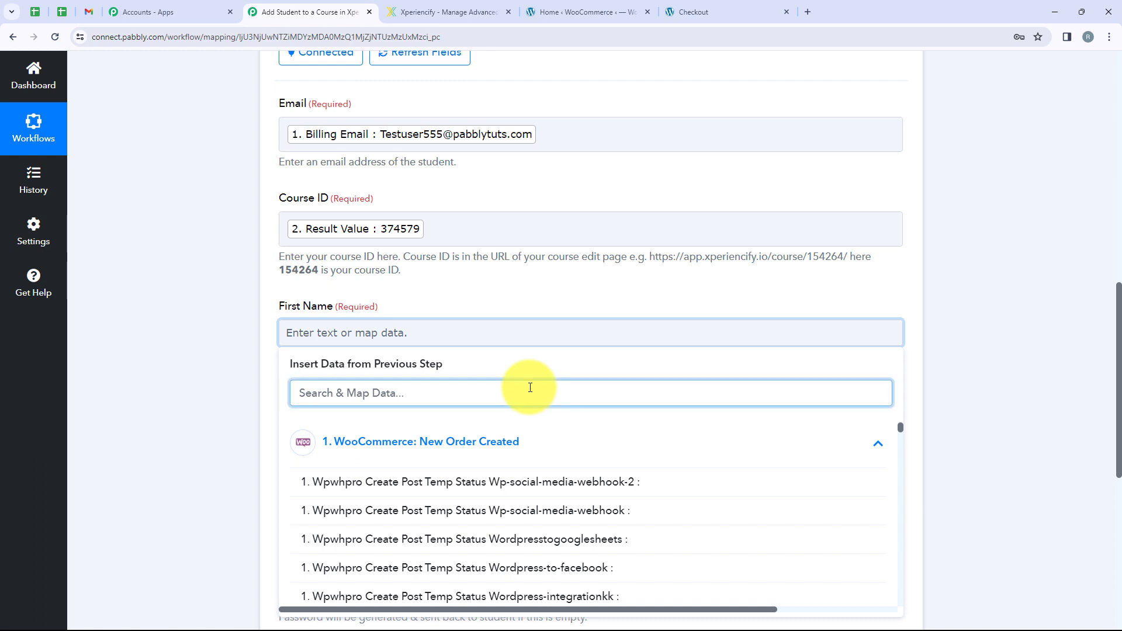
type("Firs")
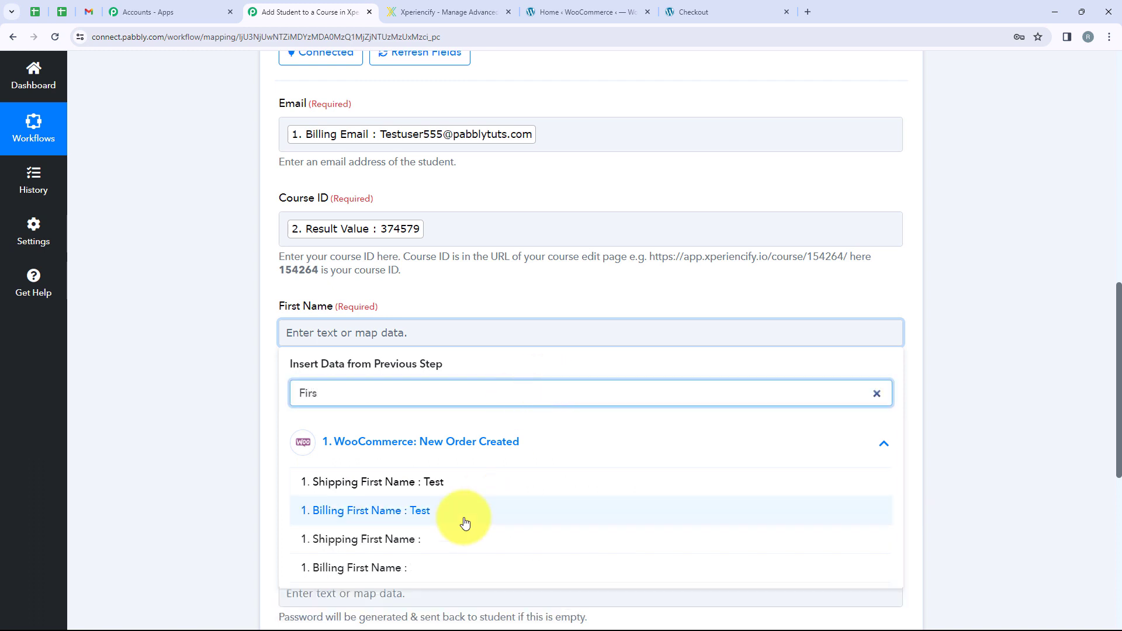
left_click(436, 510)
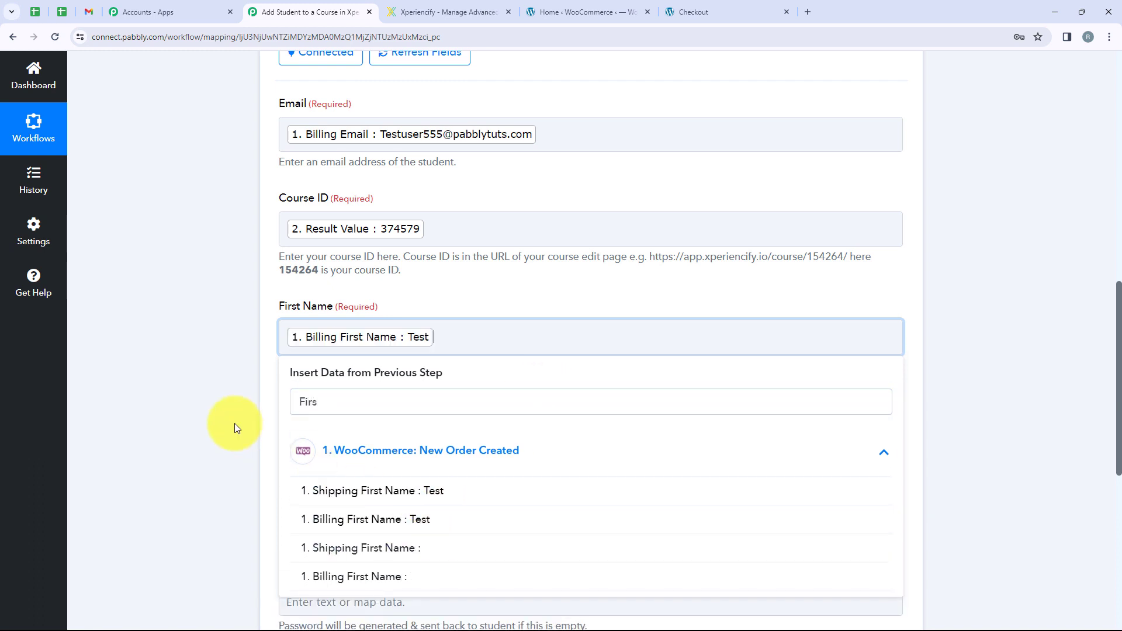
left_click(234, 423)
Map the student's Last Name field to the Billing Last Name from the WooCommerce order data
scroll(358, 371, "down", 1)
left_click(360, 373)
left_click(416, 432)
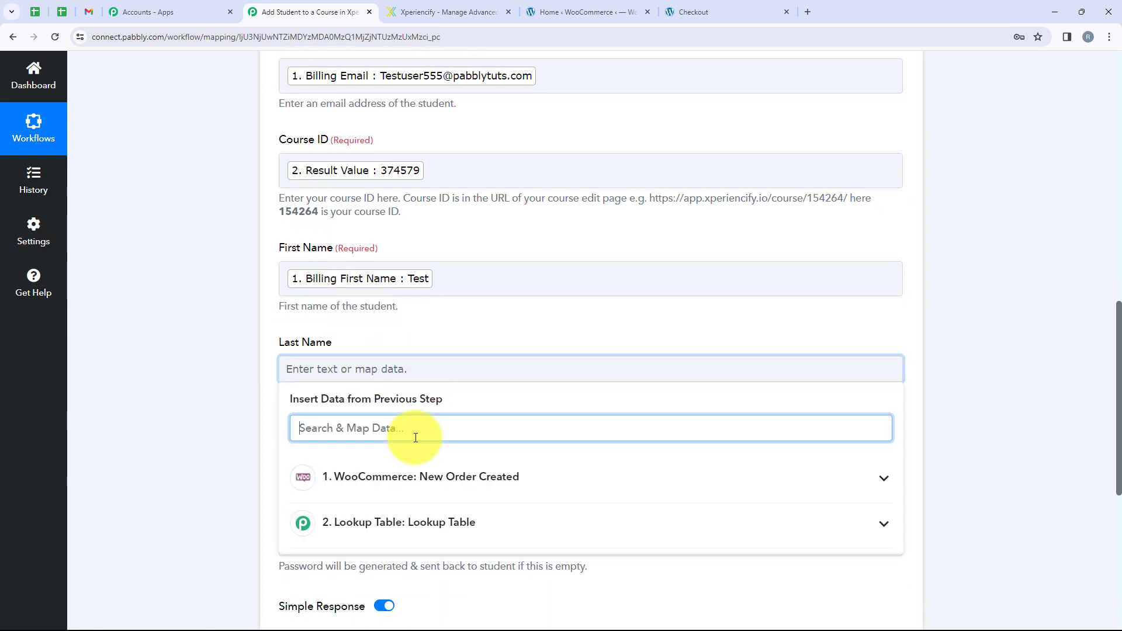
type("Last")
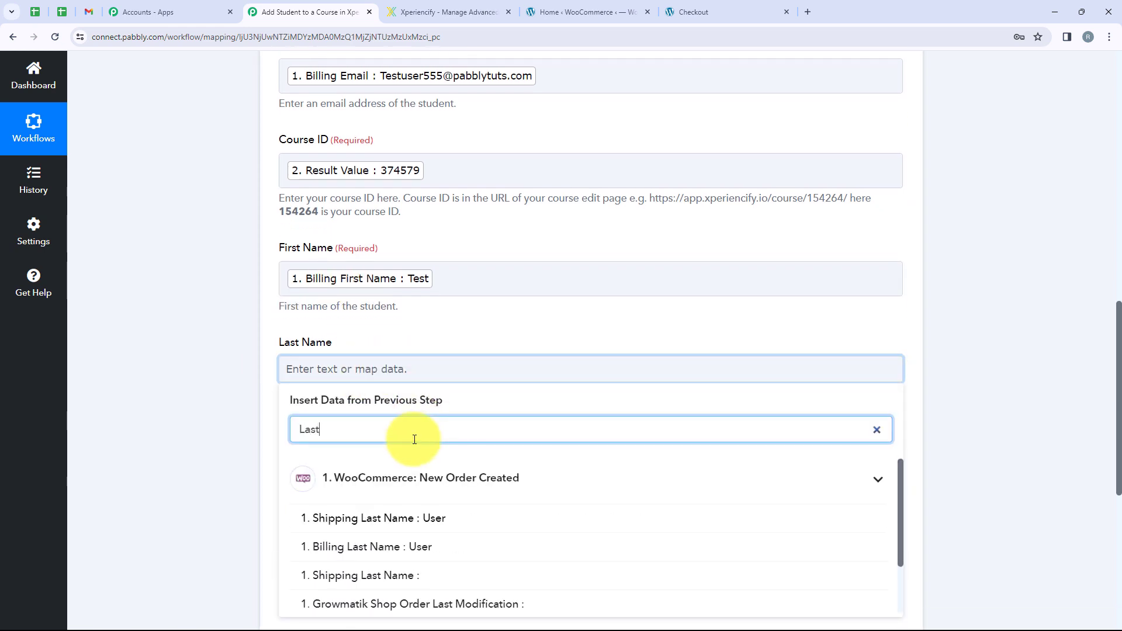
left_click(403, 546)
left_click(149, 433)
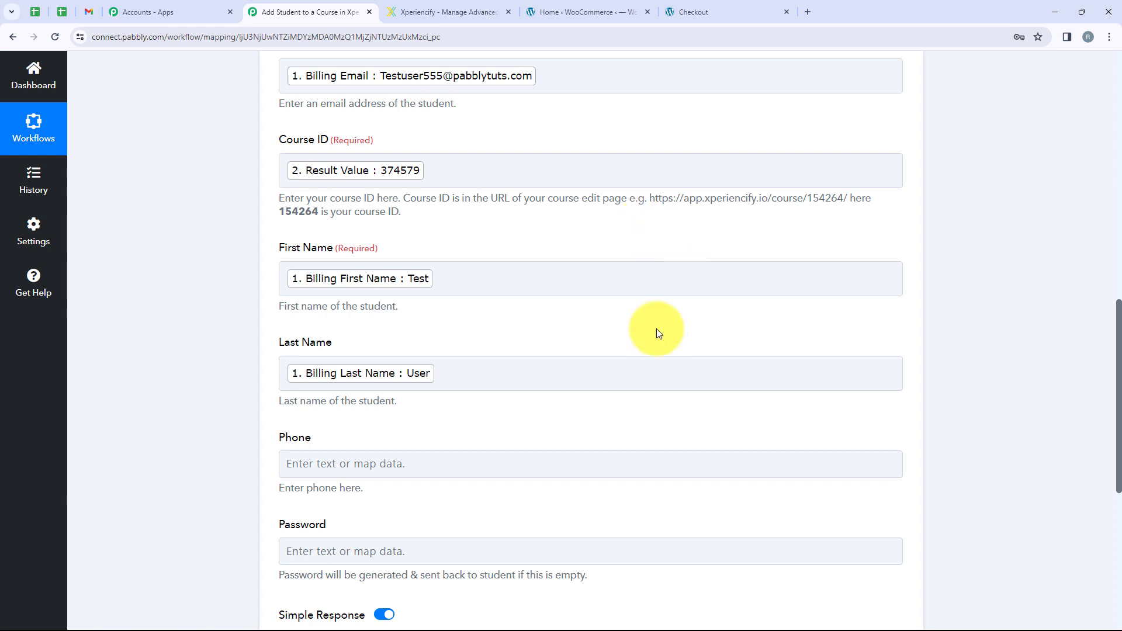
Map the student's Phone field to the Billing Phone from the WooCommerce order data
scroll(519, 426, "up", 3)
scroll(464, 338, "down", 1)
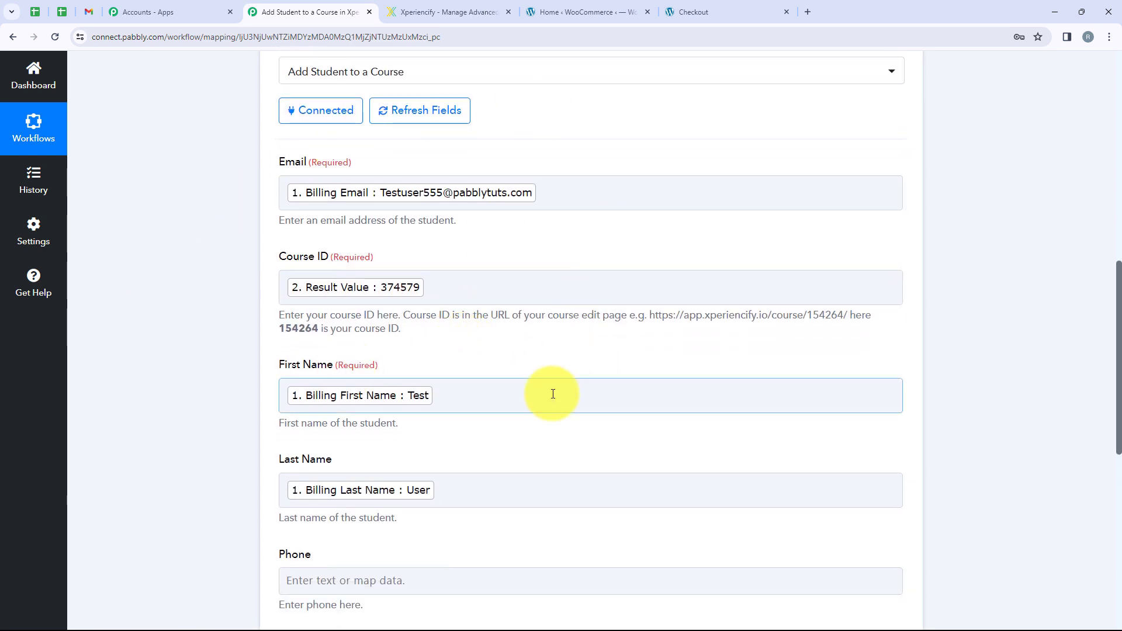
scroll(552, 395, "down", 5)
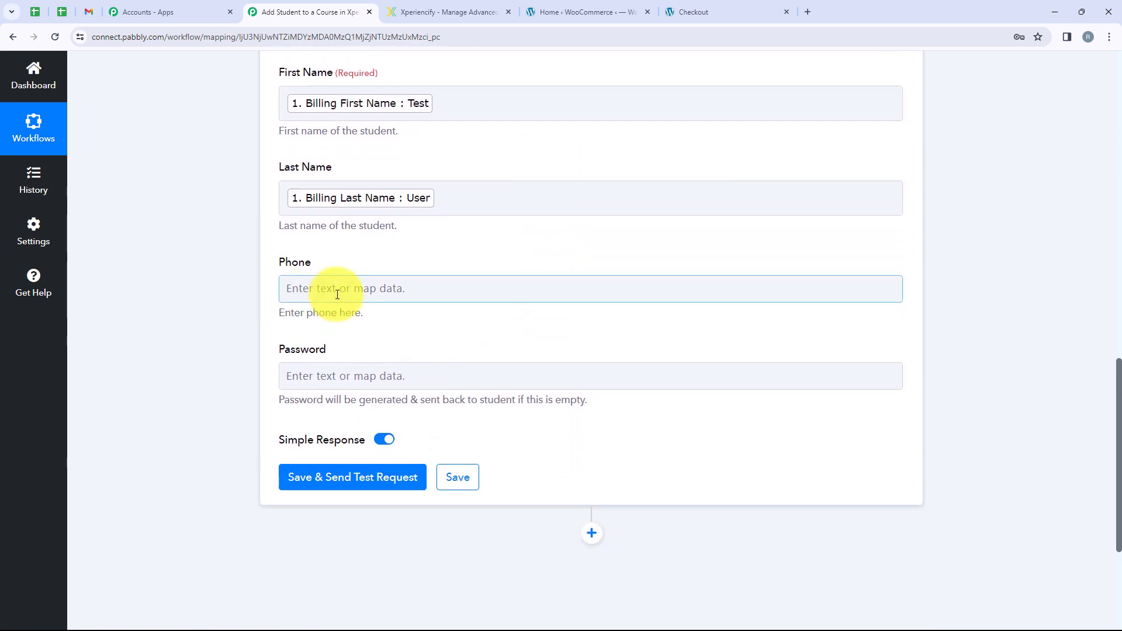
left_click(337, 294)
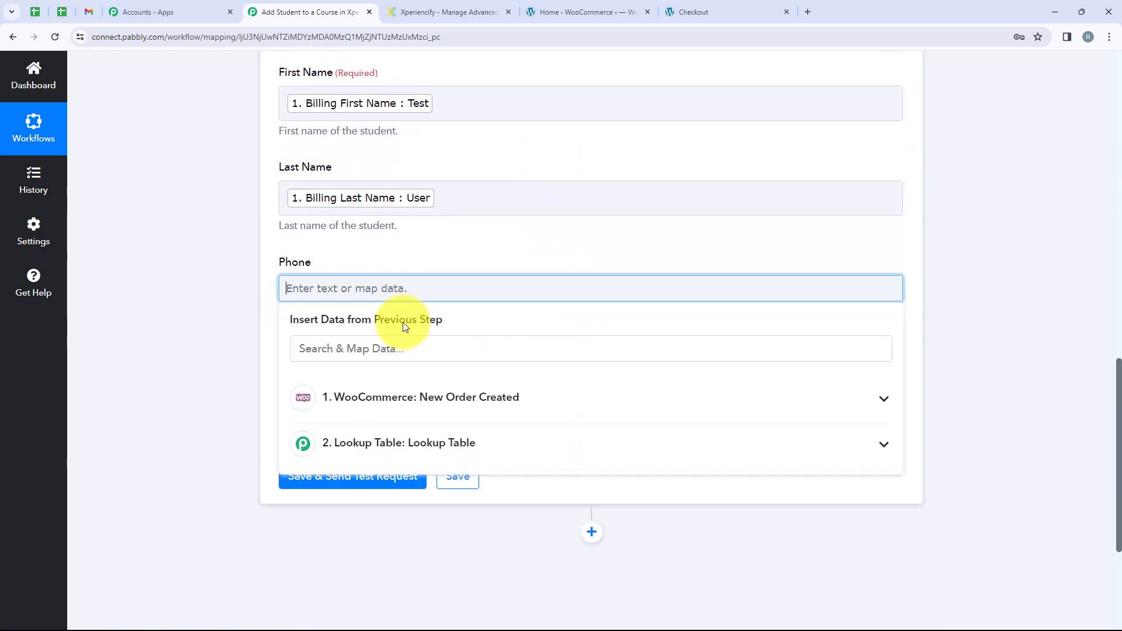
left_click(406, 351)
type("phon")
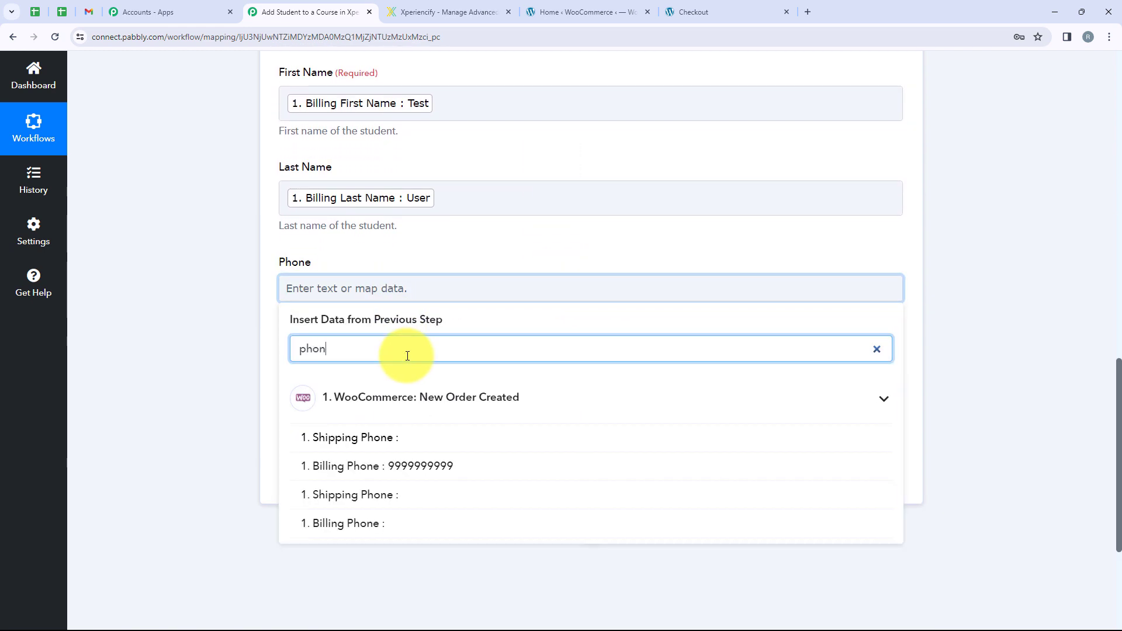
left_click(413, 466)
left_click(189, 301)
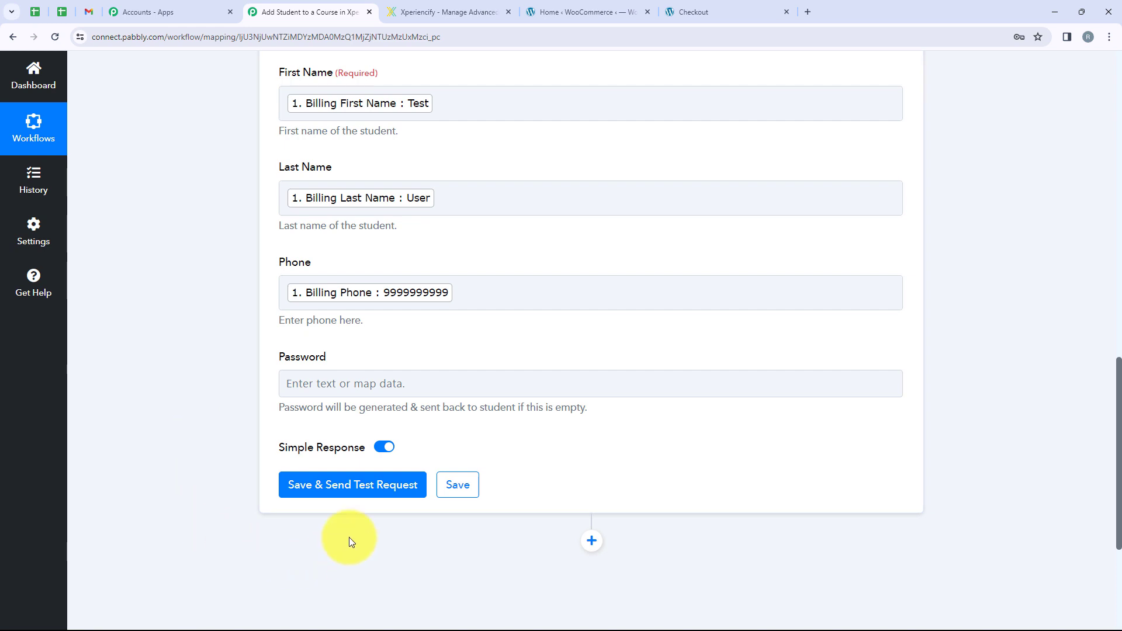
Save the Xperiencify step with a test request and check the returned Student Email, Course Id and full Magic Link
left_click(360, 495)
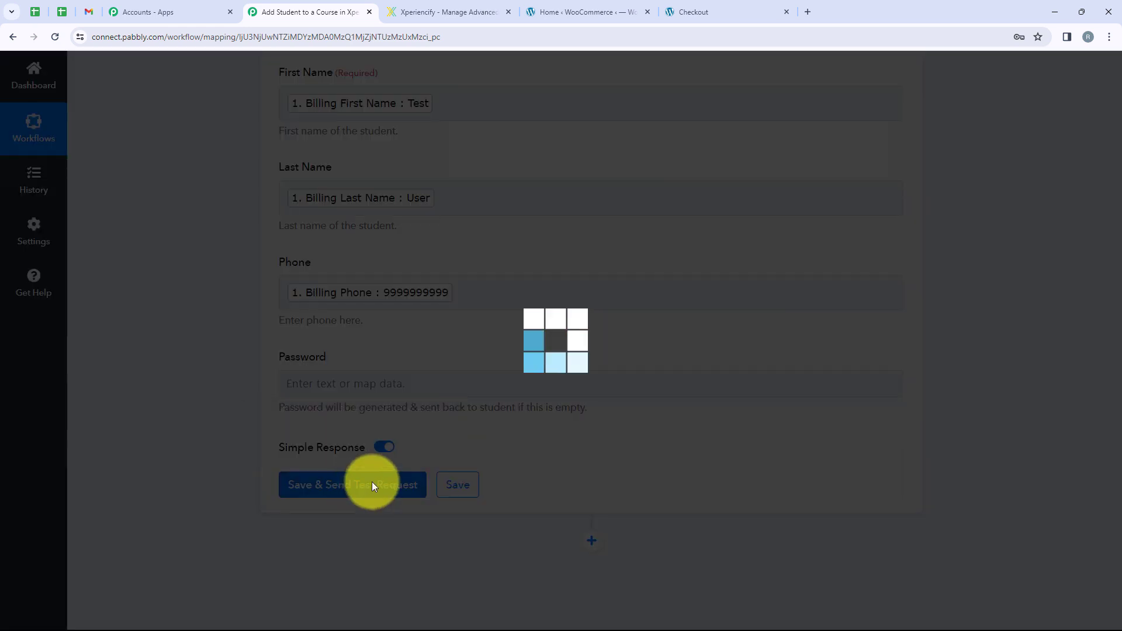
scroll(395, 437, "down", 3)
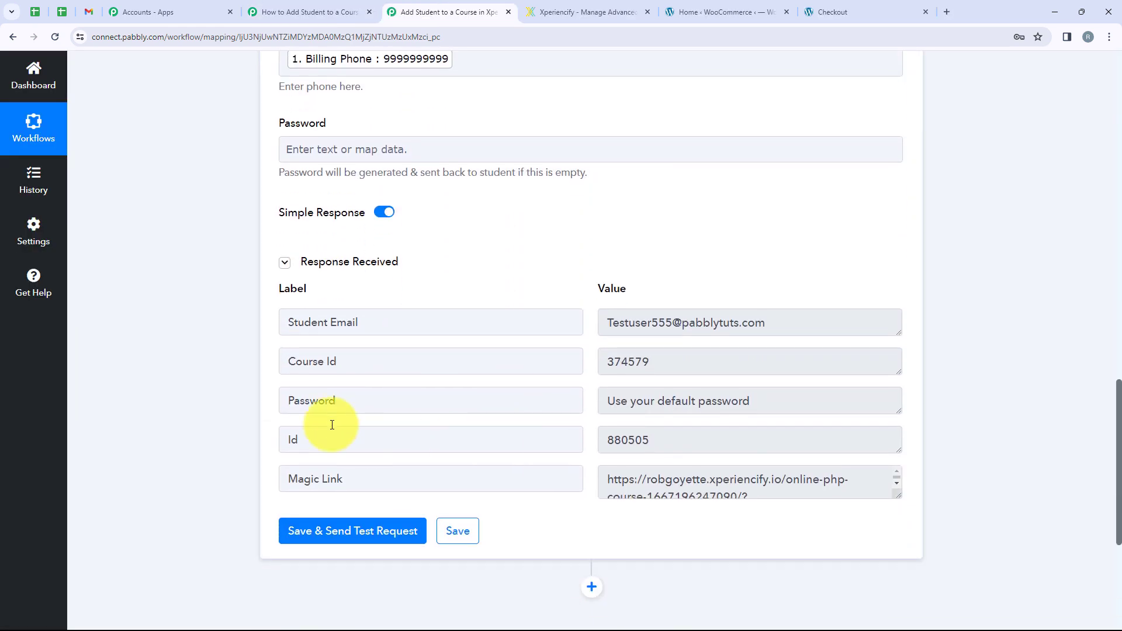
triple_click(776, 320)
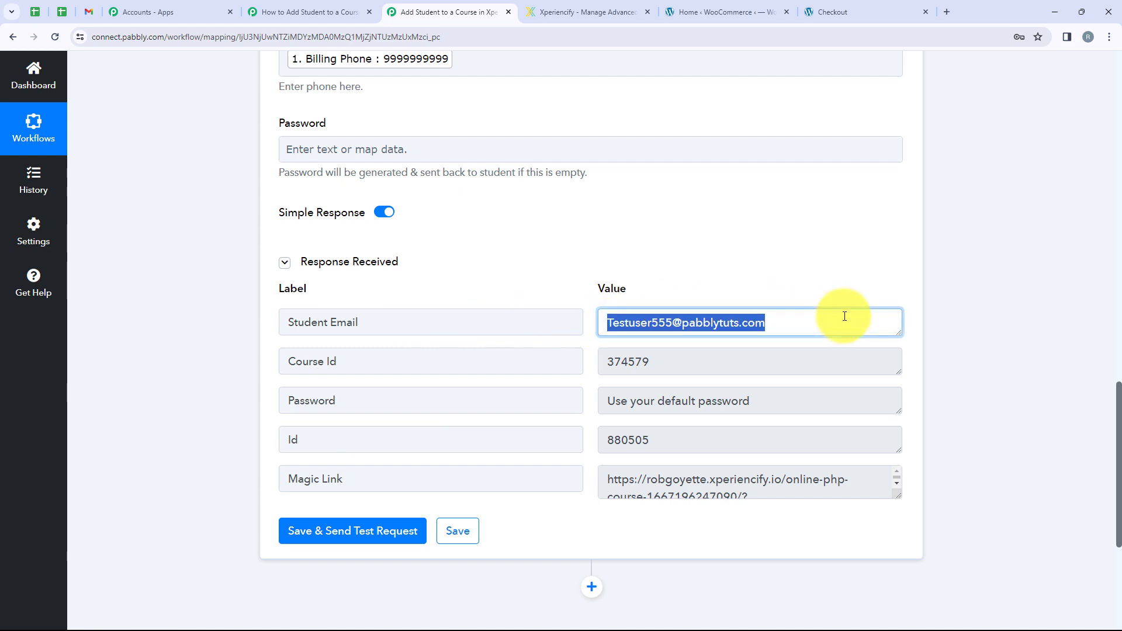
double_click(628, 362)
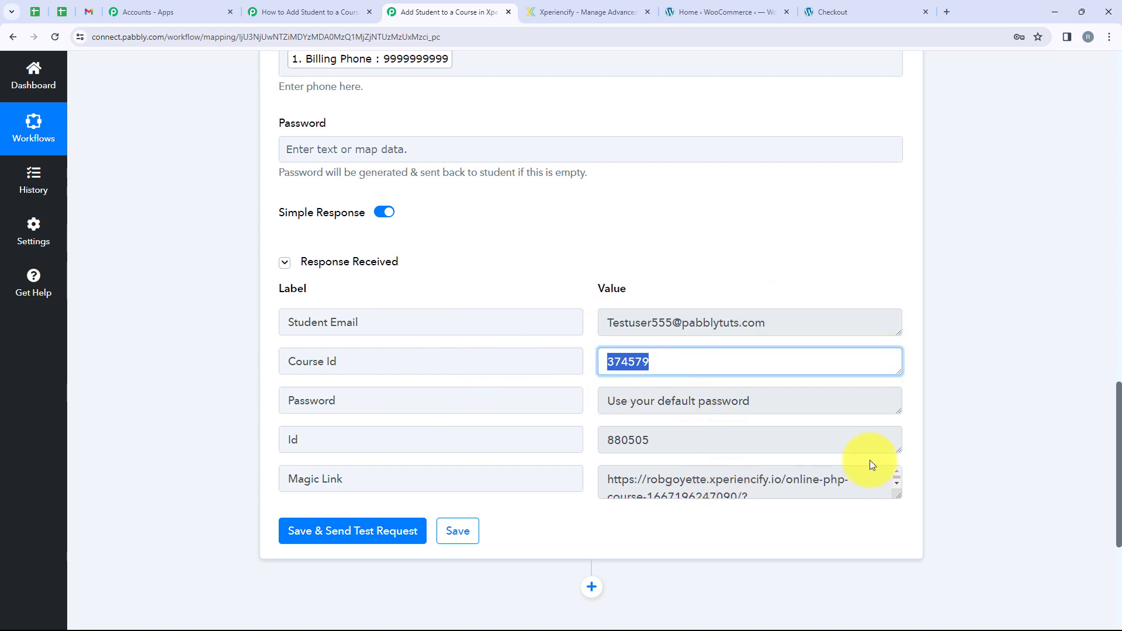
left_click_drag(899, 494, 900, 531)
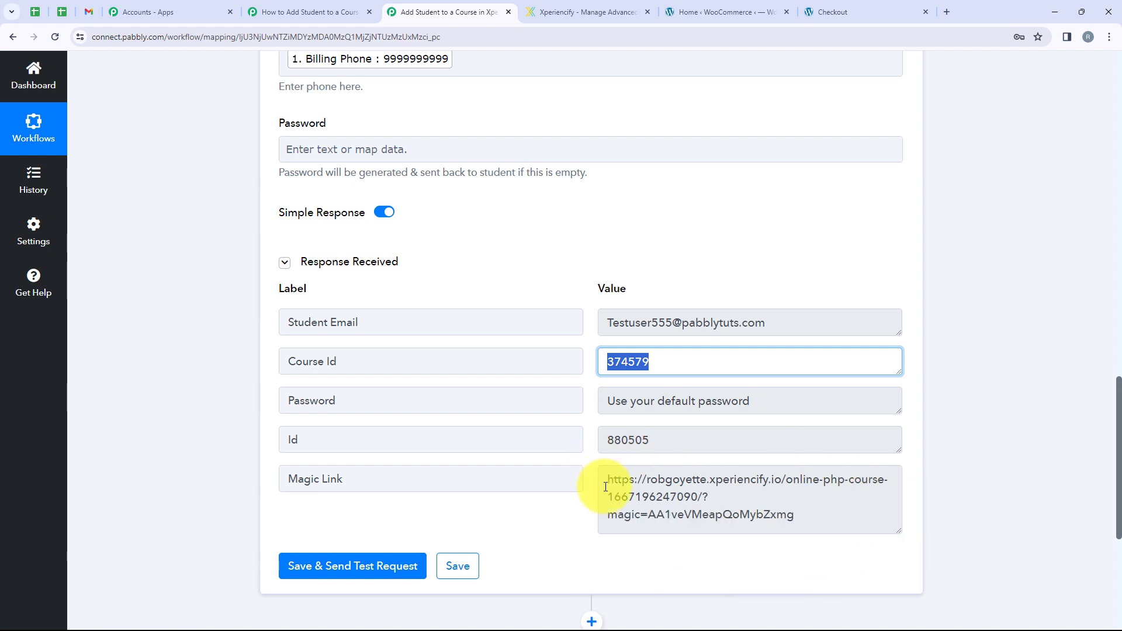
scroll(454, 529, "down", 2)
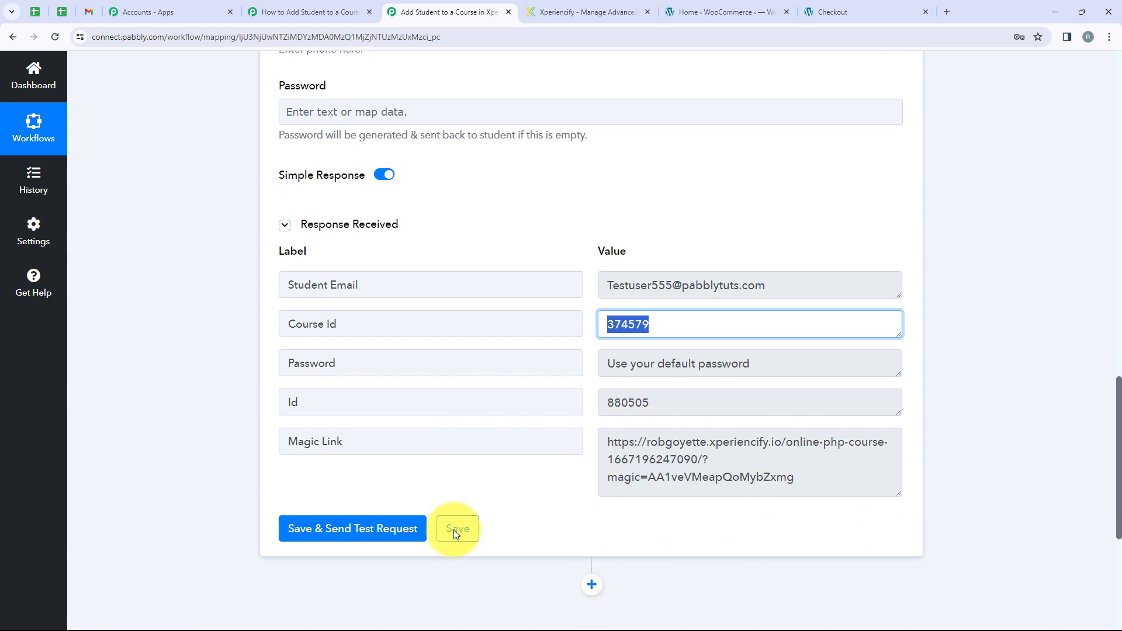
Add a Gmail action after the Xperiencify step with Send Email as its action event
left_click(591, 511)
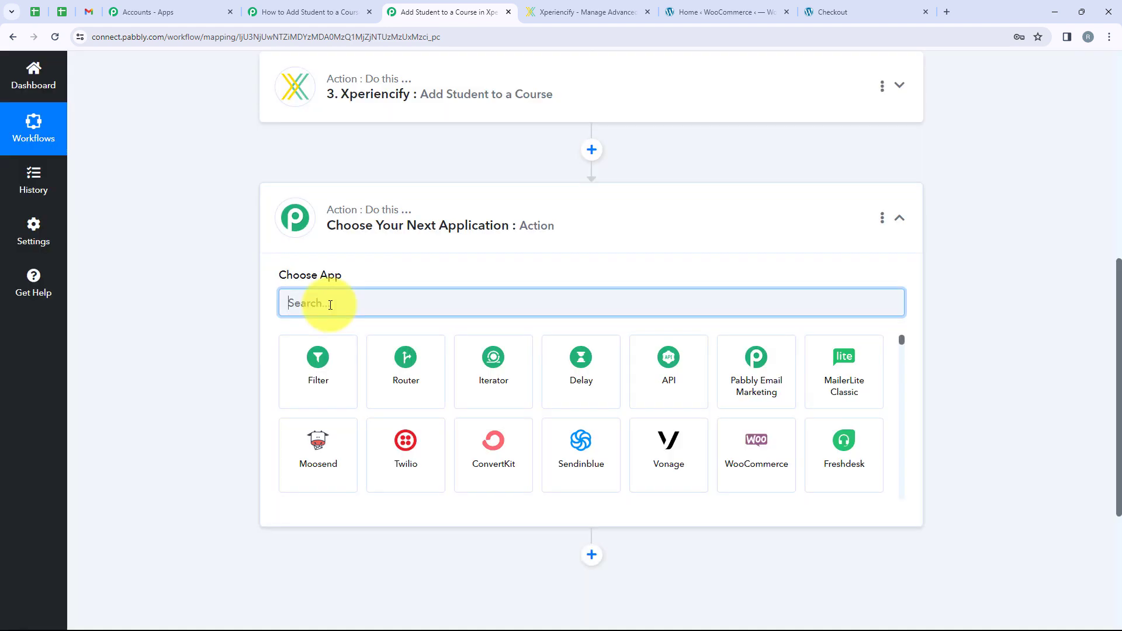
type("Gmail")
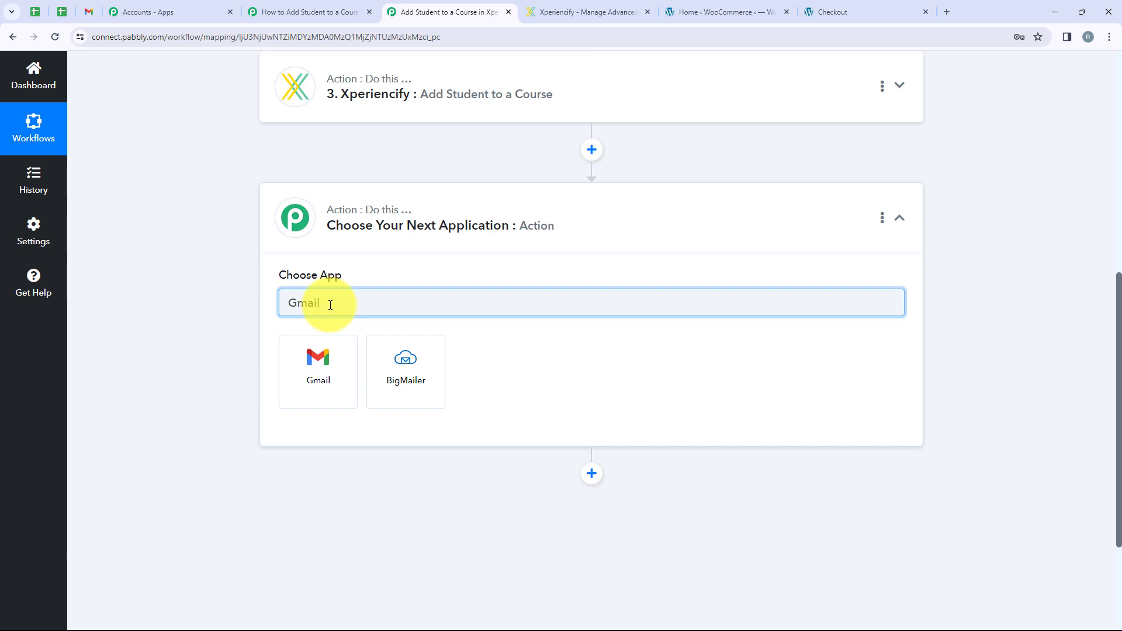
left_click(283, 363)
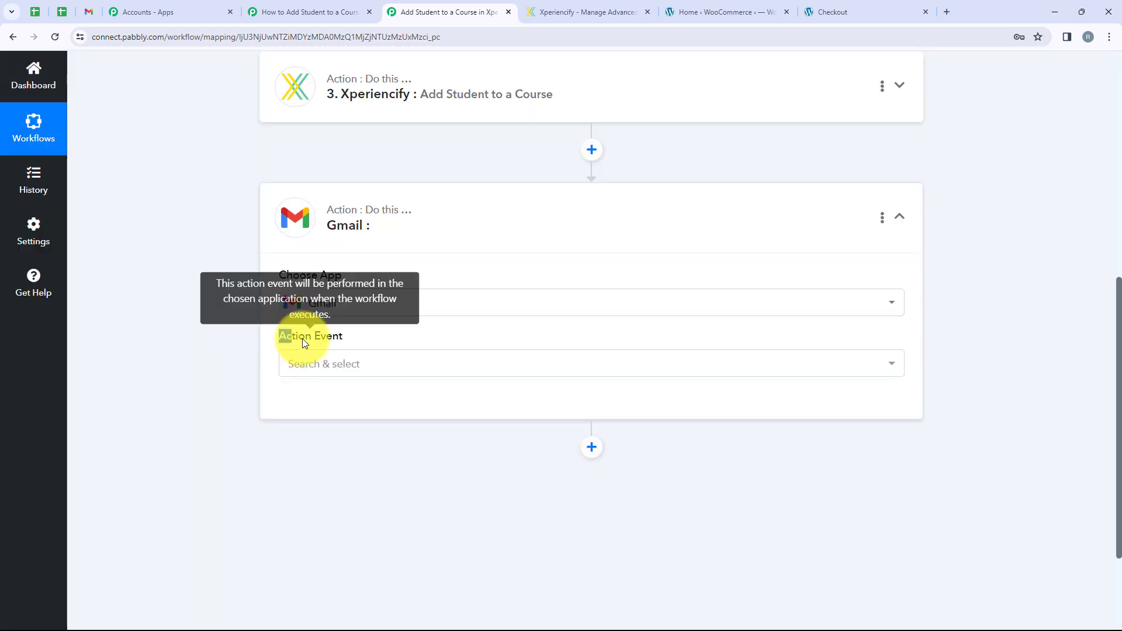
left_click_drag(276, 339, 339, 338)
left_click(415, 343)
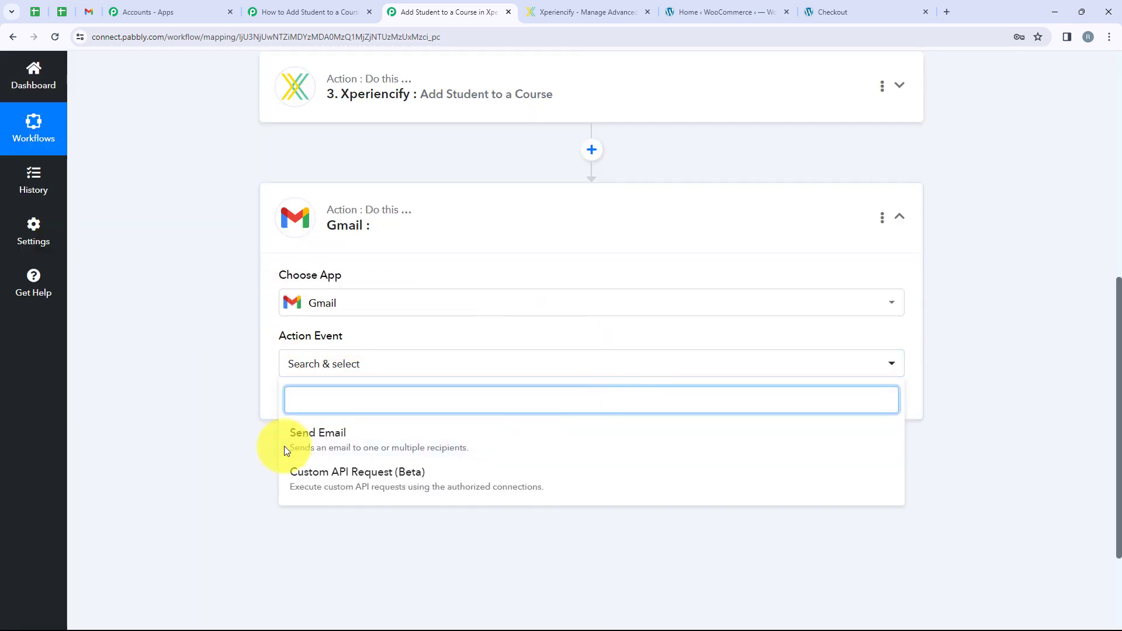
left_click(433, 435)
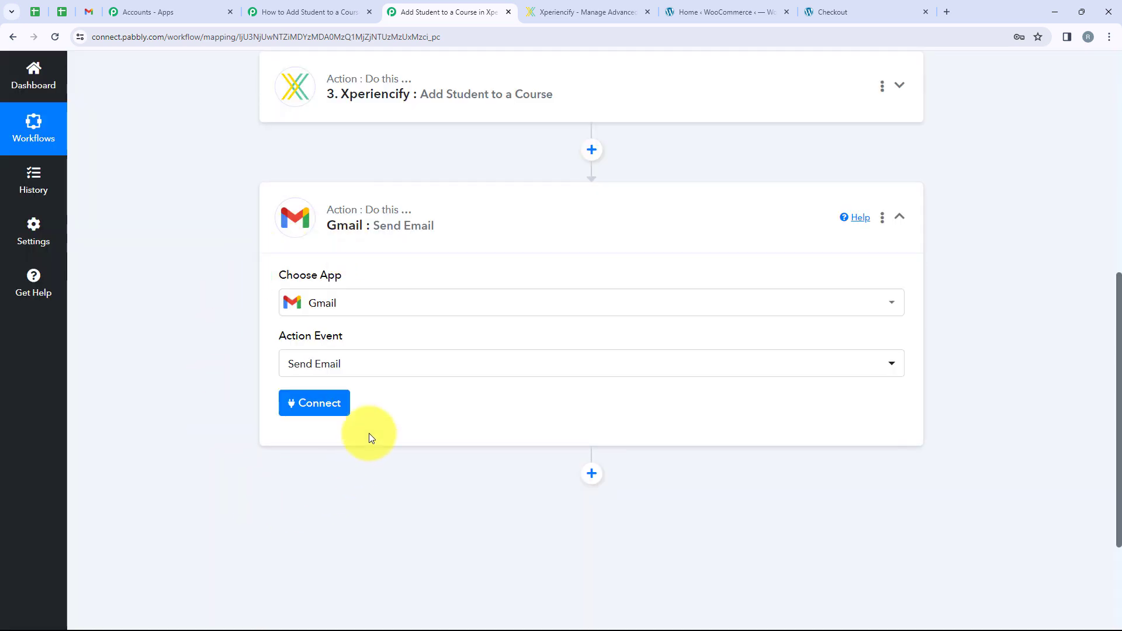
Connect the Gmail action through a new connection and authorize Pabbly Connect's access to the Google account
left_click(328, 404)
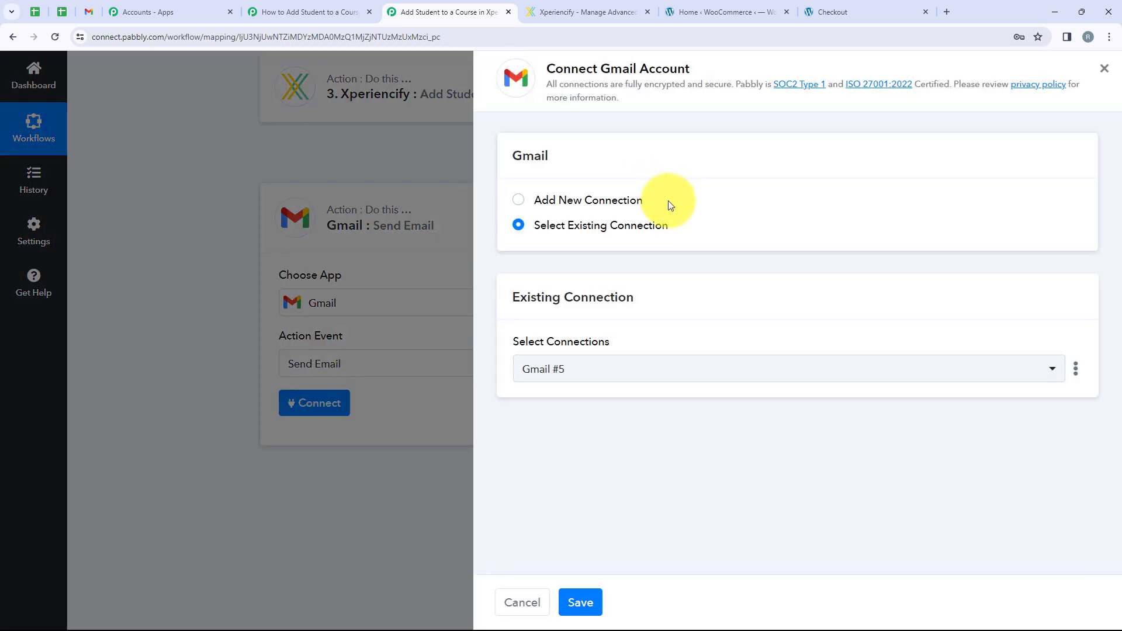
left_click_drag(671, 205, 535, 199)
left_click(546, 247)
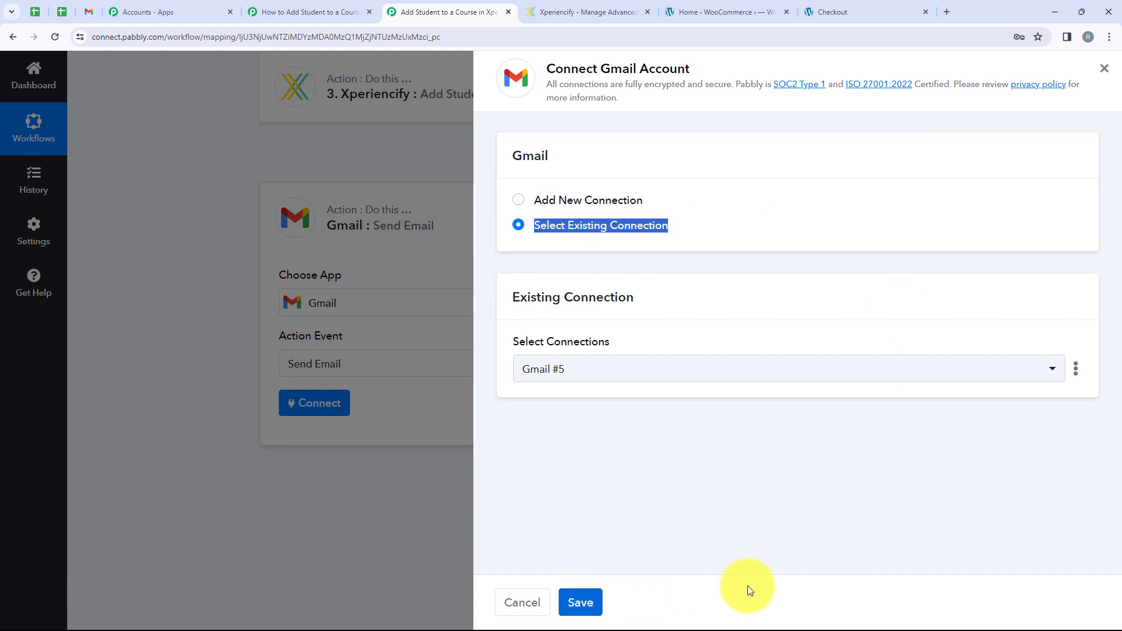
left_click(602, 200)
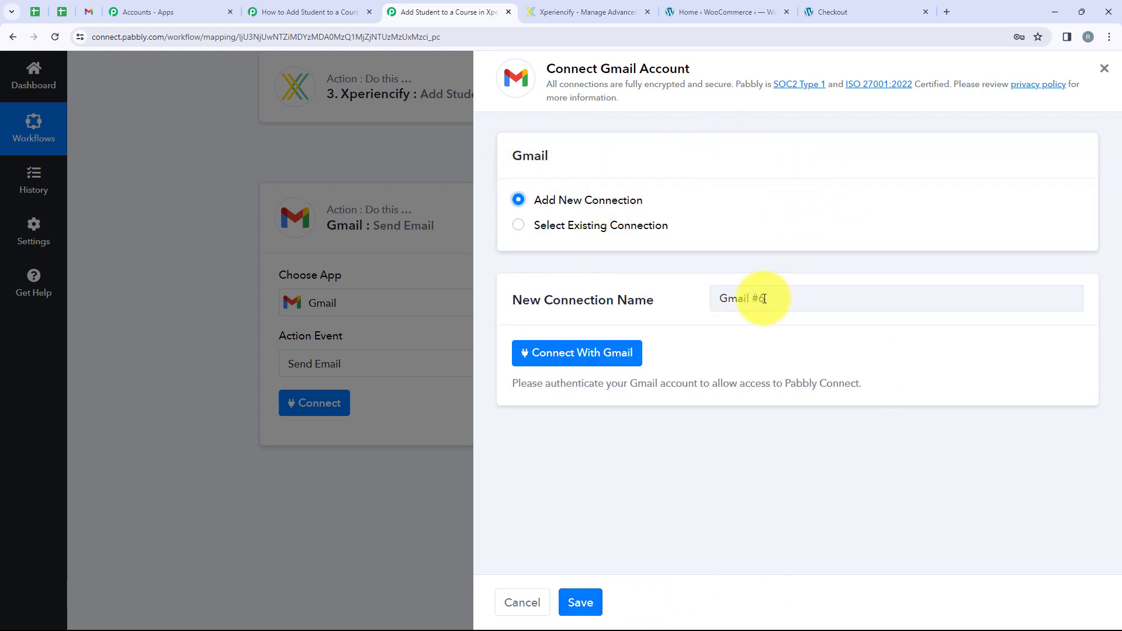
left_click(605, 353)
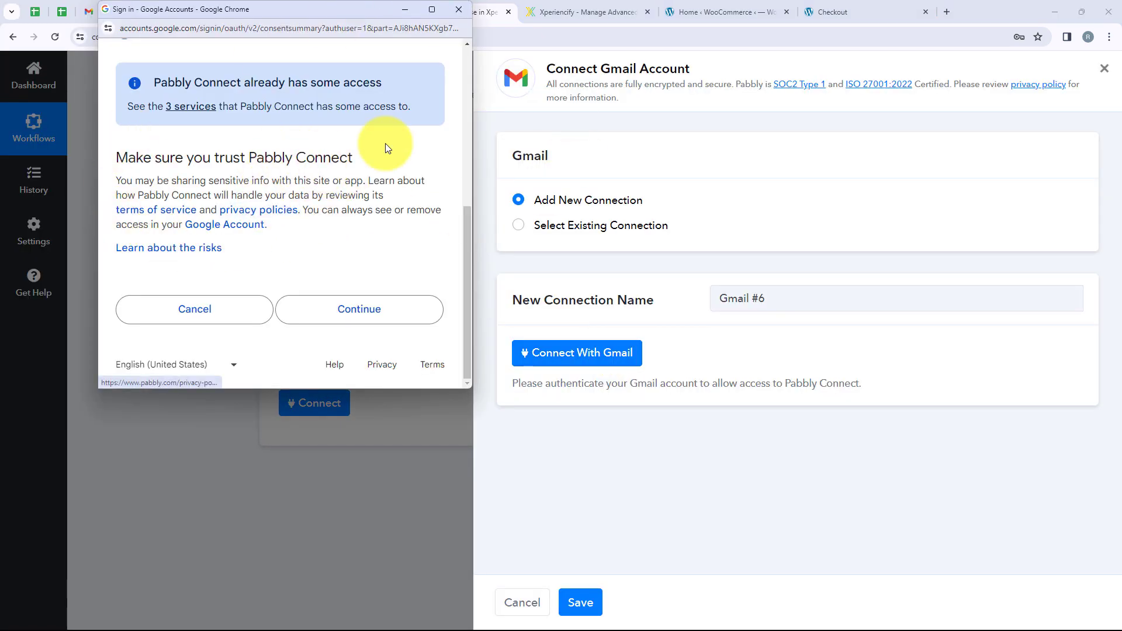
left_click(352, 320)
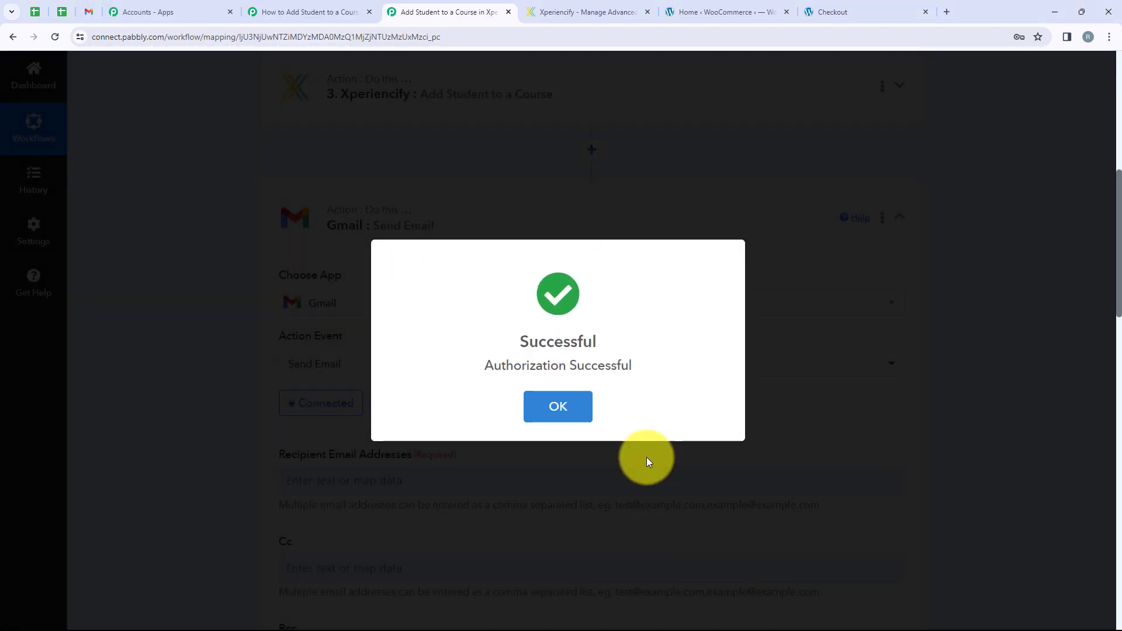
left_click(556, 406)
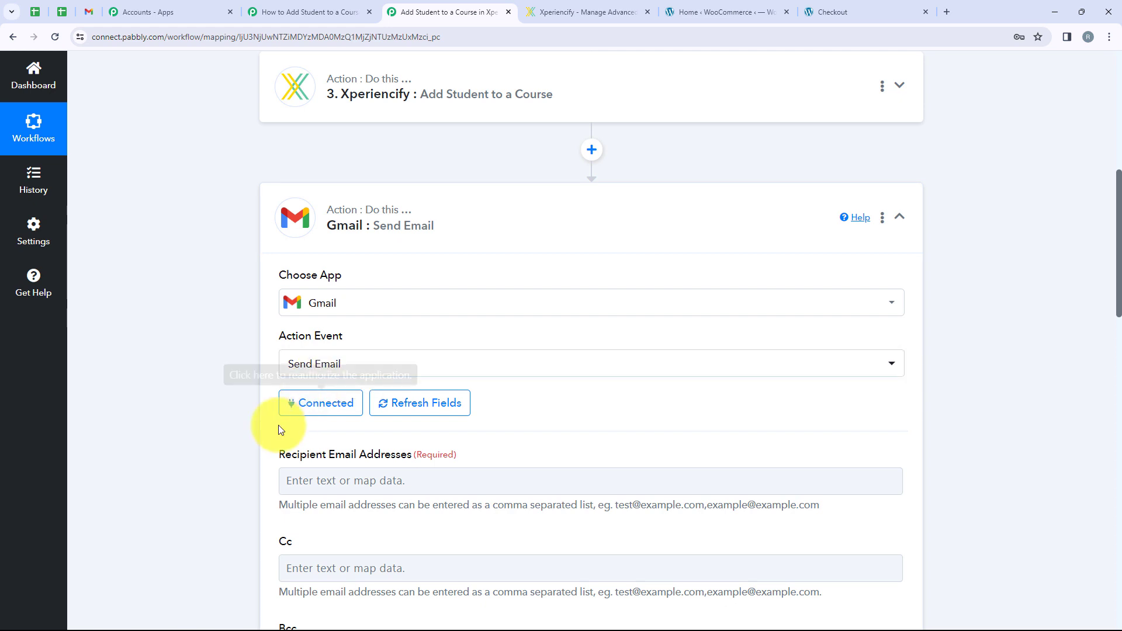
Map the Gmail action's Recipient Email Addresses to the Billing Email from the WooCommerce order data
scroll(271, 458, "down", 2)
scroll(270, 458, "down", 1)
left_click_drag(276, 278, 391, 278)
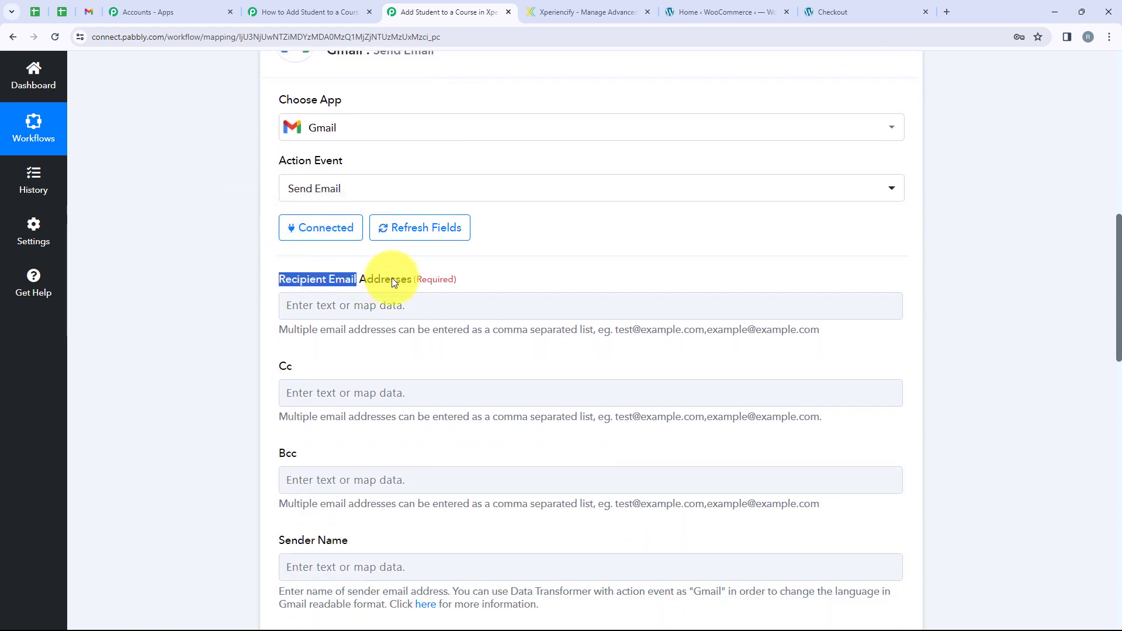
left_click(393, 307)
left_click(377, 368)
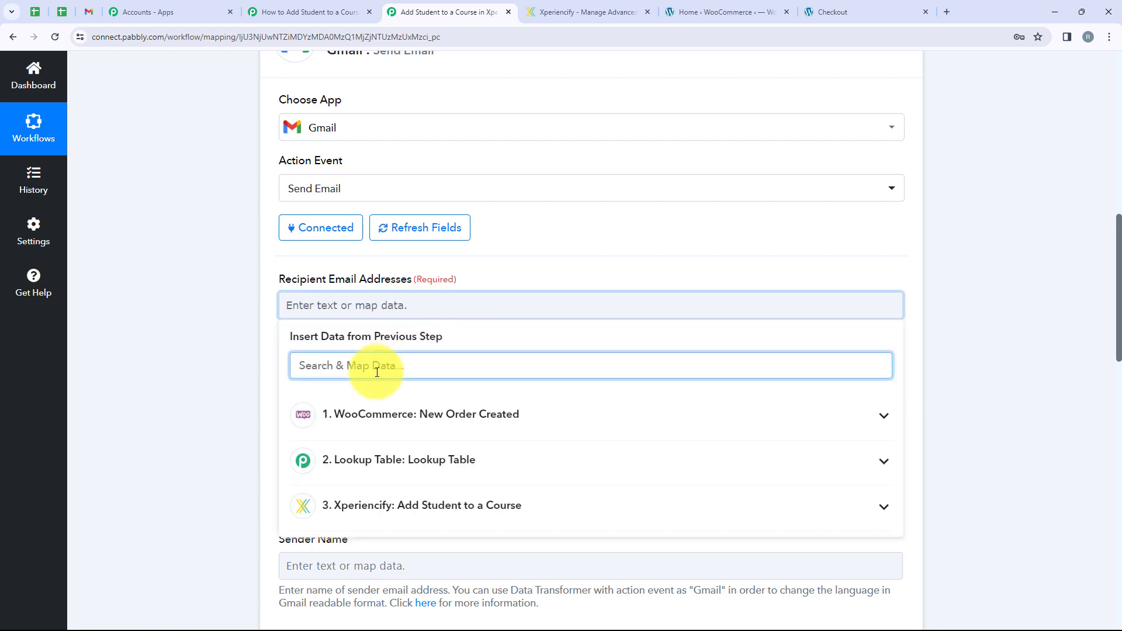
type("Email")
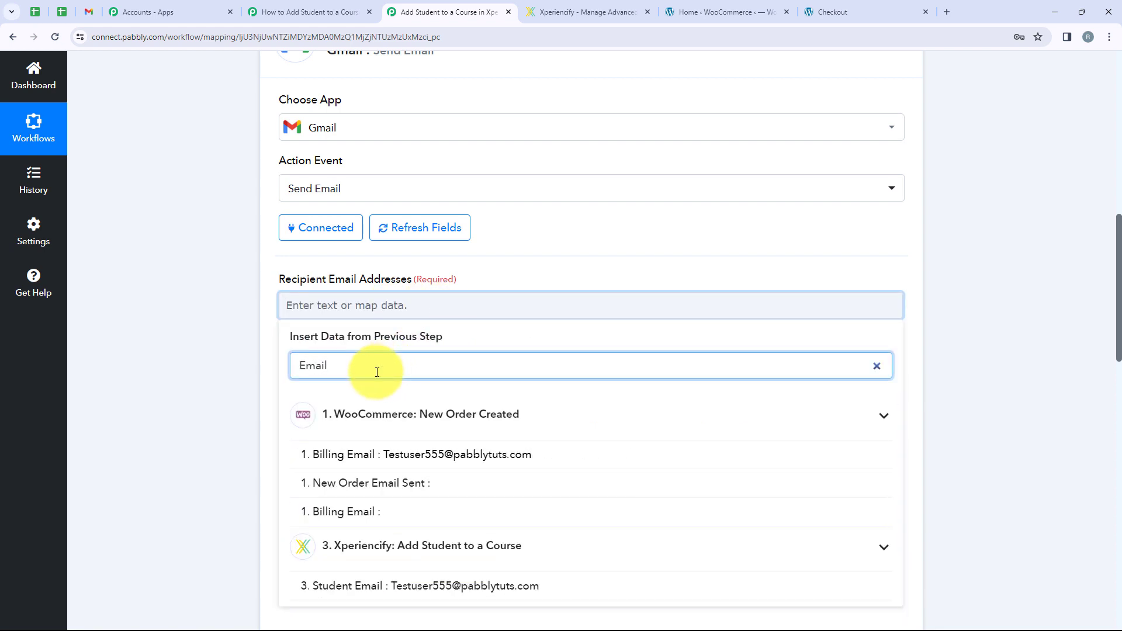
left_click(465, 458)
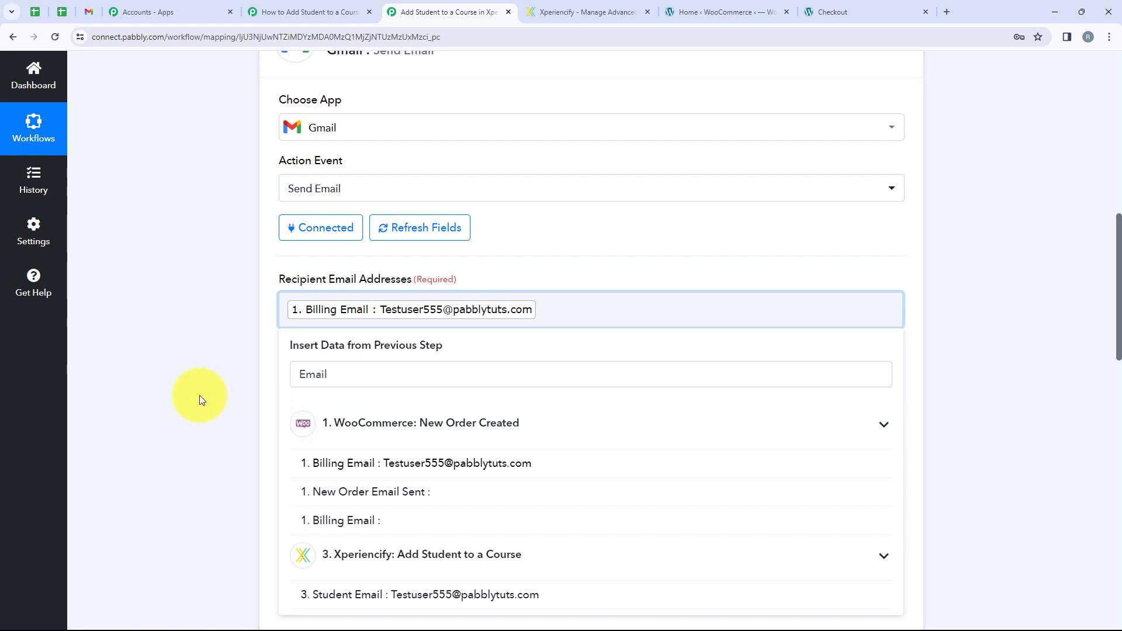
left_click(199, 395)
Leave Cc and Bcc empty and set the email's Sender Name to Pabbly Connect
scroll(199, 395, "down", 2)
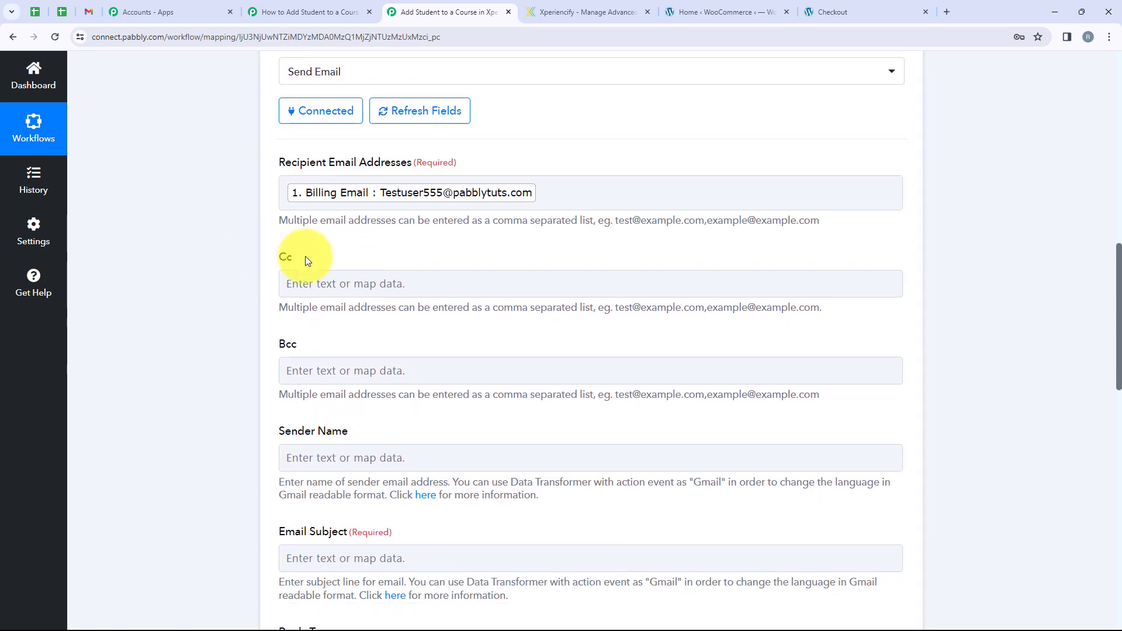
double_click(305, 257)
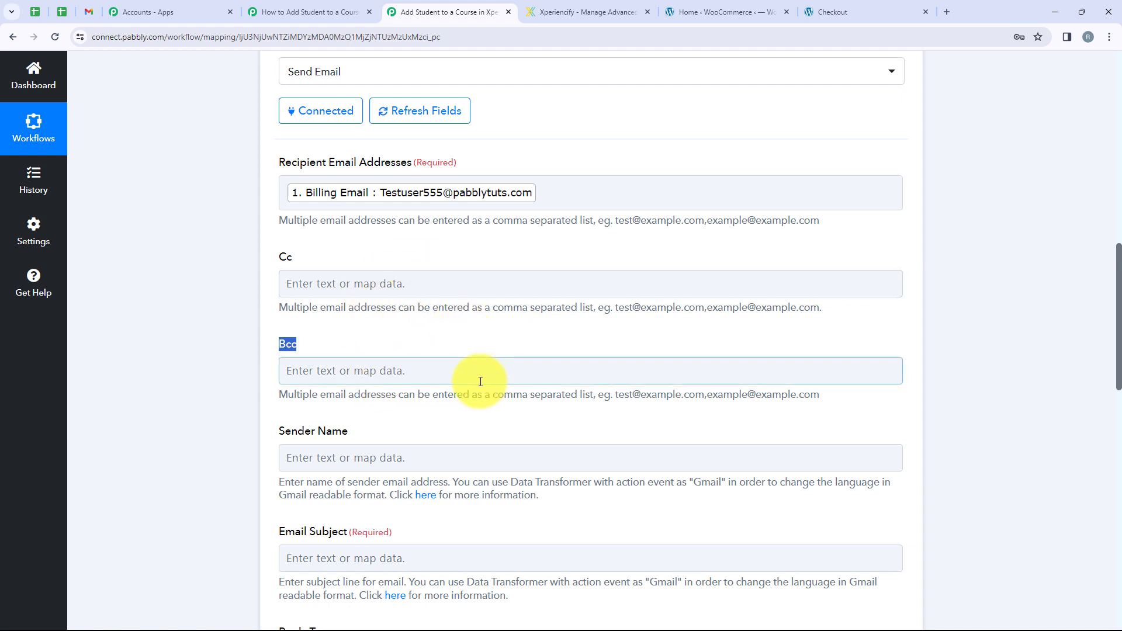
left_click(442, 340)
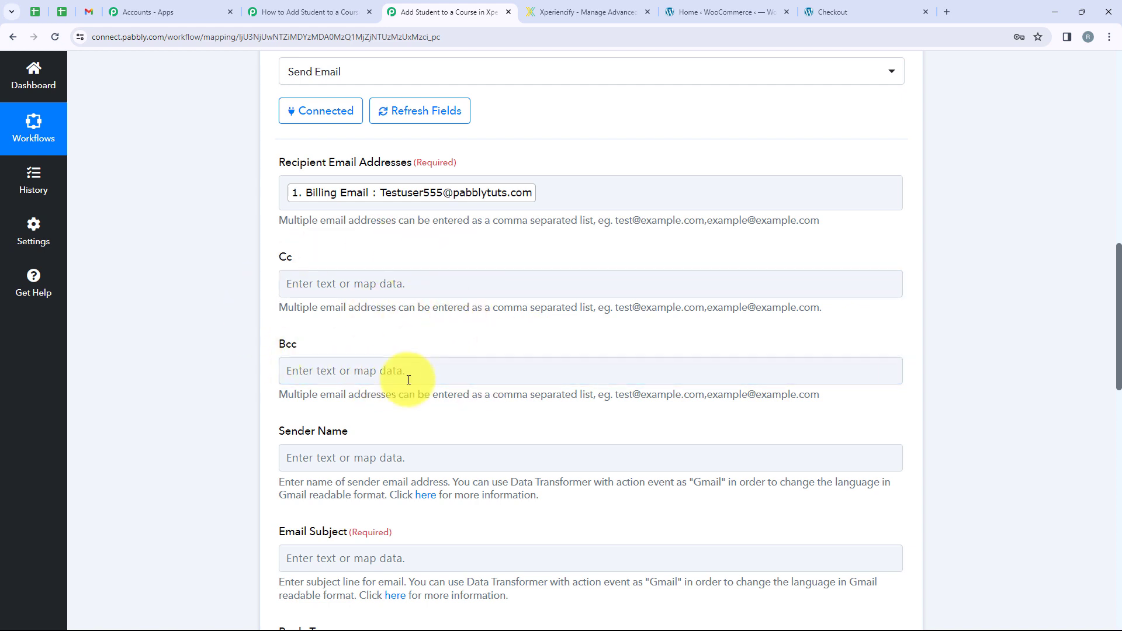
scroll(389, 321, "down", 4)
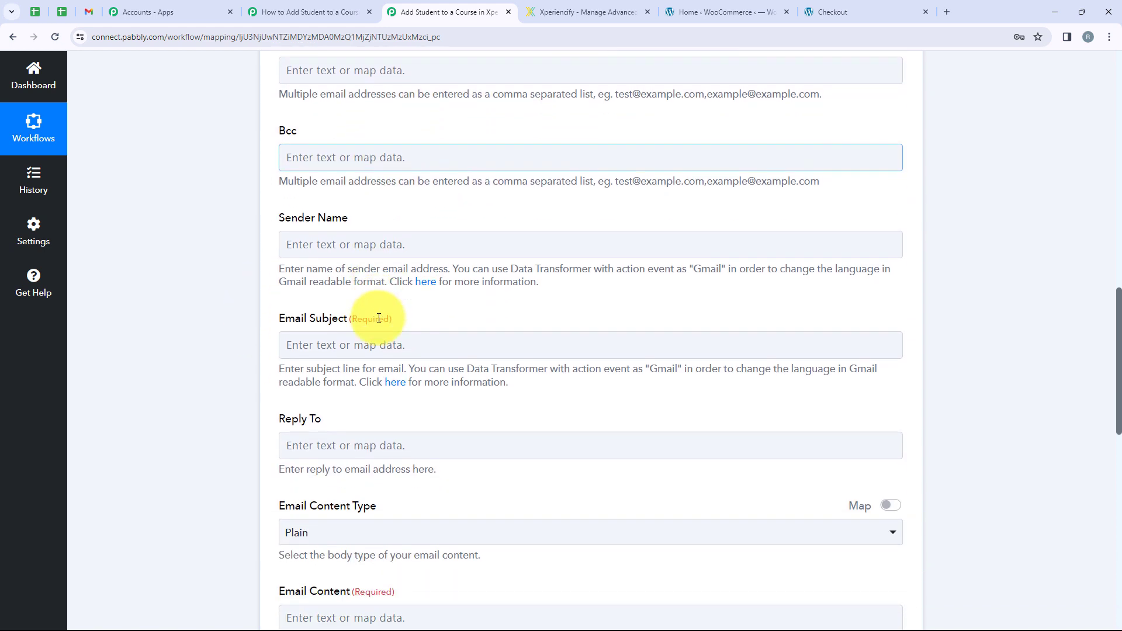
left_click(324, 228)
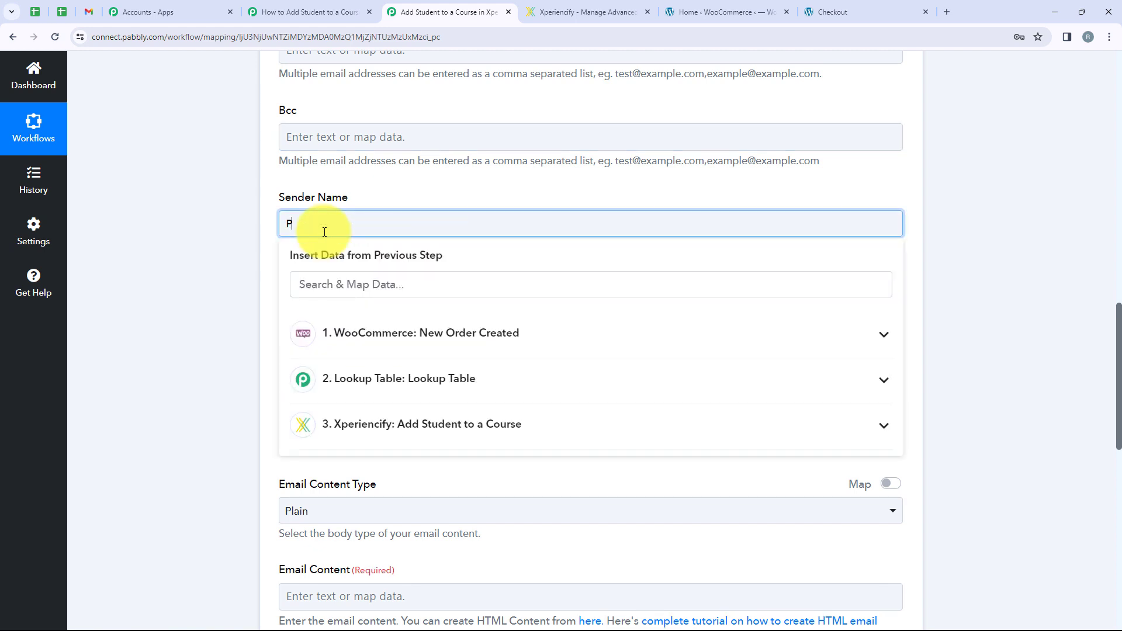
type("Pabbly Connect")
left_click(272, 241)
scroll(272, 241, "down", 1)
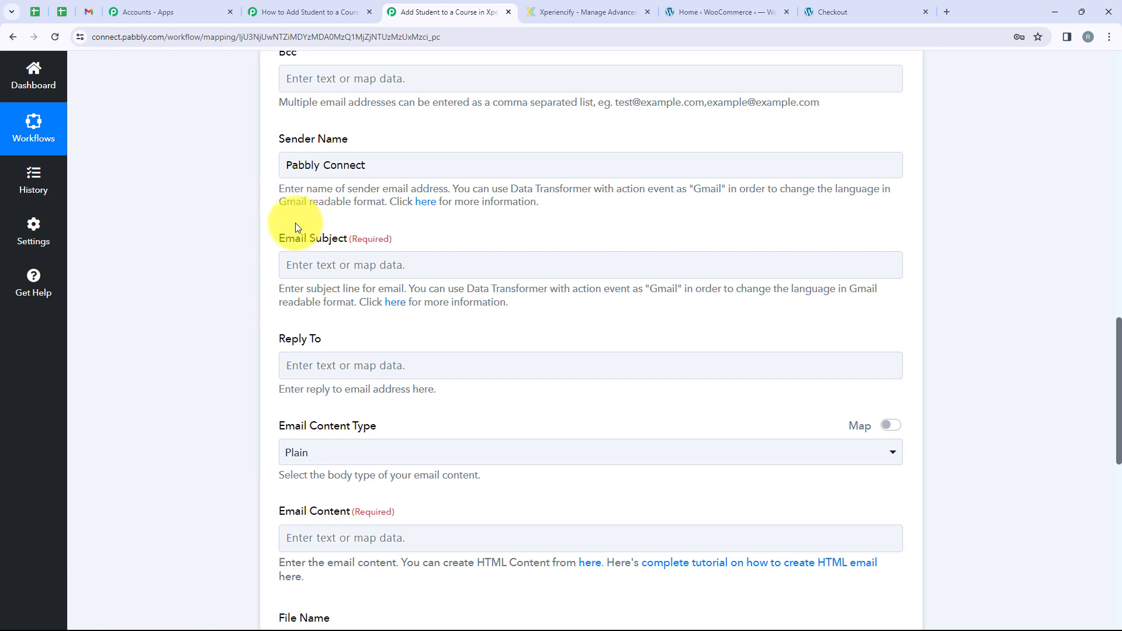
Set the Email Subject to "Course Registration Confirmation and Password Setup"
left_click(325, 265)
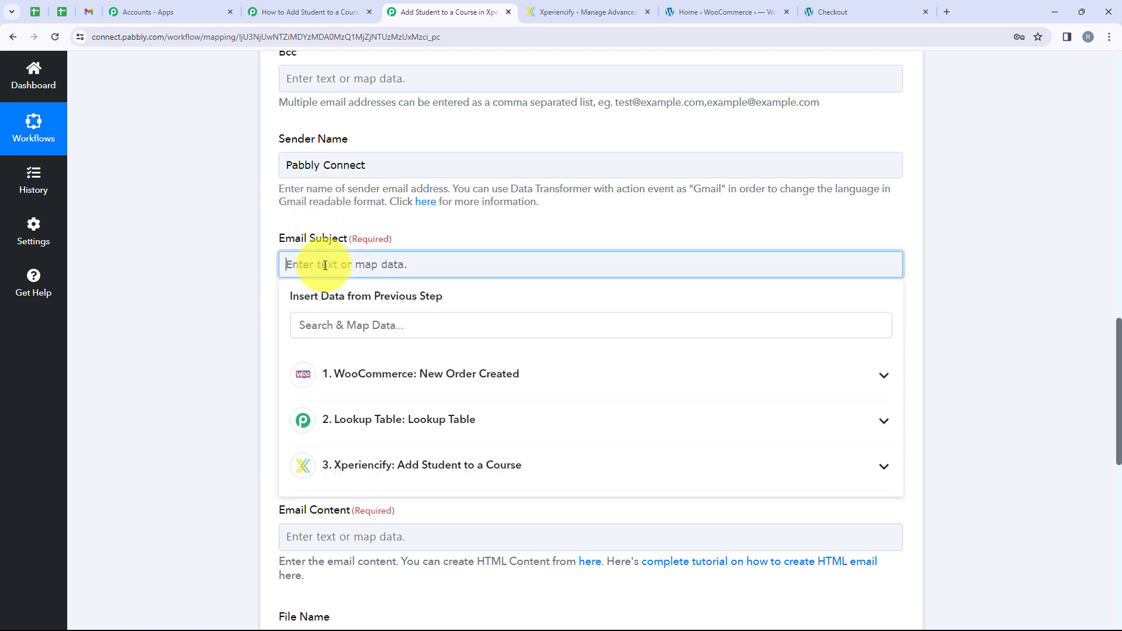
key("ctrl+v")
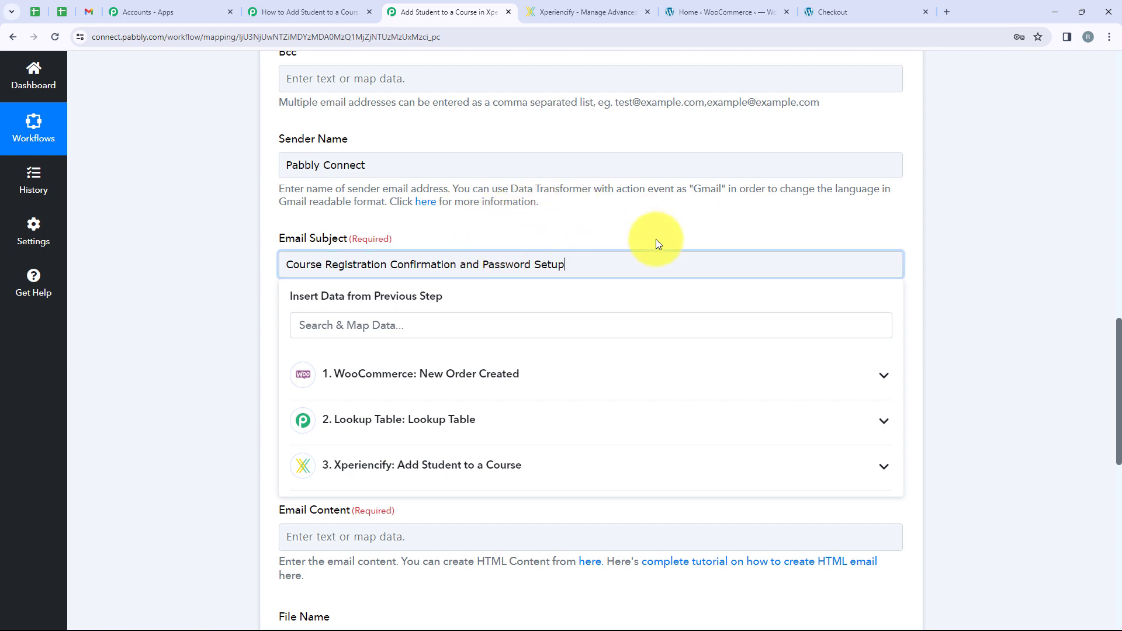
left_click(234, 285)
scroll(374, 202, "down", 2)
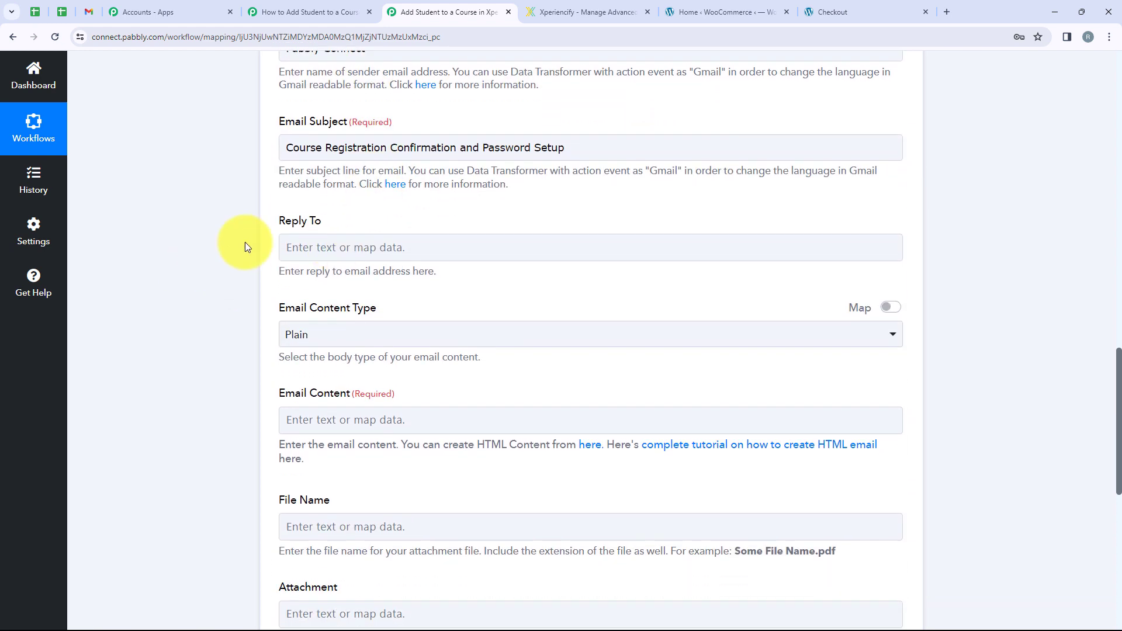
Leave Reply To empty and set the Email Content Type to HTML
left_click_drag(277, 225, 413, 226)
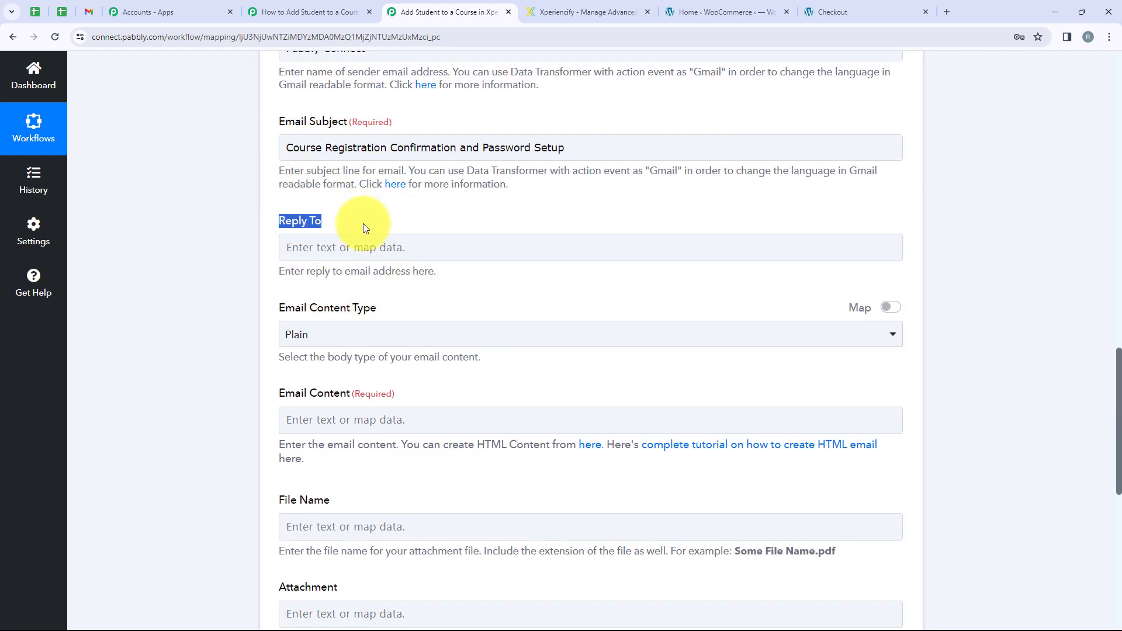
scroll(363, 223, "down", 3)
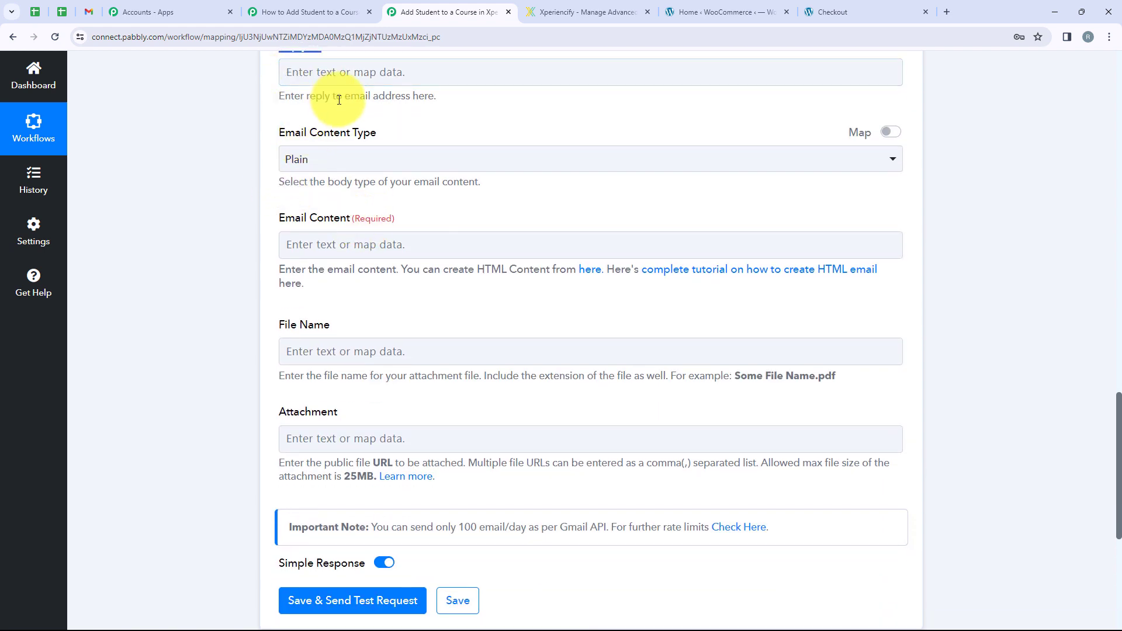
left_click(401, 169)
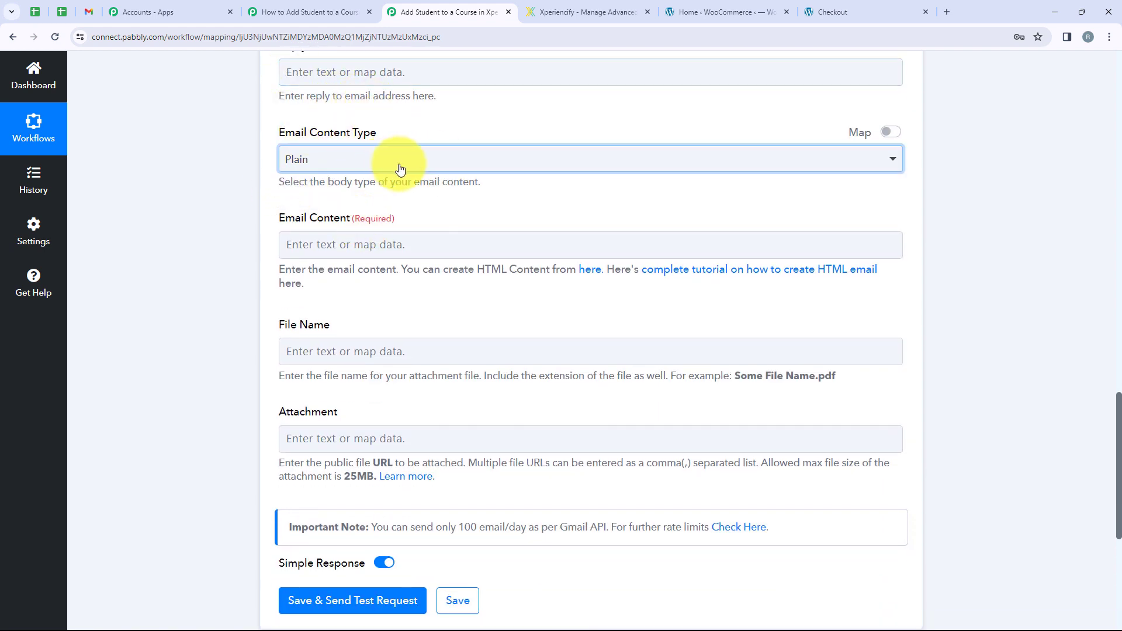
left_click(367, 168)
left_click(368, 261)
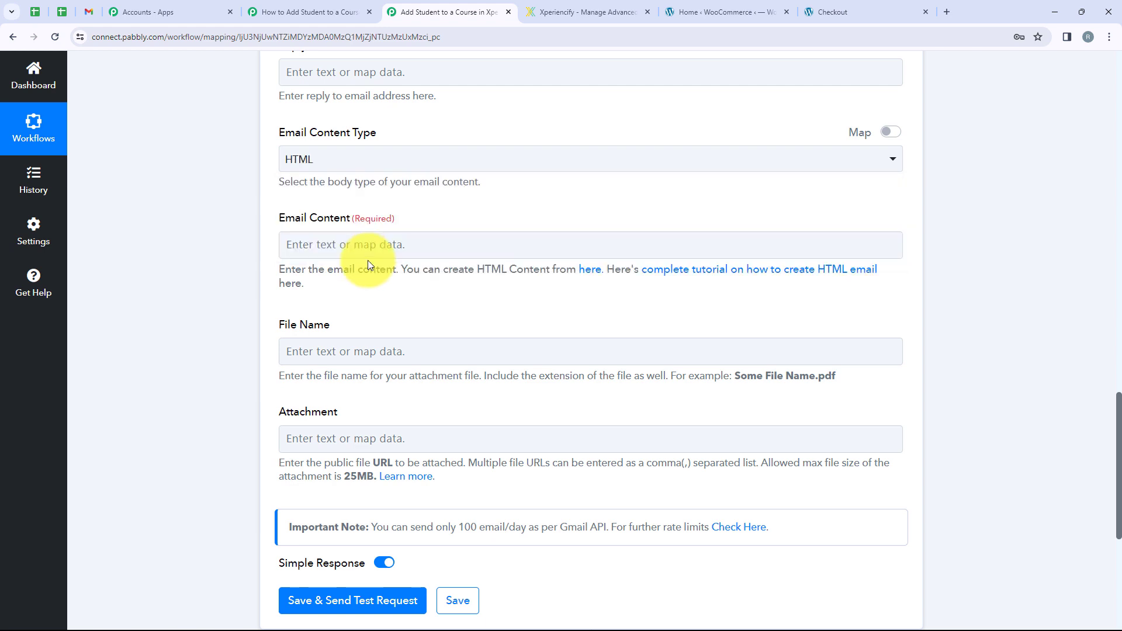
Fill the Email Content with the prepared HTML registration message, including the magic link for setting up the password
scroll(257, 196, "down", 1)
left_click_drag(244, 168, 331, 170)
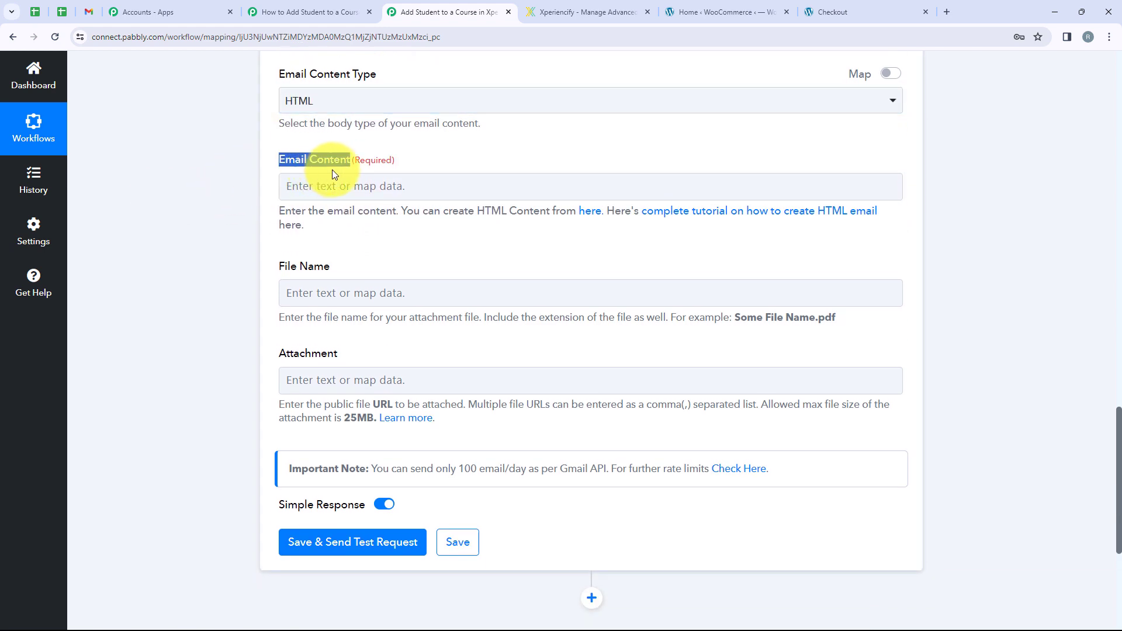
left_click(338, 197)
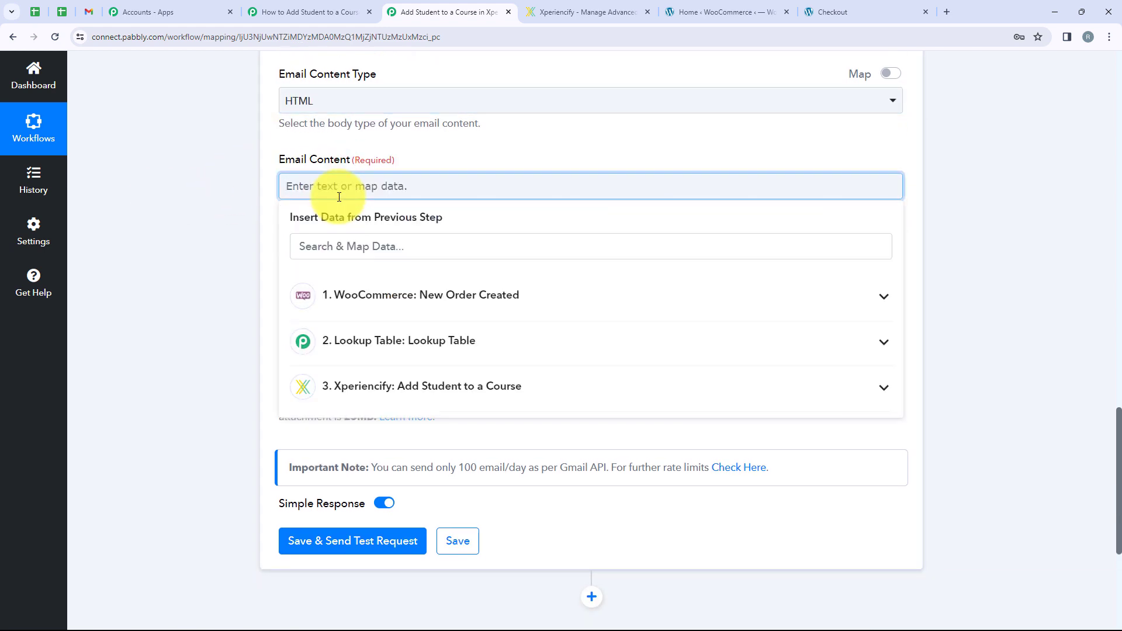
key("ctrl+v")
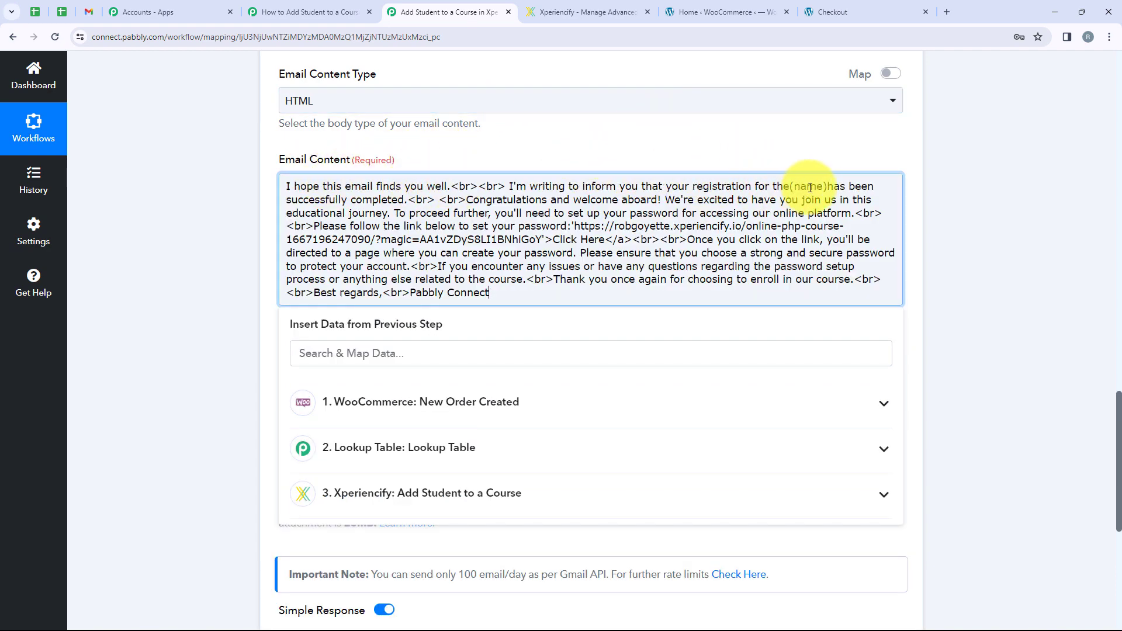
Replace the (name) placeholder in the Email Content with the WooCommerce order's mapped Line Items 0 Name
left_click_drag(828, 186, 804, 188)
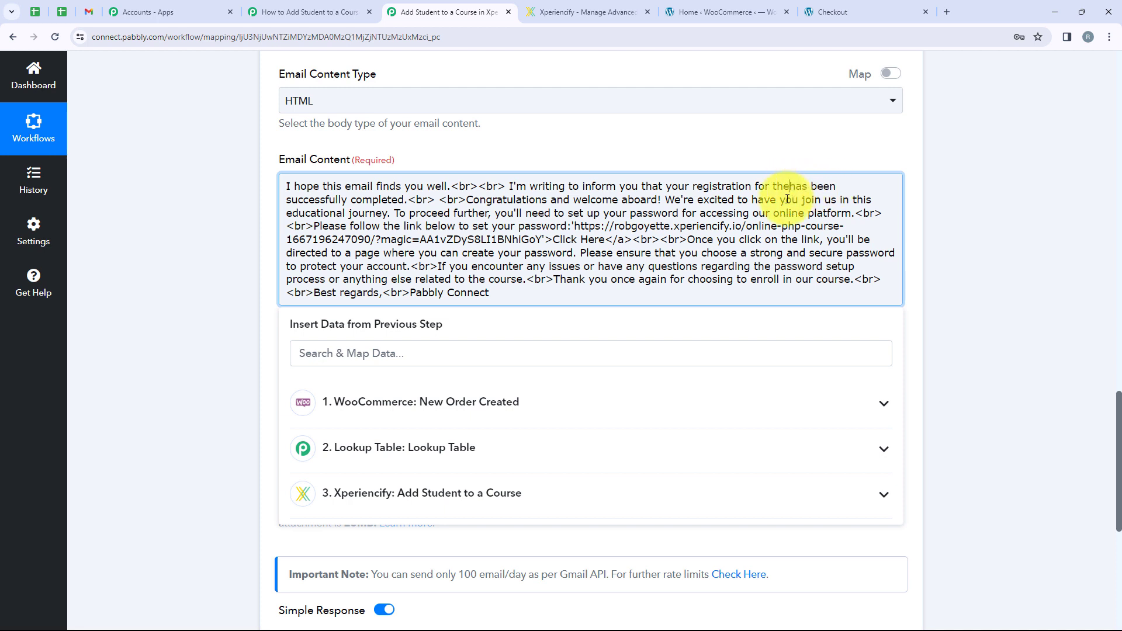
left_click(458, 401)
left_click(426, 353)
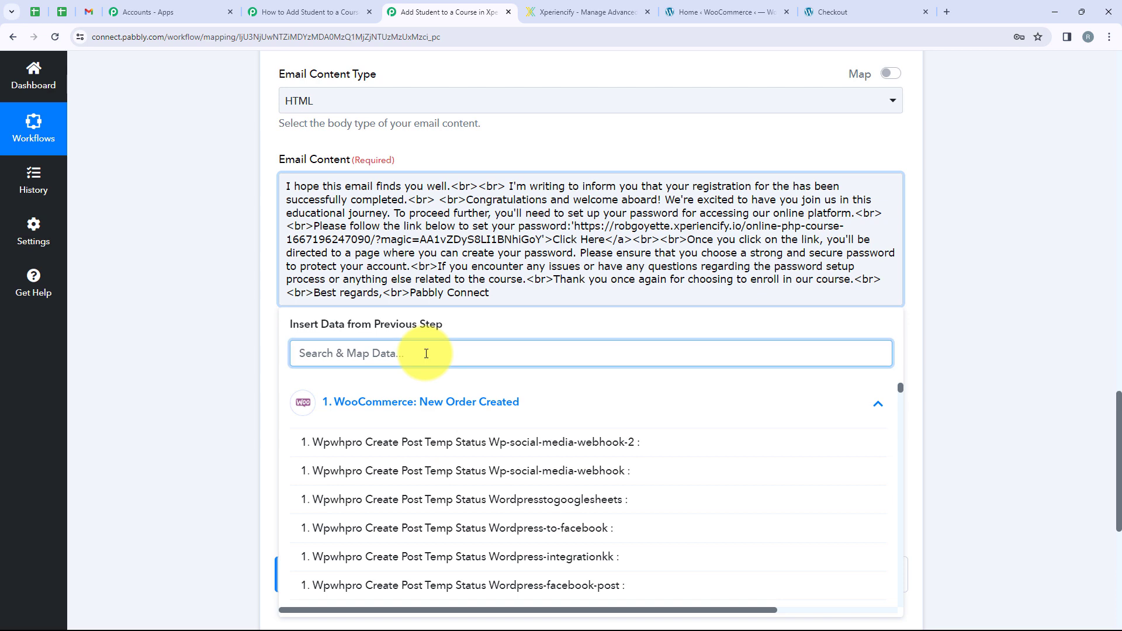
type("cour")
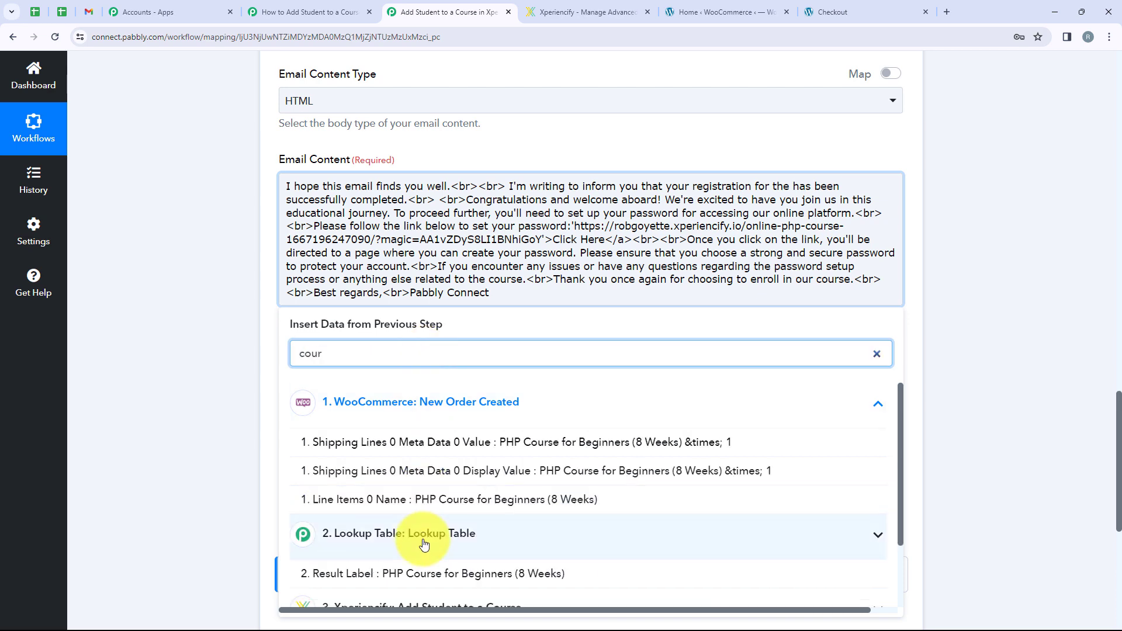
left_click(328, 499)
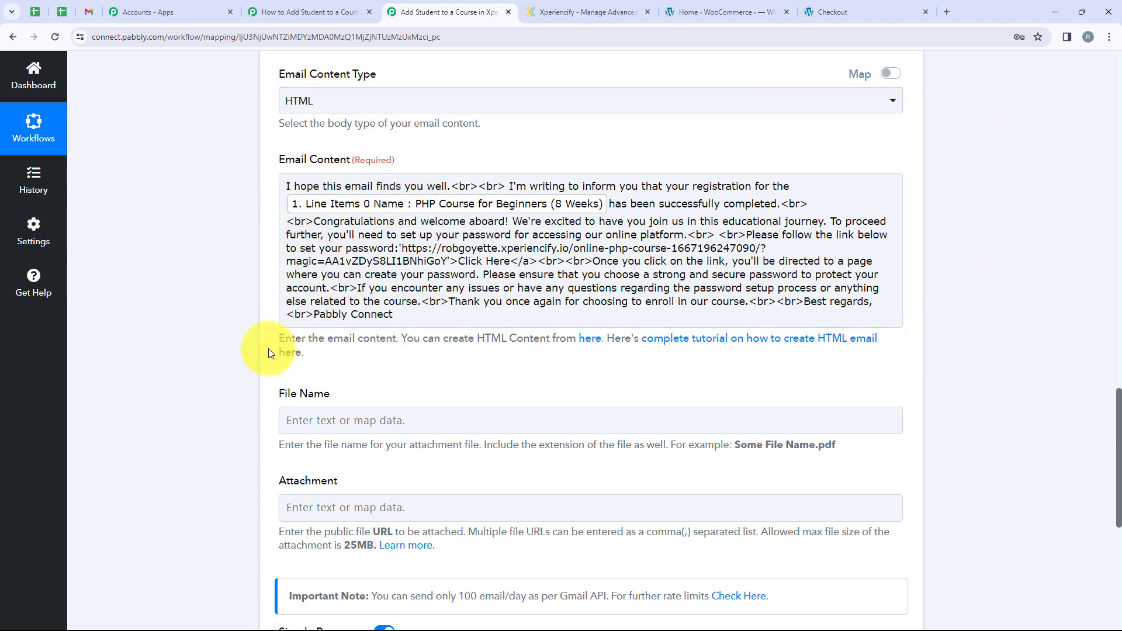
Leave File Name and Attachment empty, then save the Gmail action and send a test request
scroll(269, 349, "down", 3)
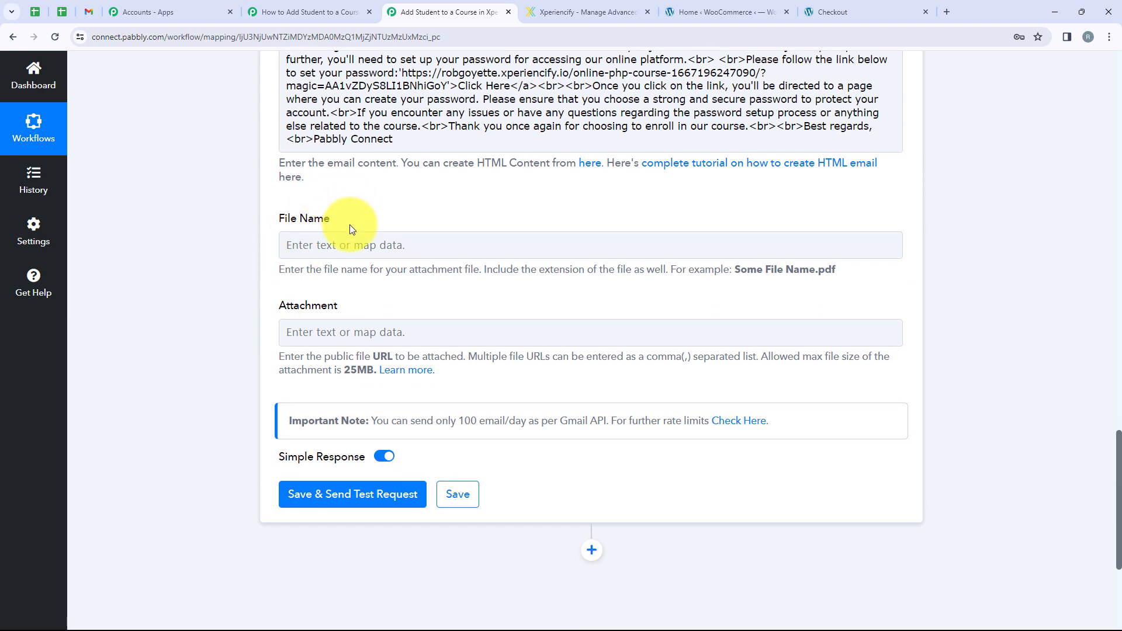
left_click(254, 212)
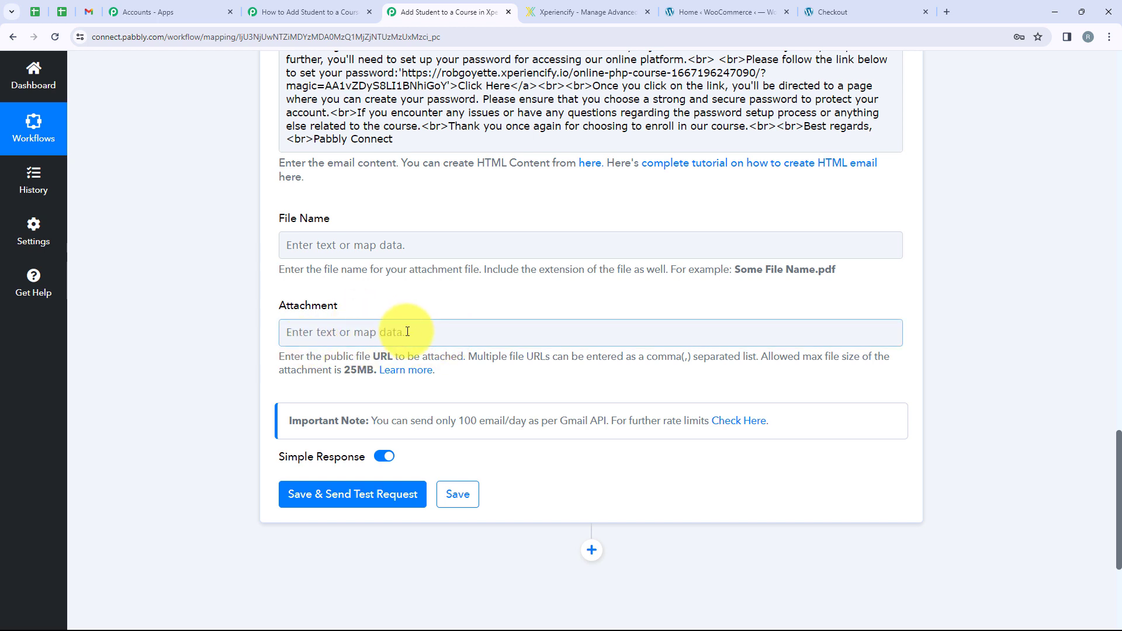
scroll(556, 598, "down", 2)
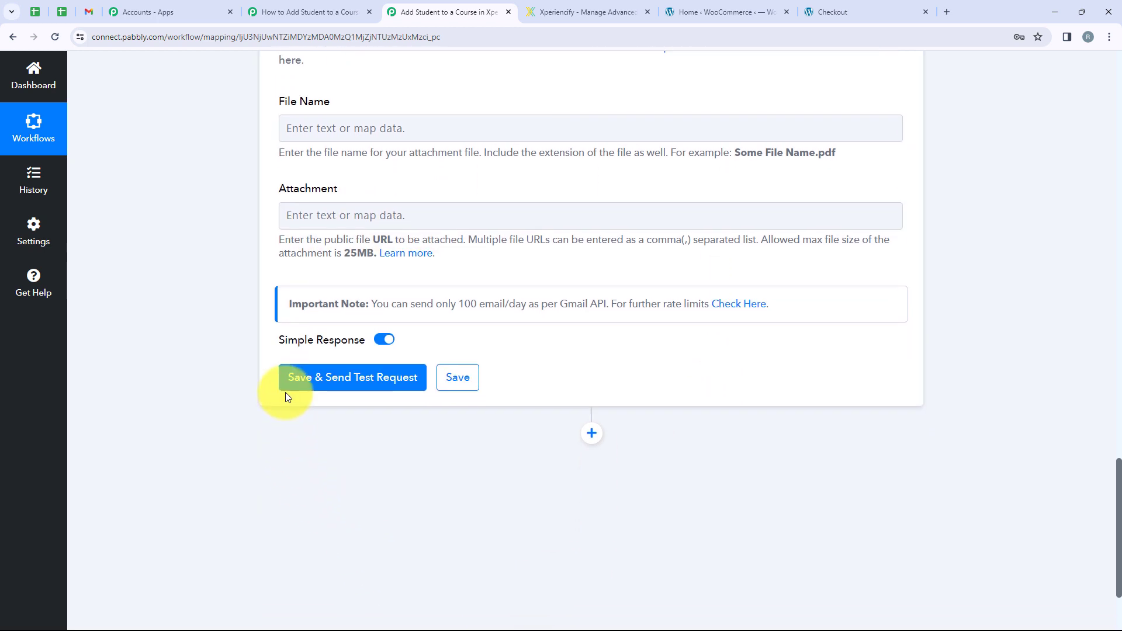
left_click(296, 396)
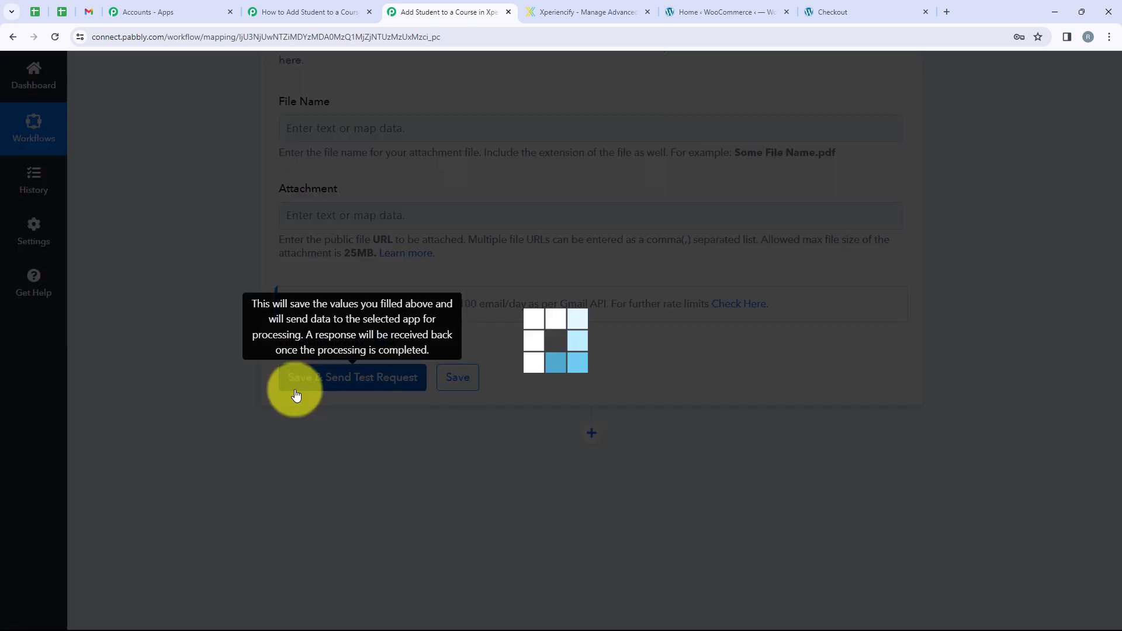
scroll(445, 392, "down", 1)
scroll(445, 391, "down", 1)
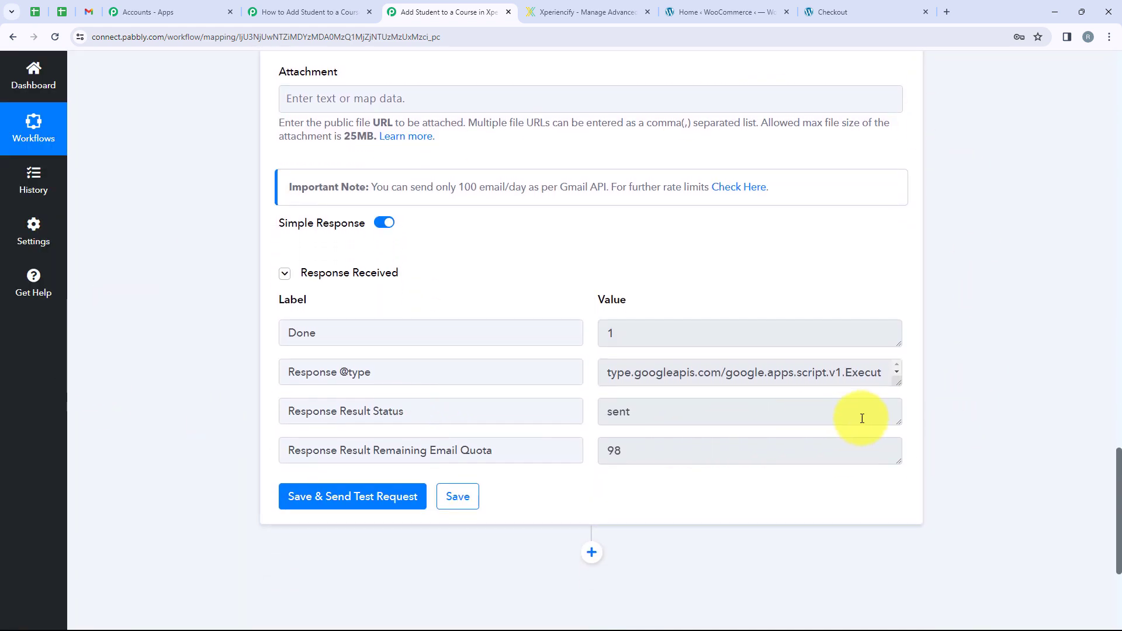
Check the Response Result Status of the test, then switch to Gmail to inspect the delivered email
left_click_drag(435, 425, 339, 415)
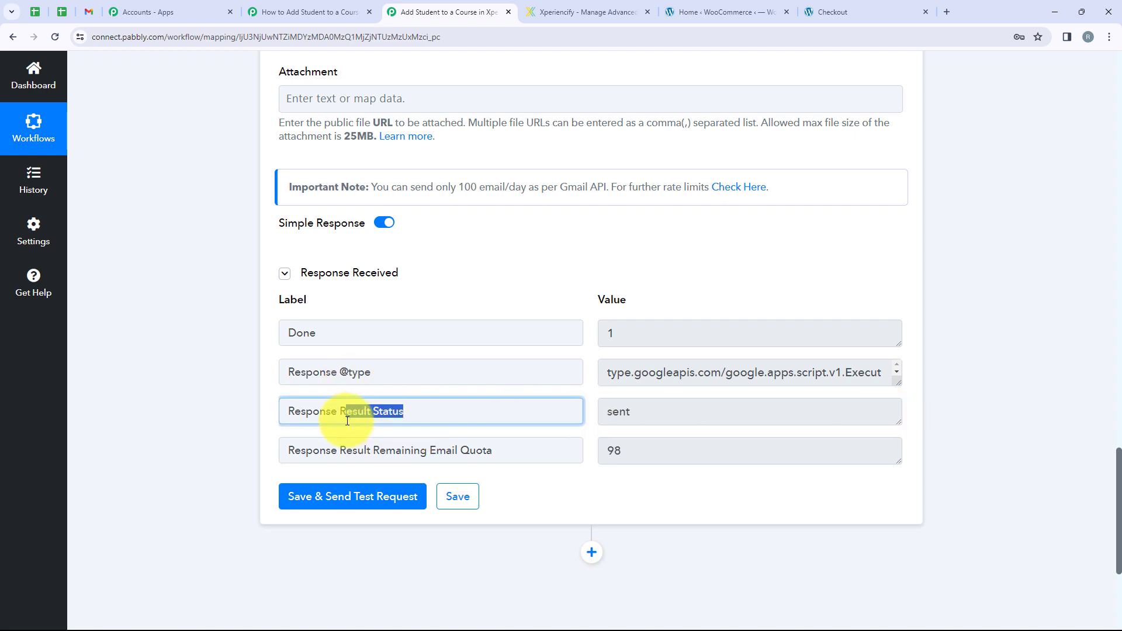
left_click_drag(656, 418, 557, 420)
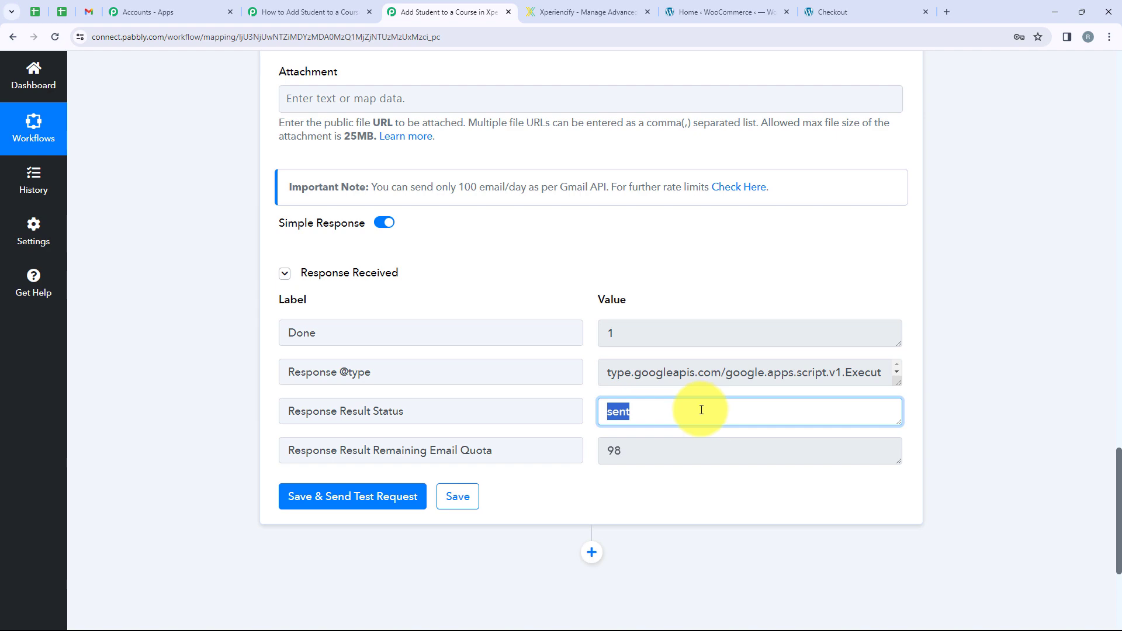
left_click(88, 12)
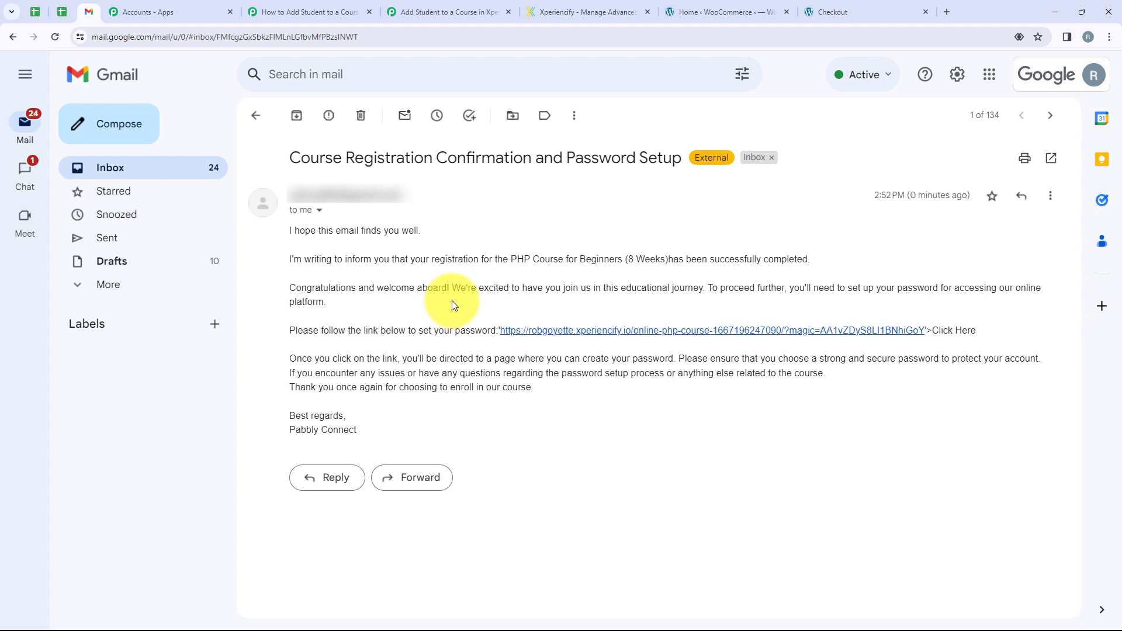
Switch to the WooCommerce store preview, add PHP Course for Beginners (8 Weeks) to the cart and proceed to checkout
left_click(692, 7)
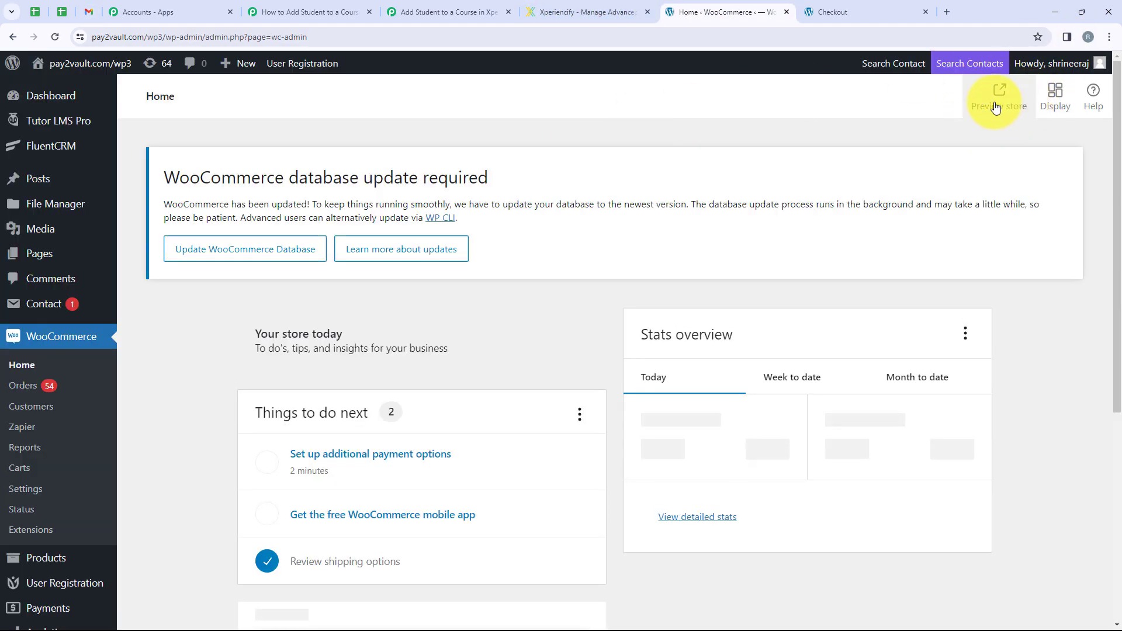
left_click(1000, 97)
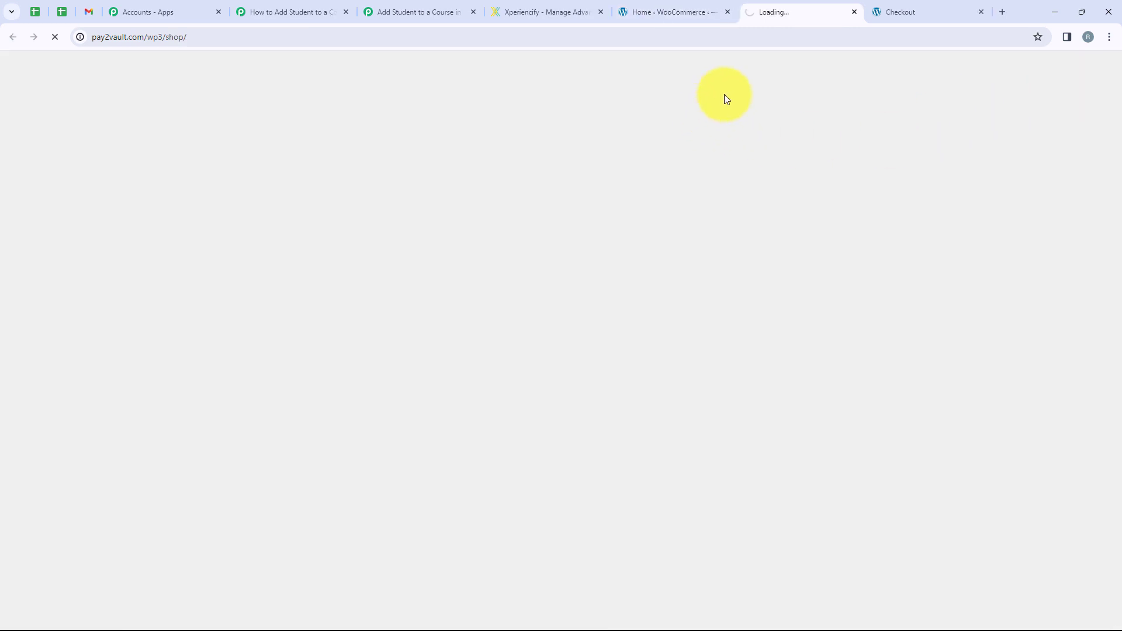
scroll(280, 327, "down", 3)
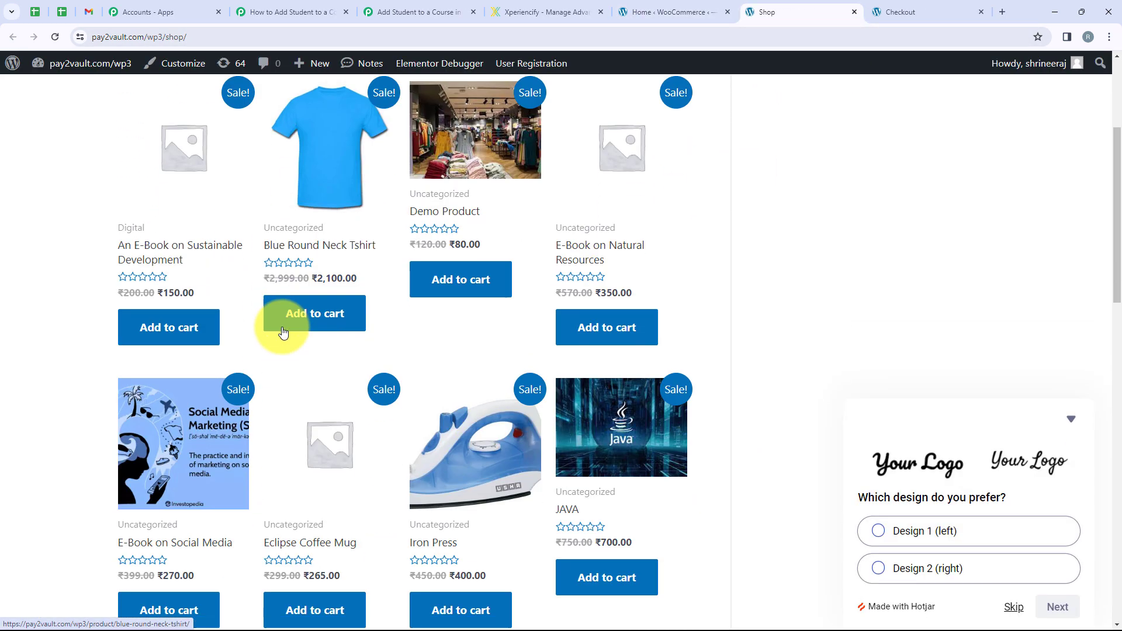
scroll(282, 332, "down", 12)
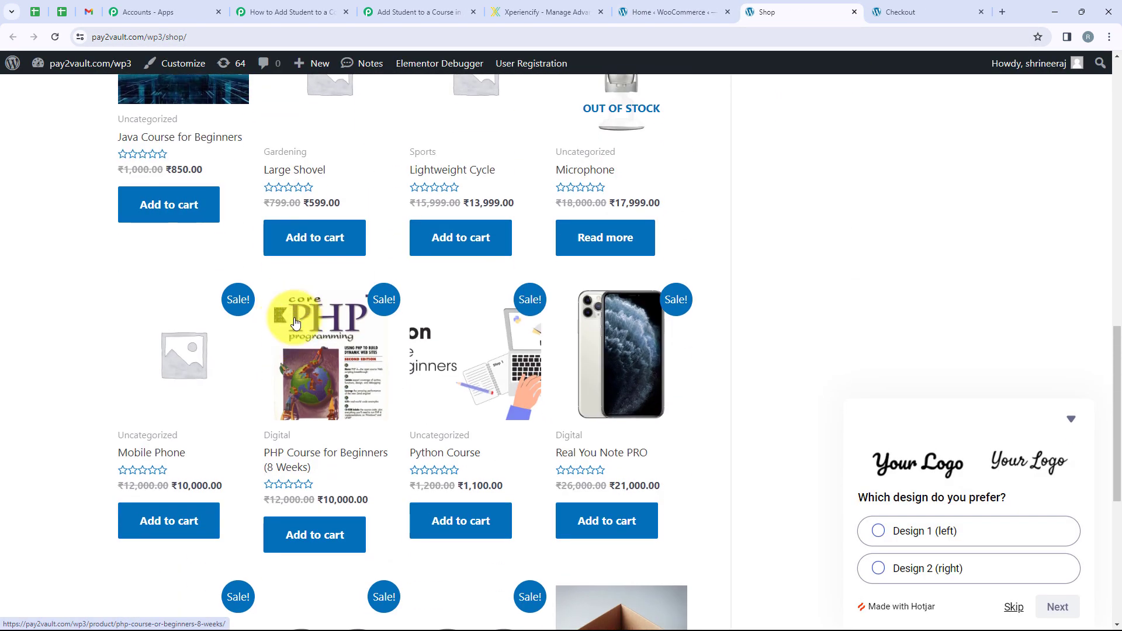
left_click(325, 543)
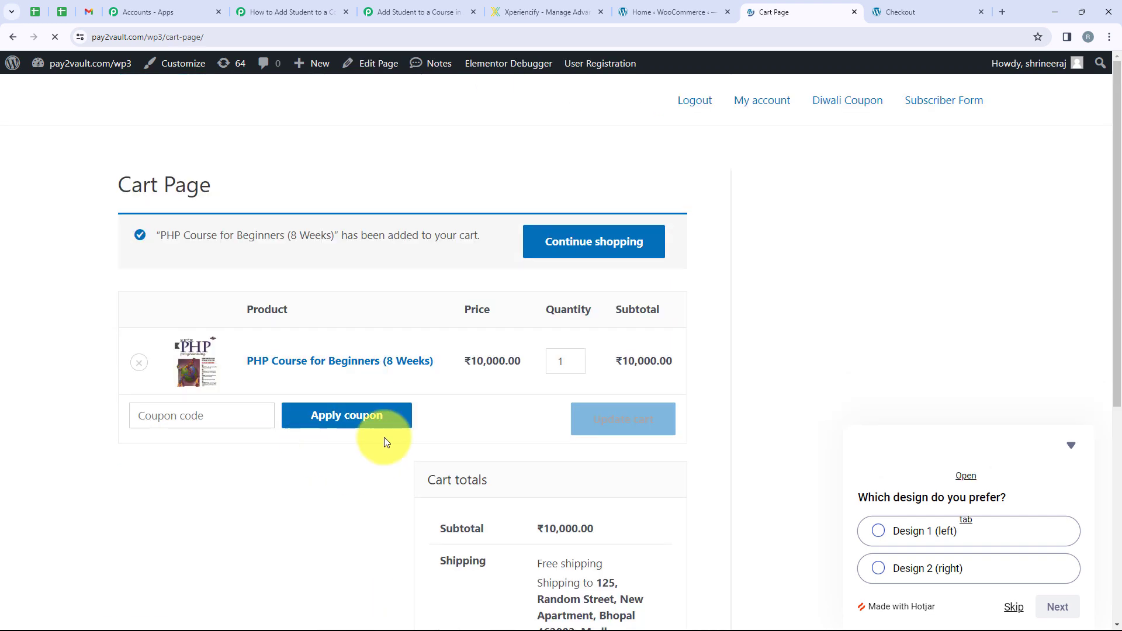
scroll(460, 415, "down", 5)
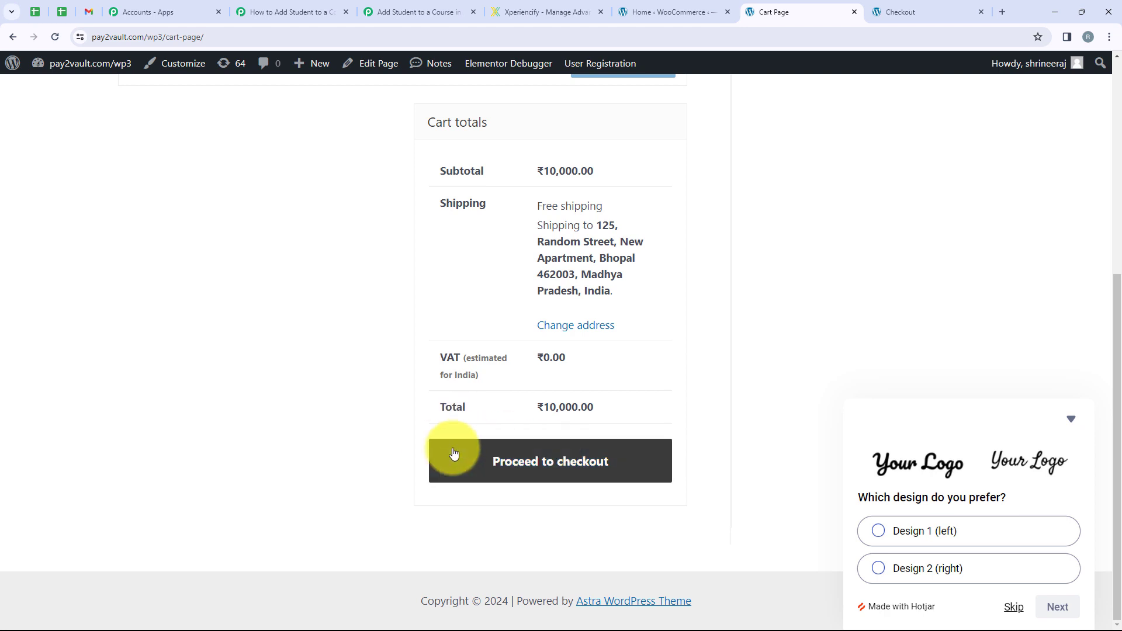
left_click(537, 462)
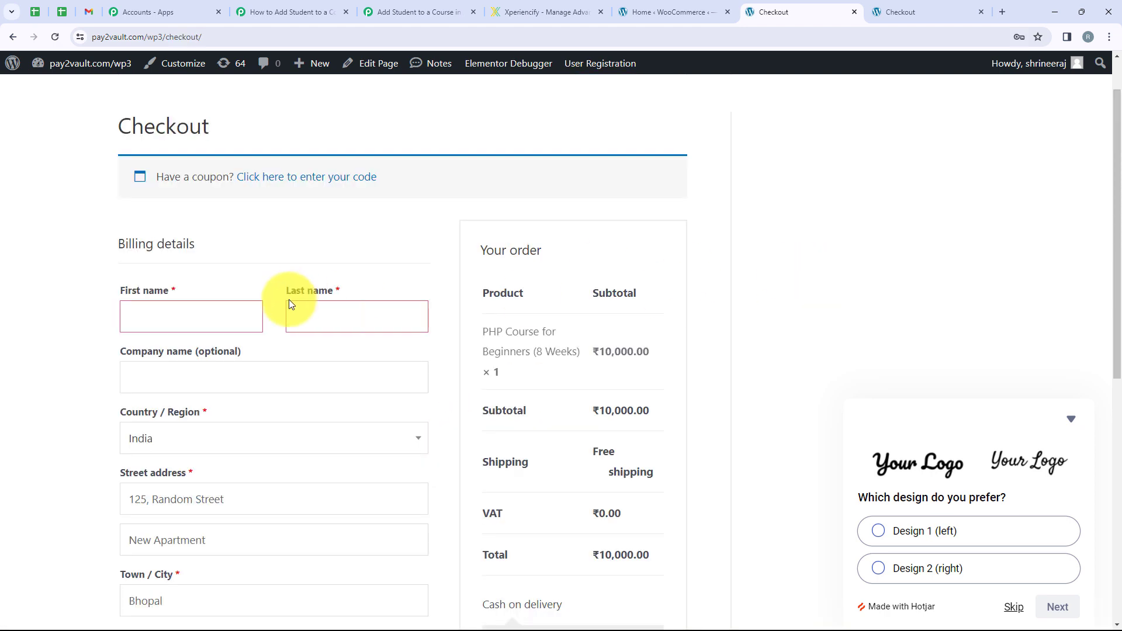
Fill in the customer's first name, last name and e-mail in the billing details and place the order
left_click(147, 316)
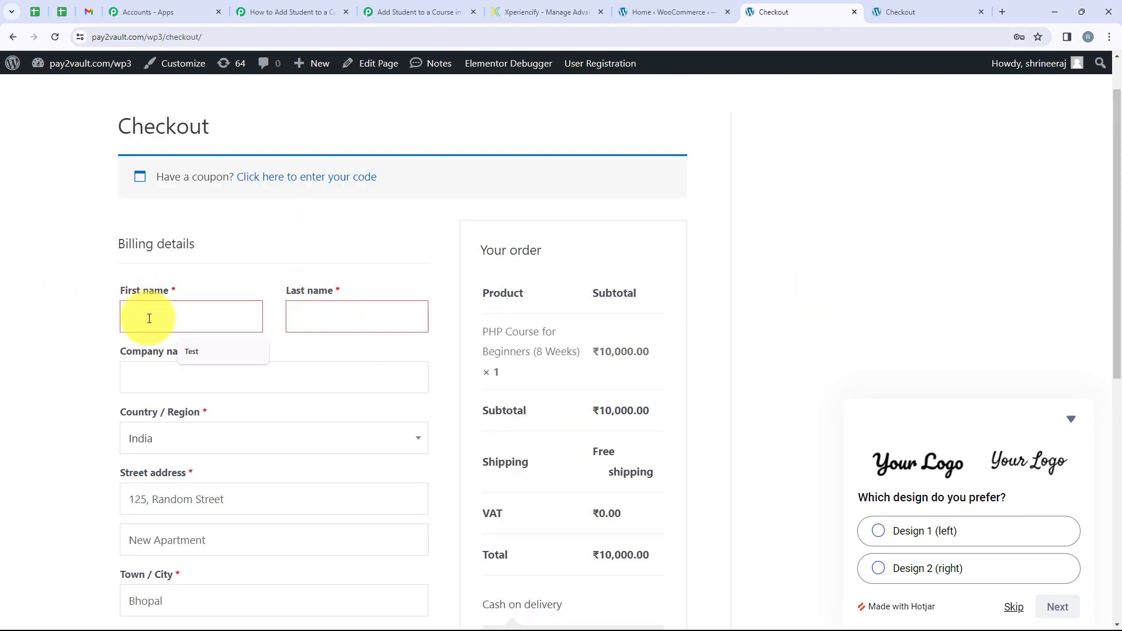
type("Dummy")
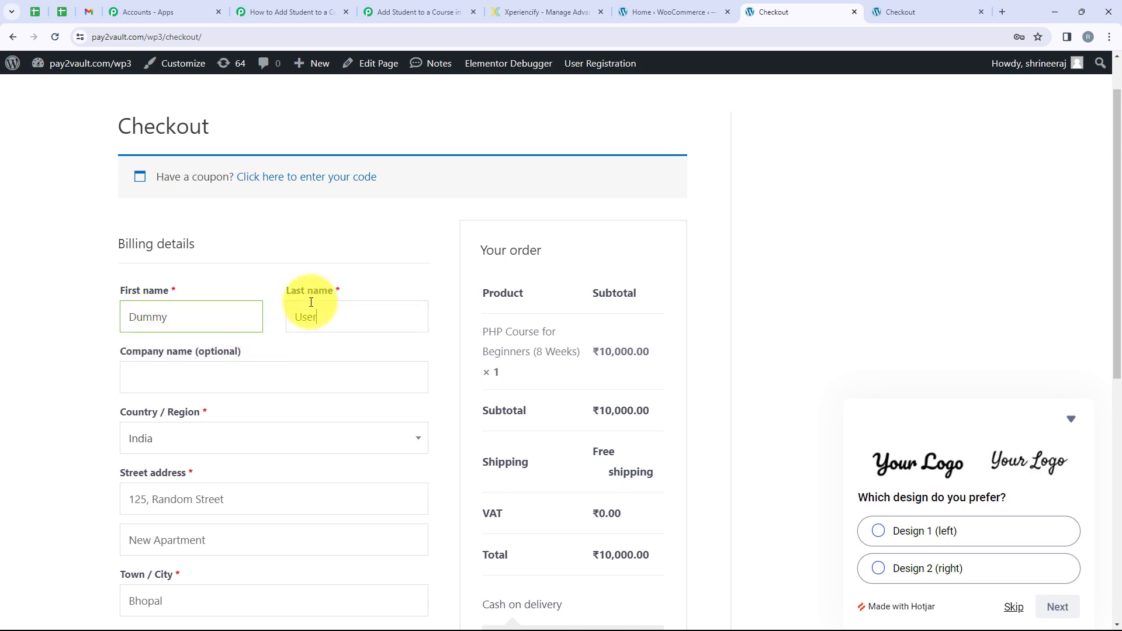
scroll(302, 303, "up", 1)
scroll(302, 303, "down", 4)
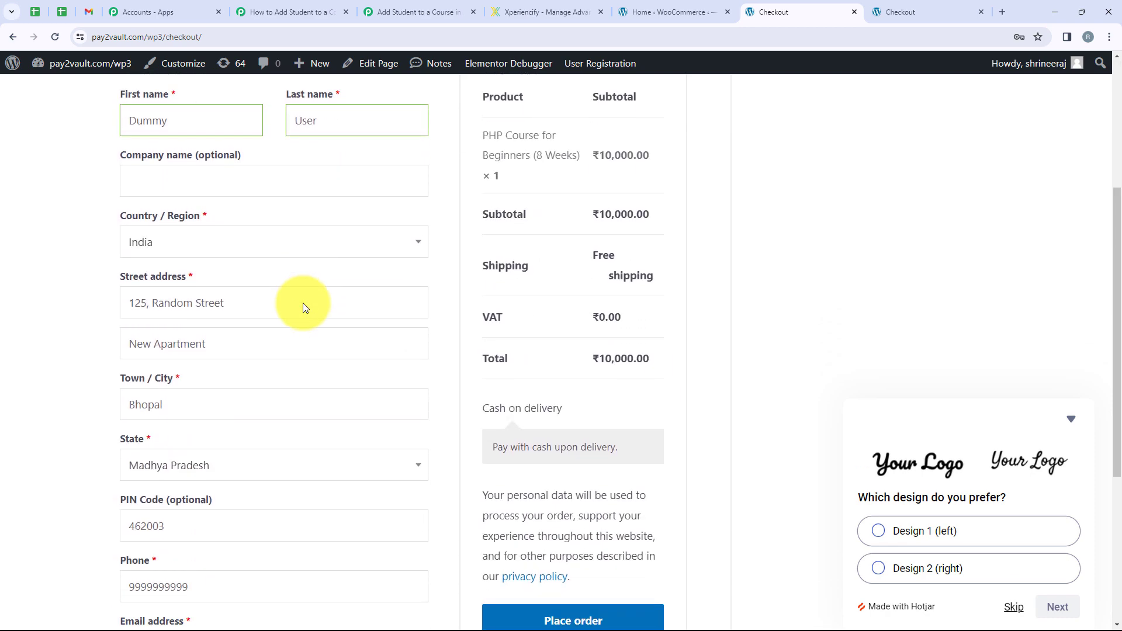
scroll(303, 303, "down", 4)
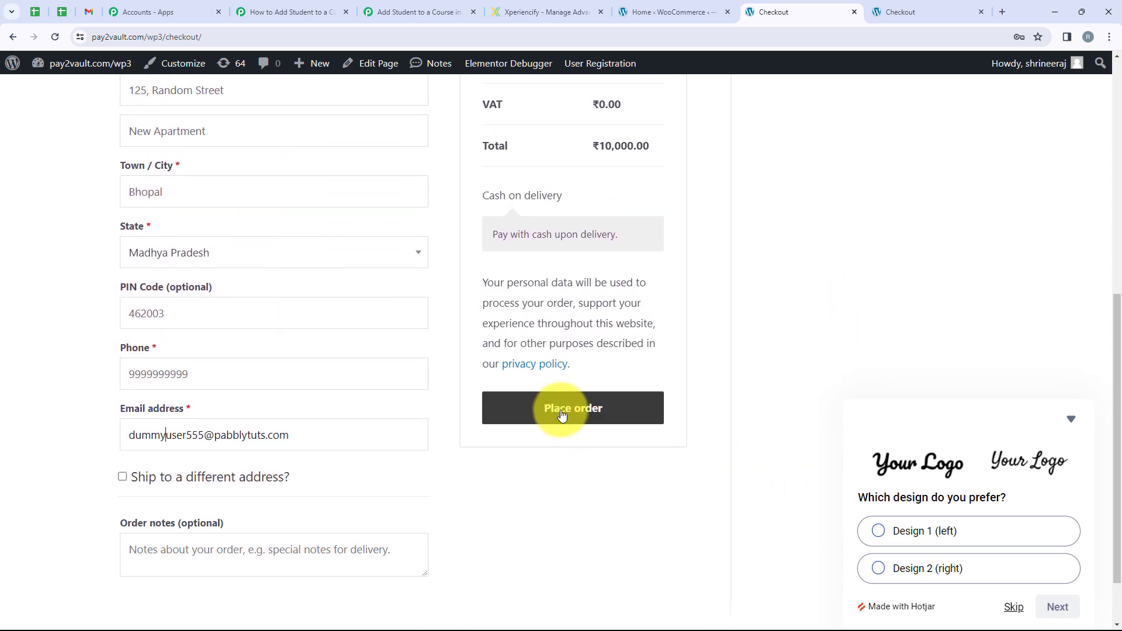
left_click(561, 415)
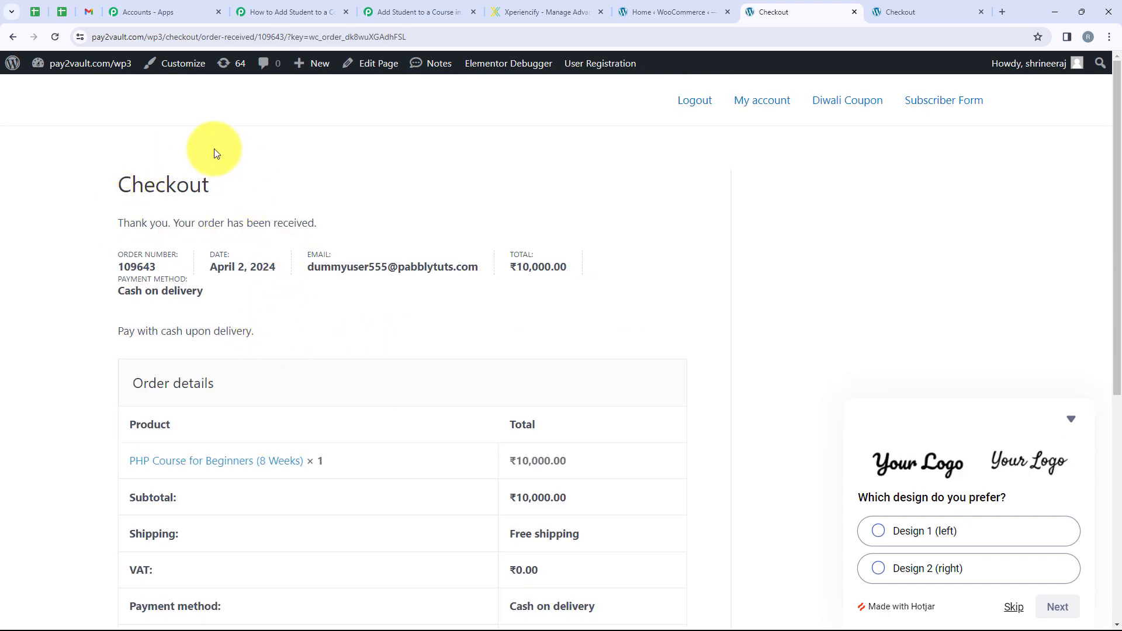
left_click_drag(92, 214, 323, 230)
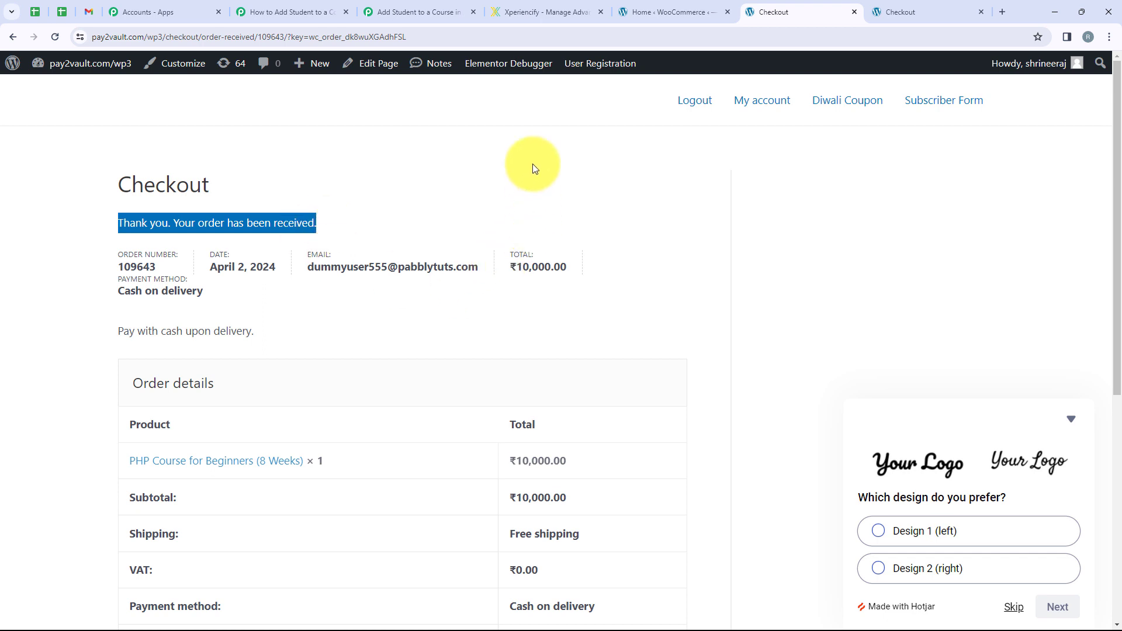
Search Xperiencify's student list for the test customer by the start of their e-mail address, and check the course registration email in Gmail
left_click(534, 11)
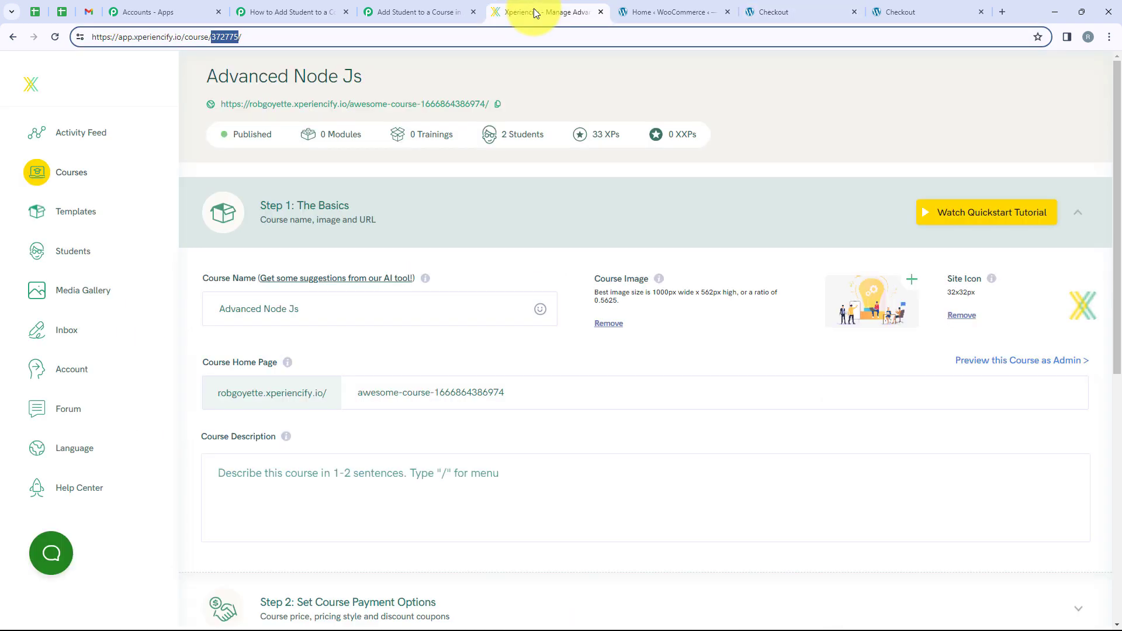
left_click(72, 252)
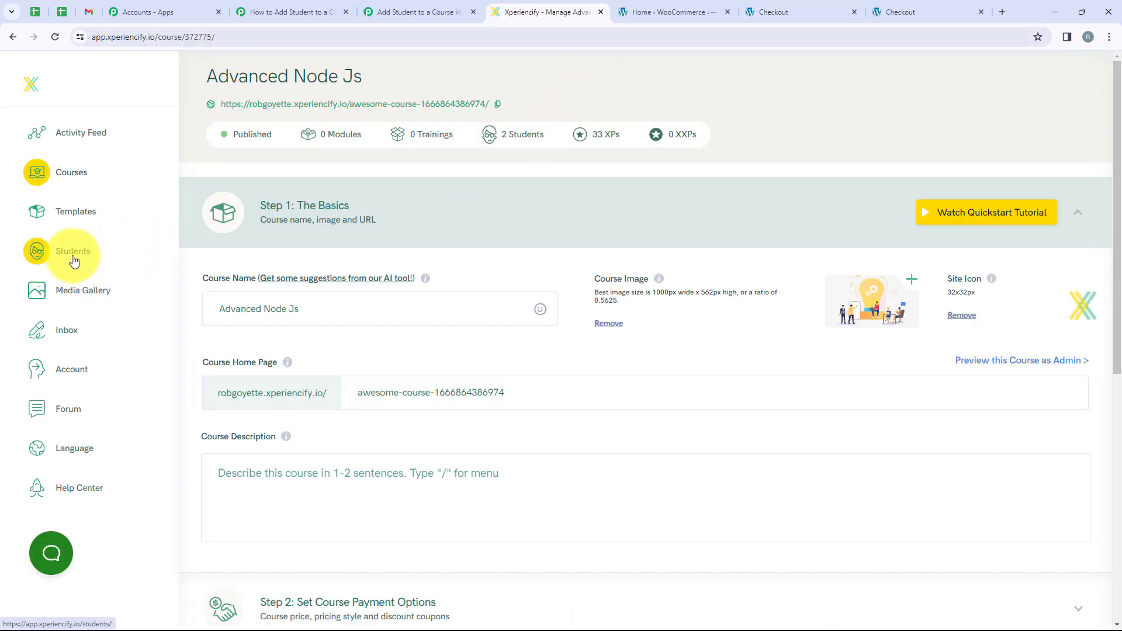
left_click(902, 87)
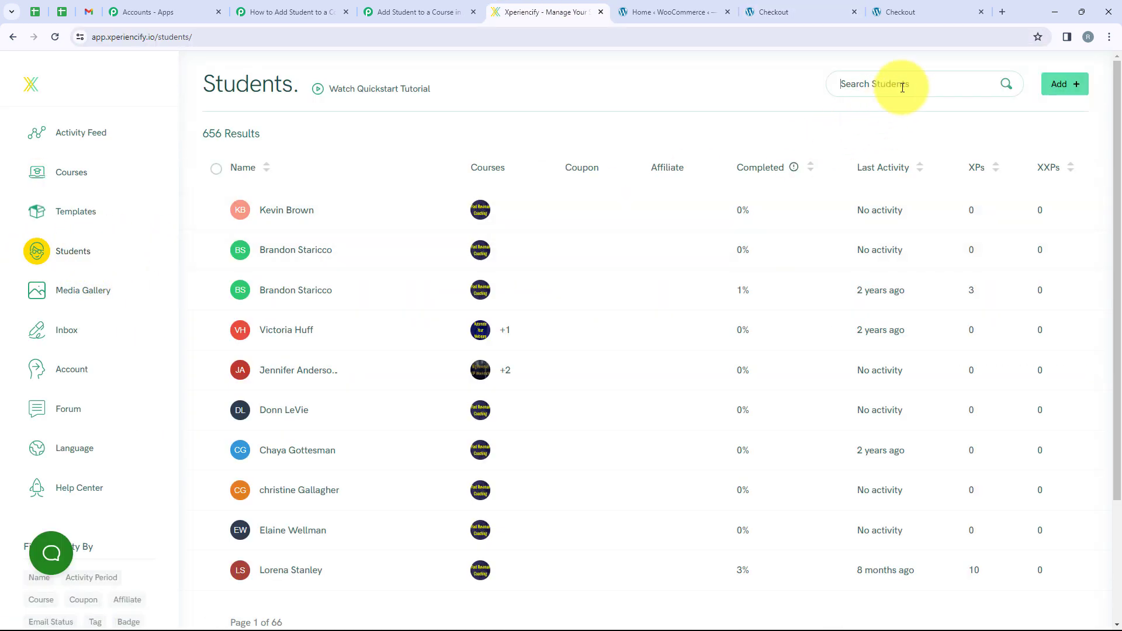
type("dummy")
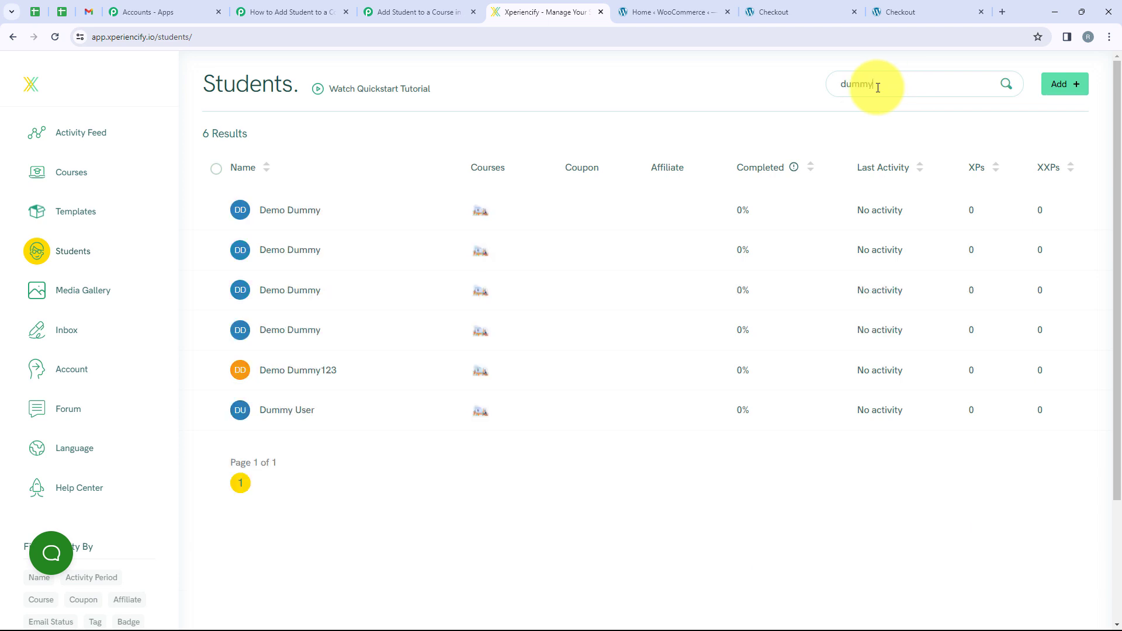
type("user")
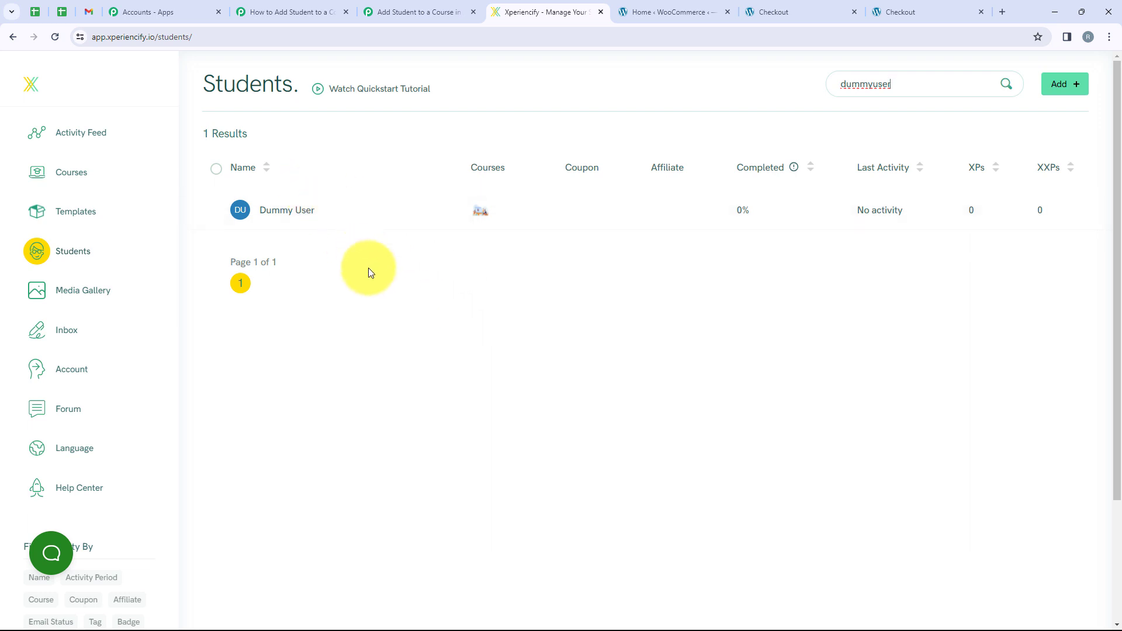
left_click(89, 9)
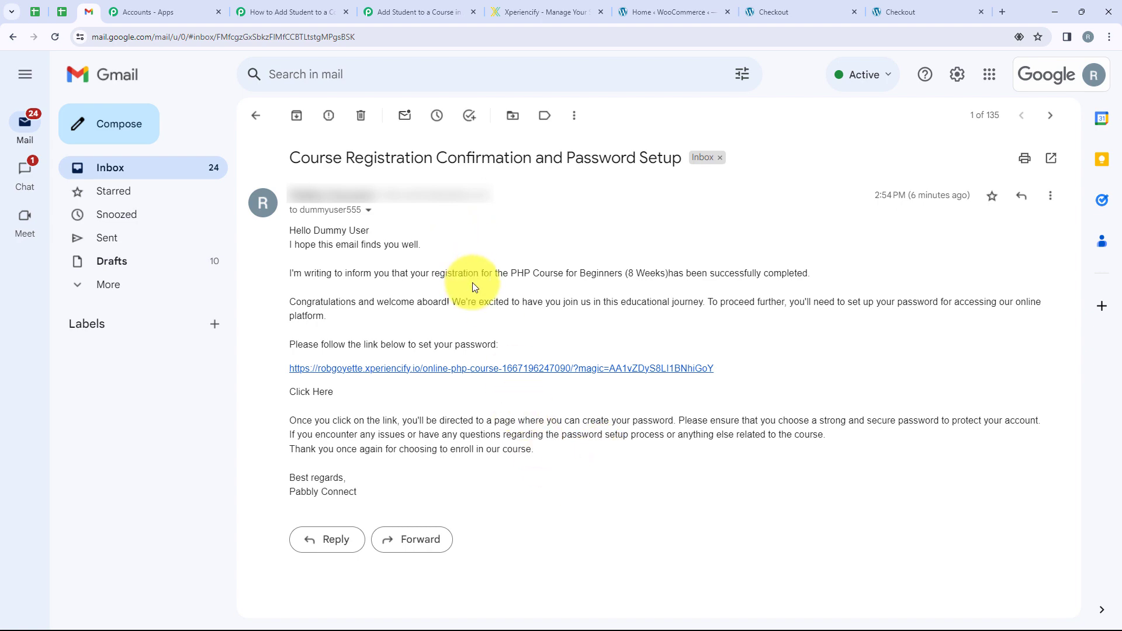
Switch to the Pabbly Connect workflow and review its sequence from the WooCommerce trigger through the Lookup Table, Xperiencify and Gmail actions
left_click(421, 12)
scroll(552, 410, "up", 4)
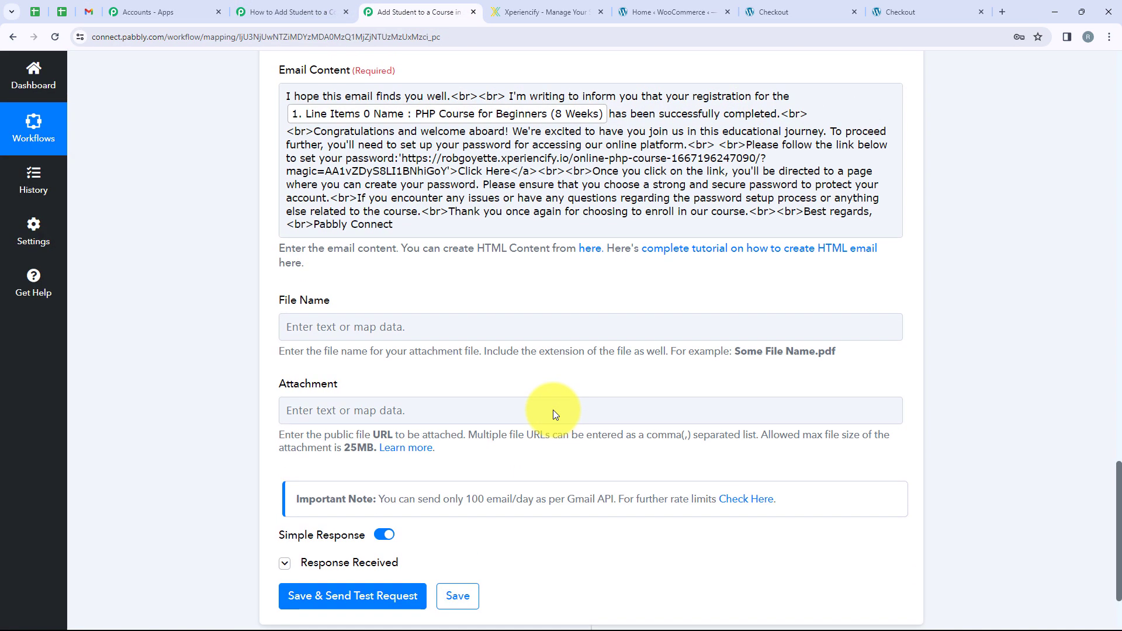
scroll(553, 409, "up", 15)
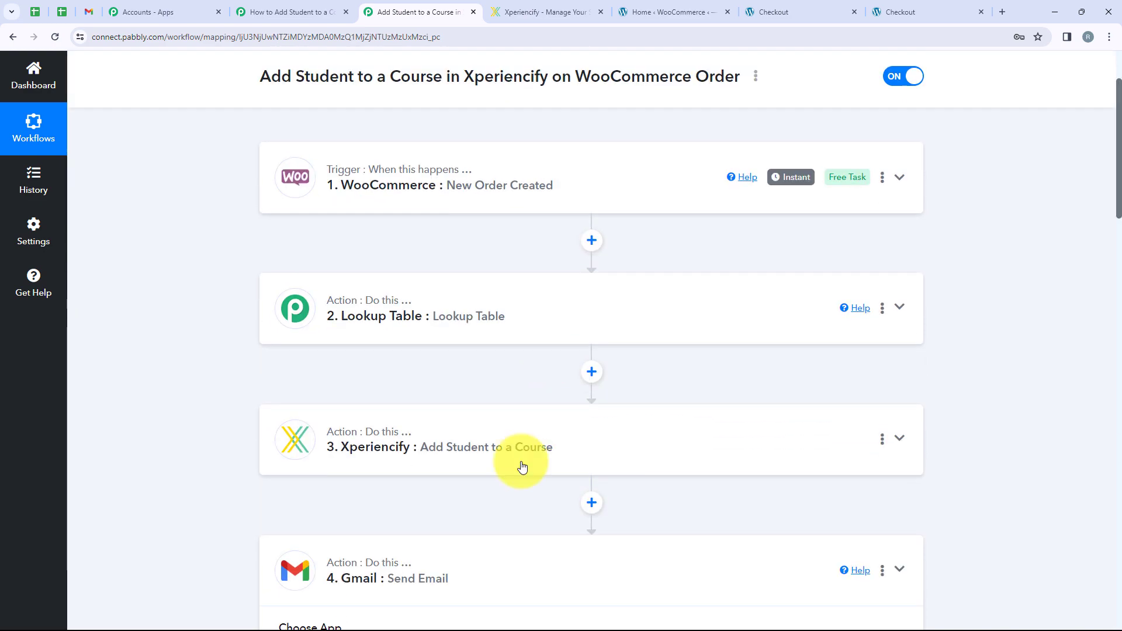
scroll(494, 548, "up", 2)
mouse_move(339, 290)
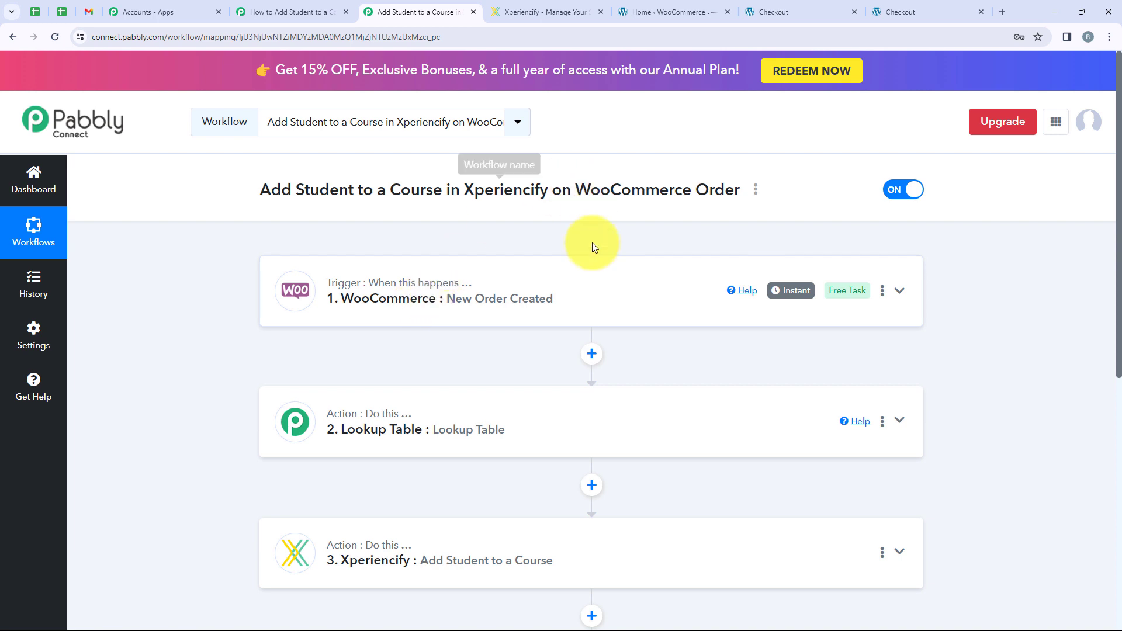
scroll(554, 314, "down", 1)
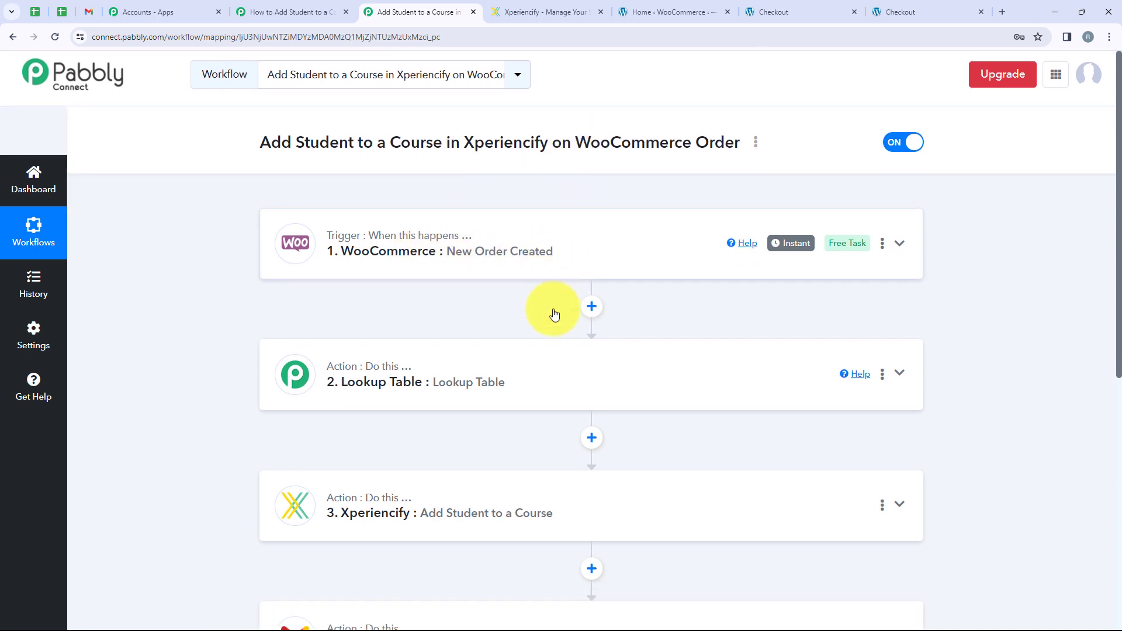
scroll(554, 315, "down", 2)
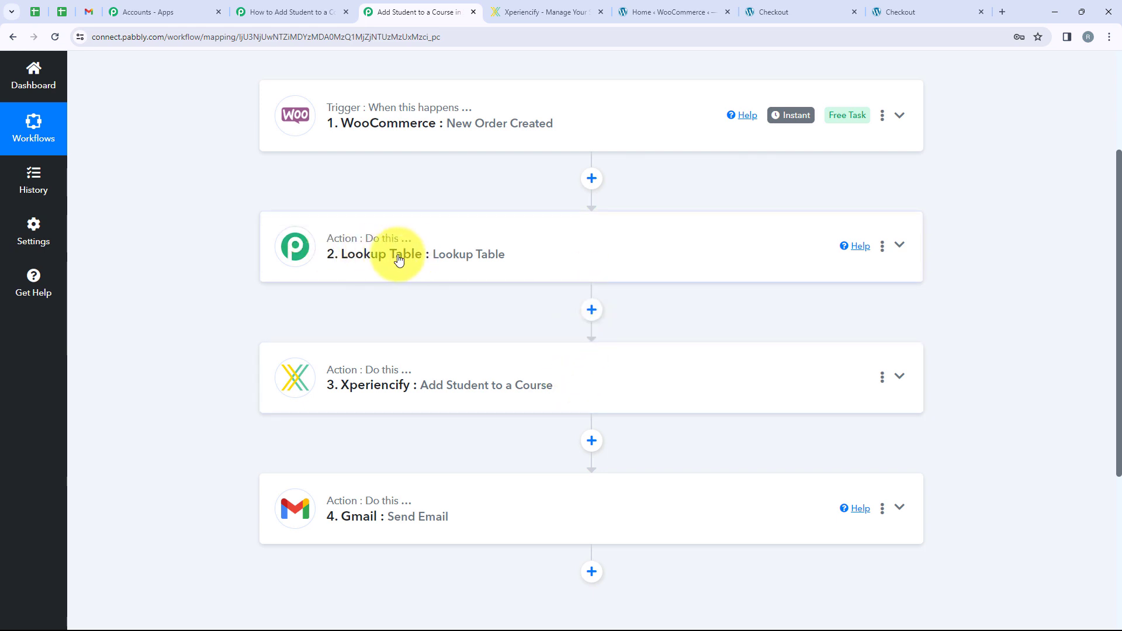
scroll(458, 471, "down", 2)
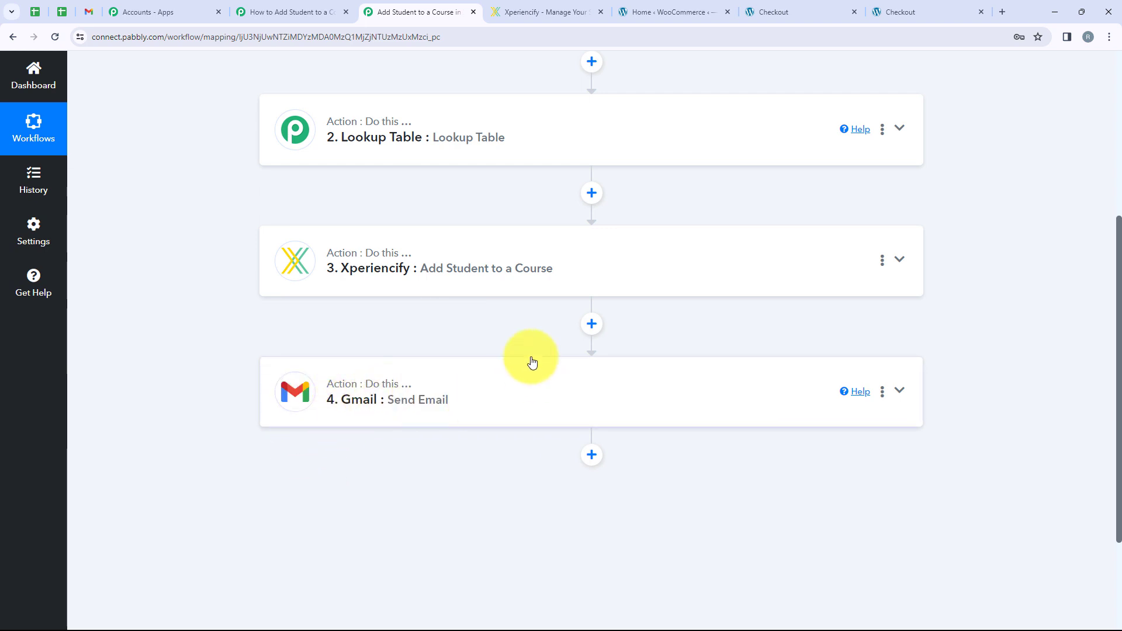
scroll(408, 418, "up", 4)
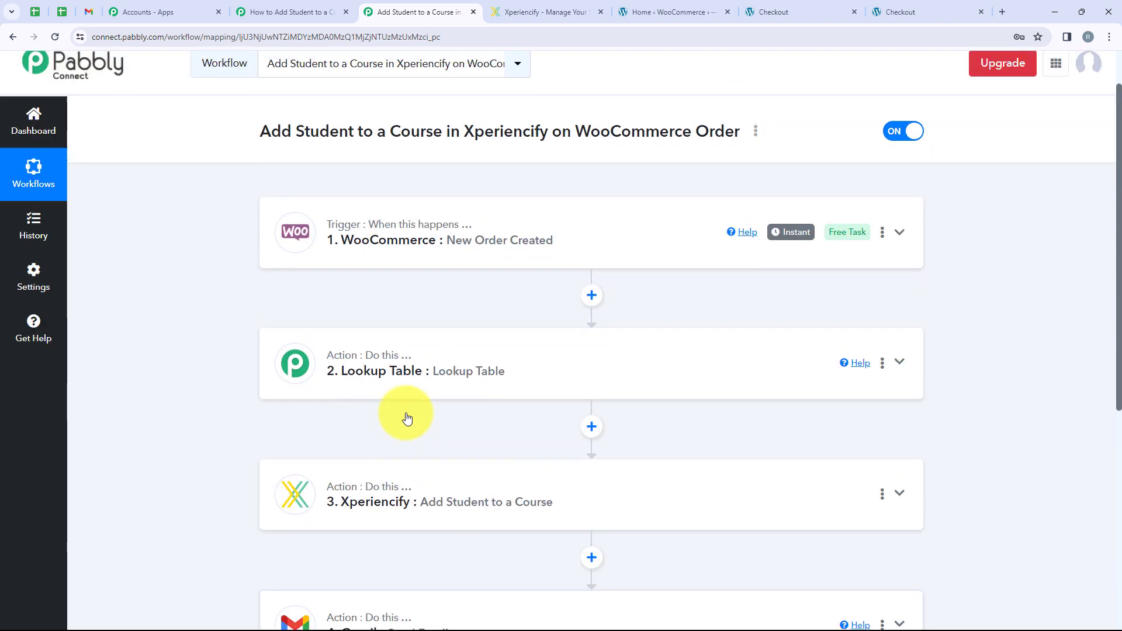
scroll(407, 419, "up", 1)
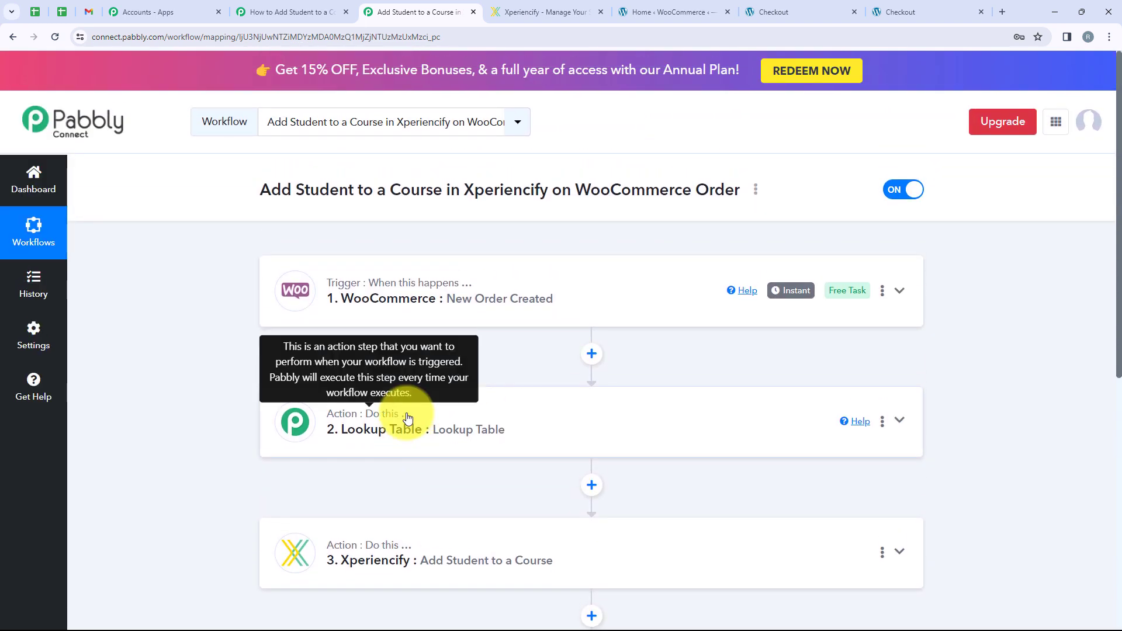